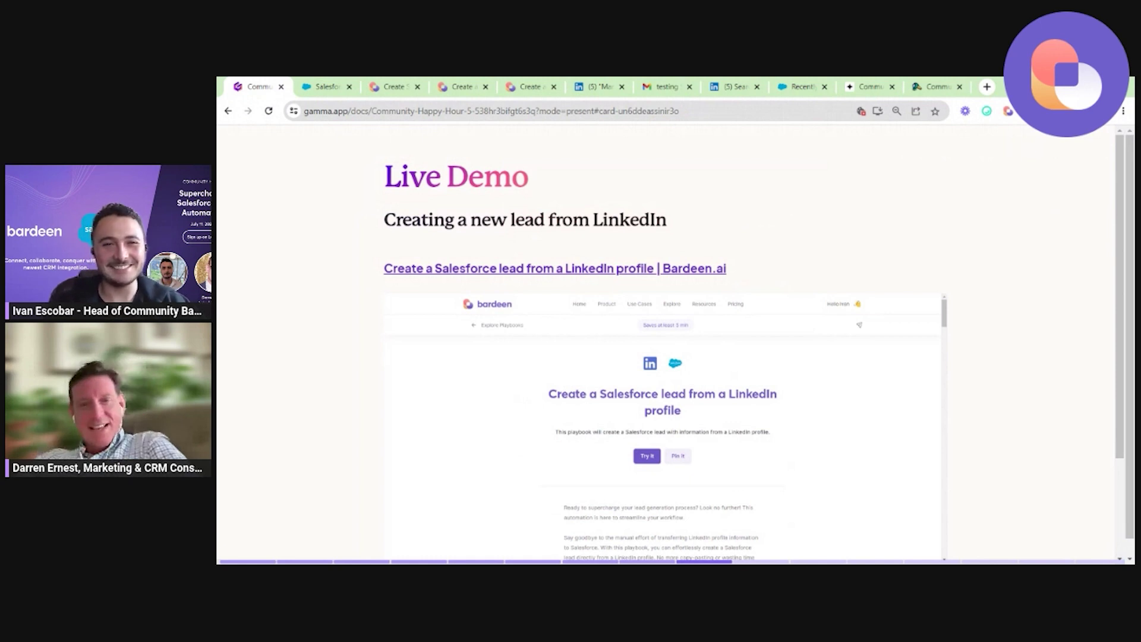
Search LinkedIn People for the product manager's name, open his profile, and bring up Bardeen's playbooks.
left_click(597, 86)
left_click(522, 139)
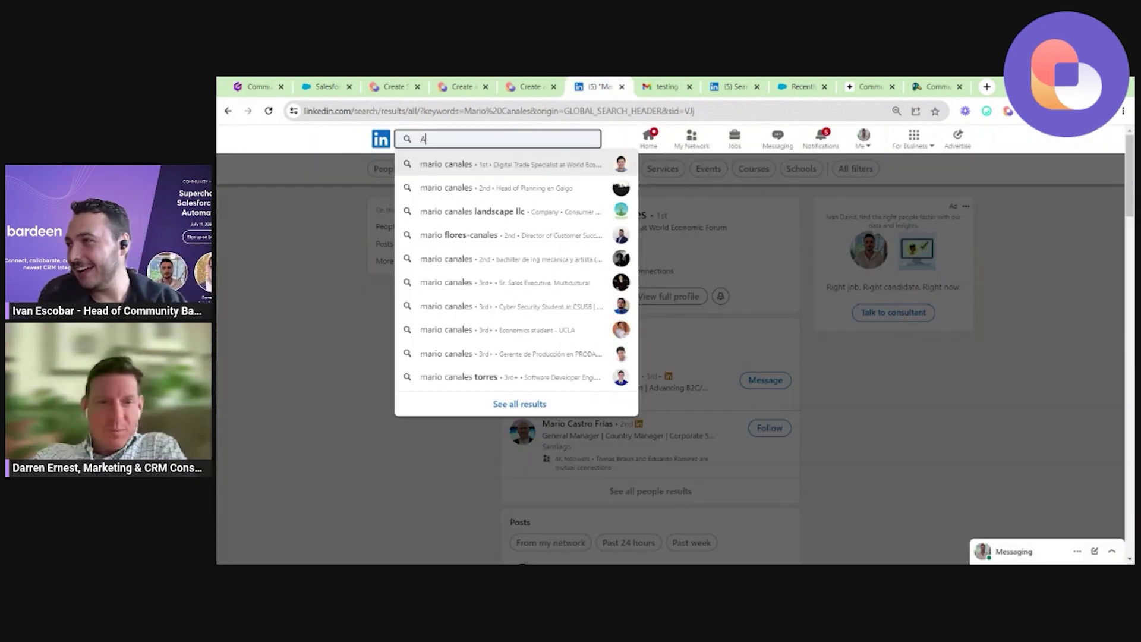
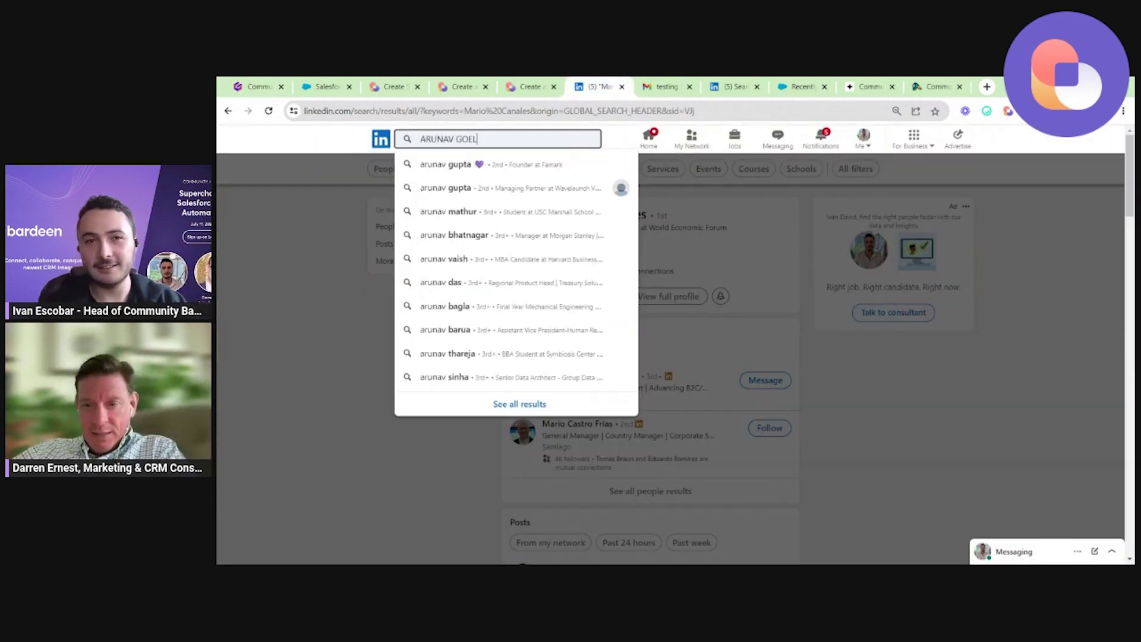
key("Return")
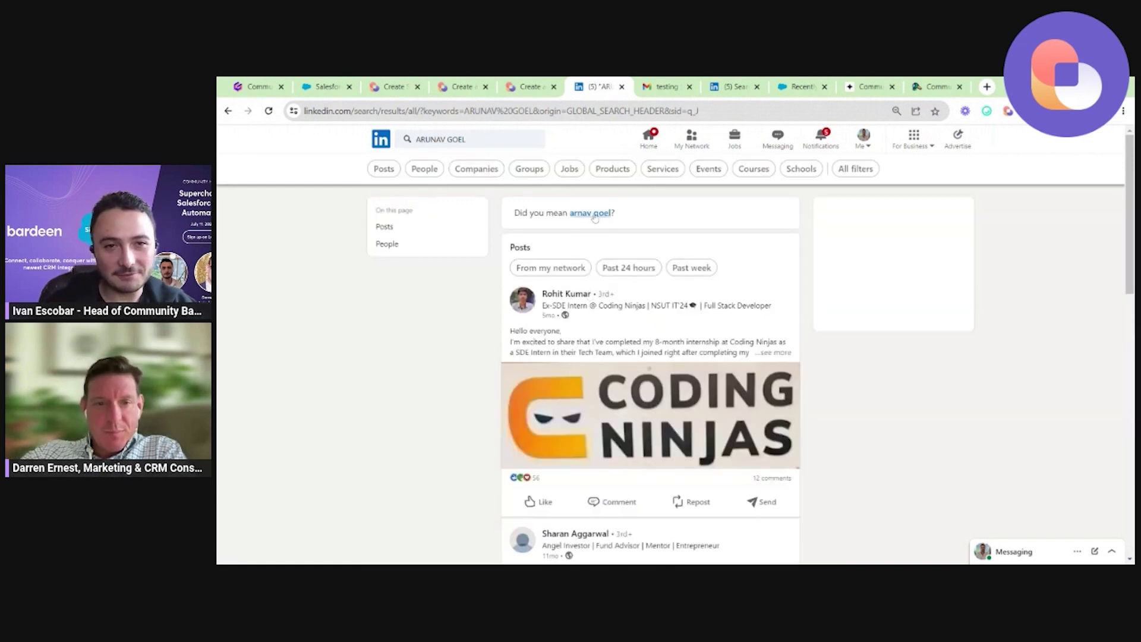
left_click(424, 169)
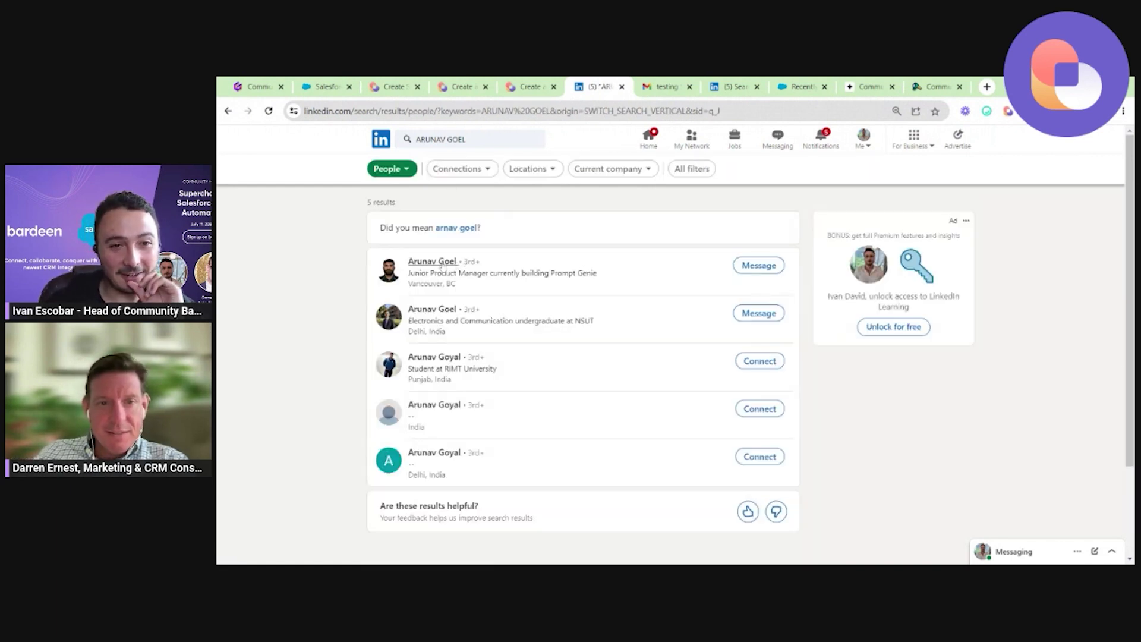
left_click(440, 265)
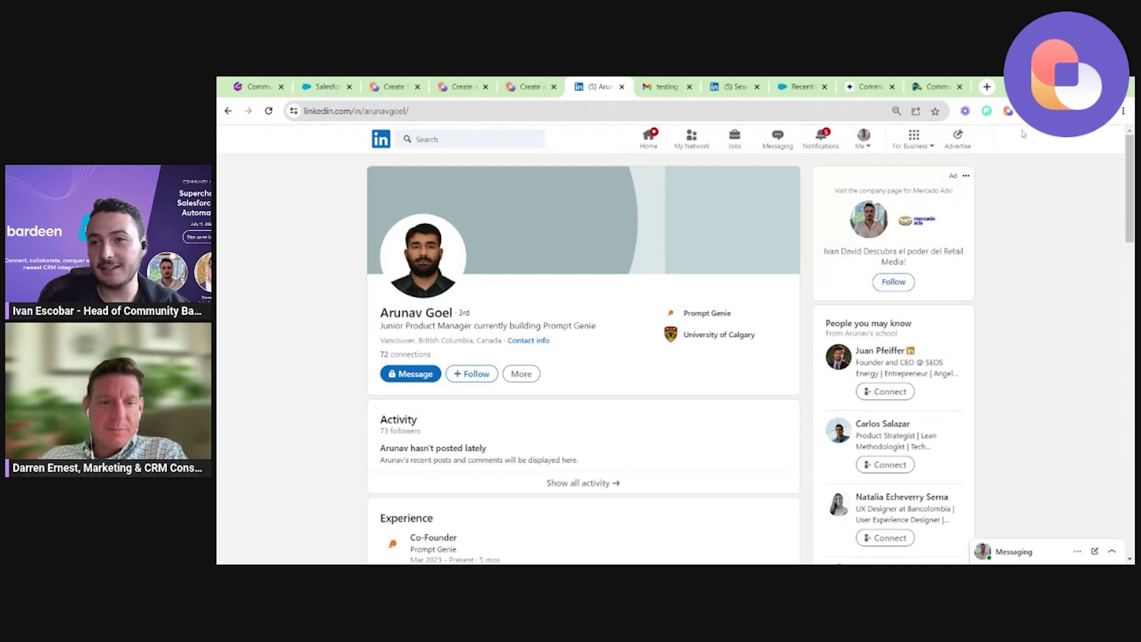
left_click(1008, 111)
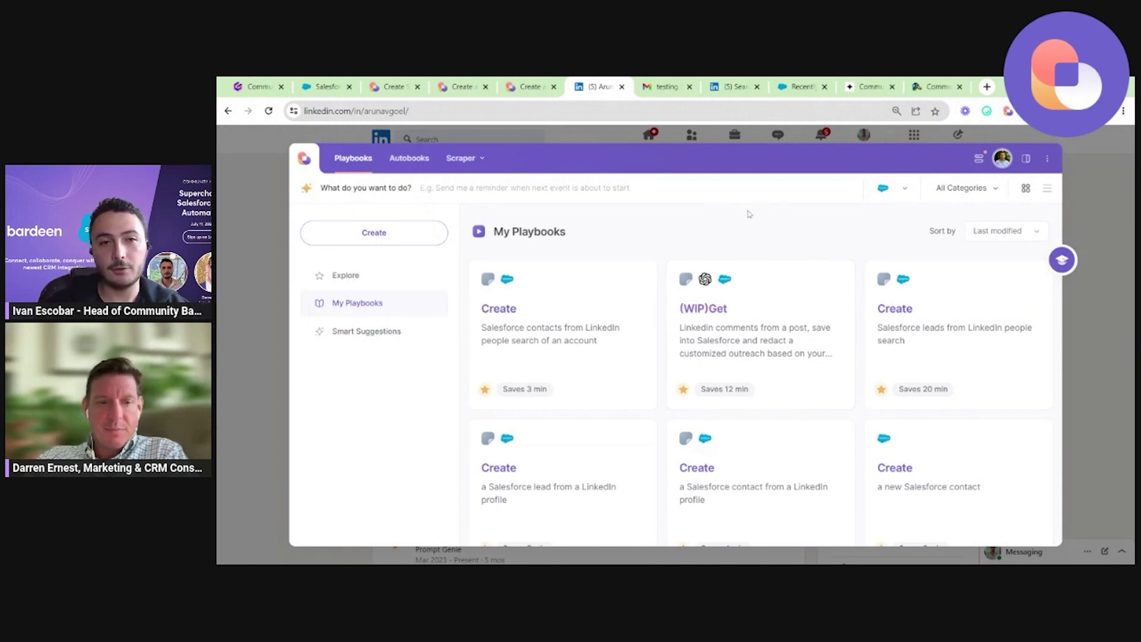
Browse Bardeen's Explore playbook categories, then go back to My Playbooks.
left_click(371, 282)
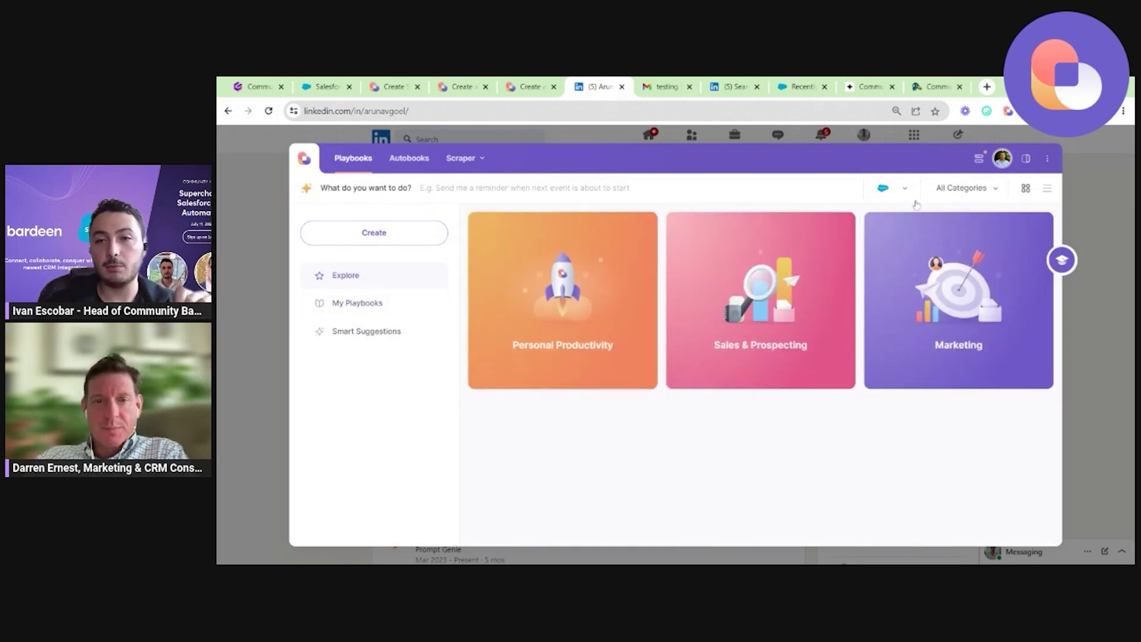
scroll(833, 455, "down", 5)
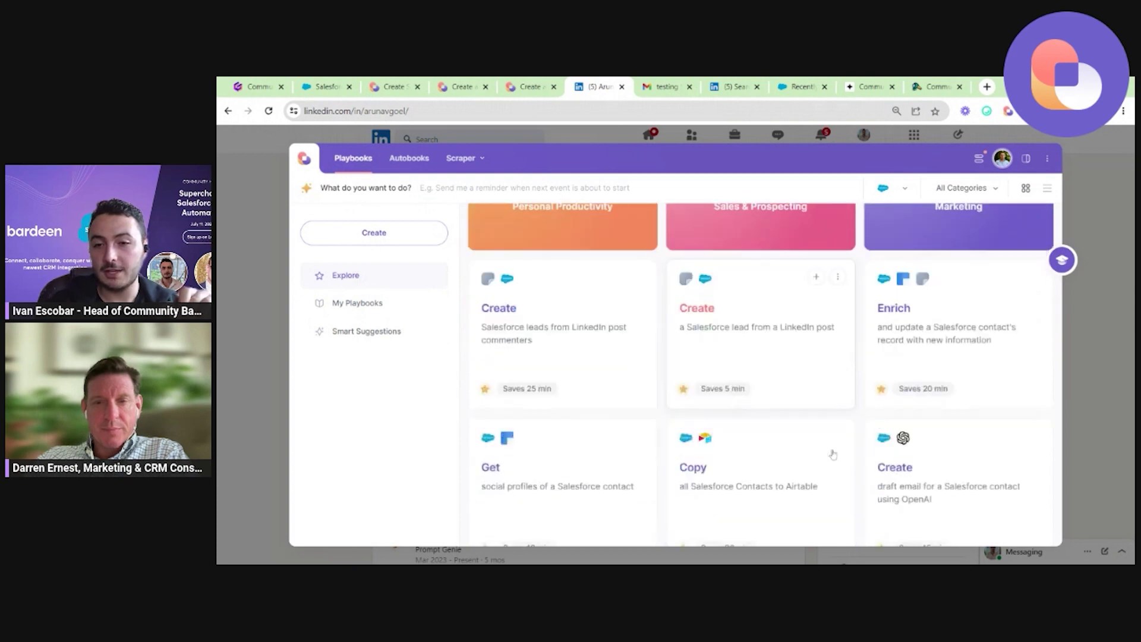
scroll(833, 455, "up", 5)
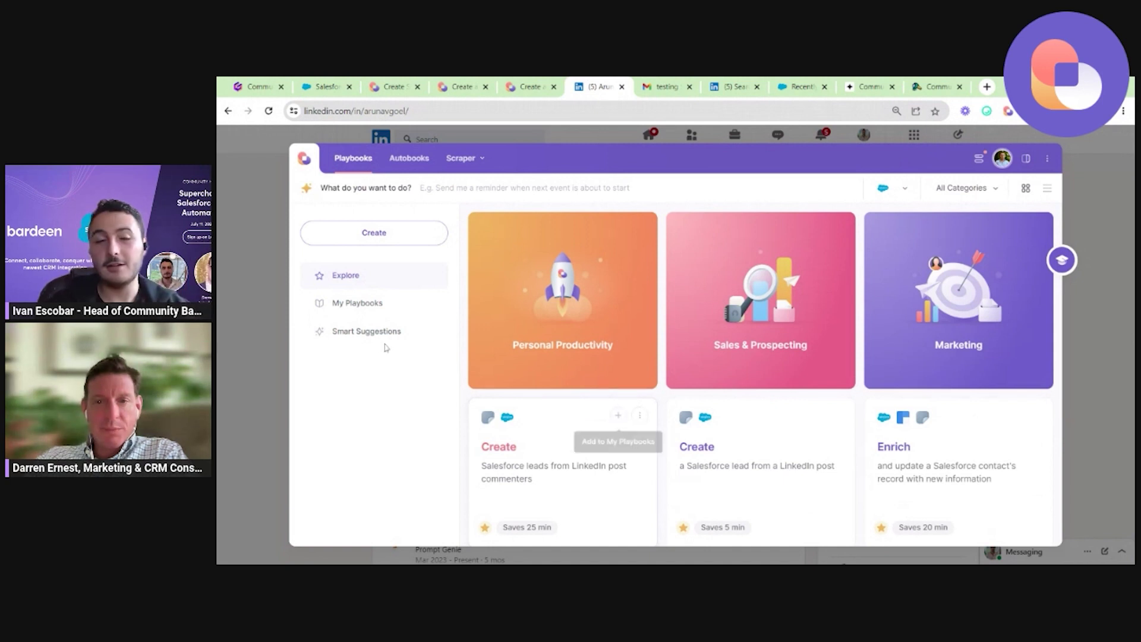
left_click(352, 304)
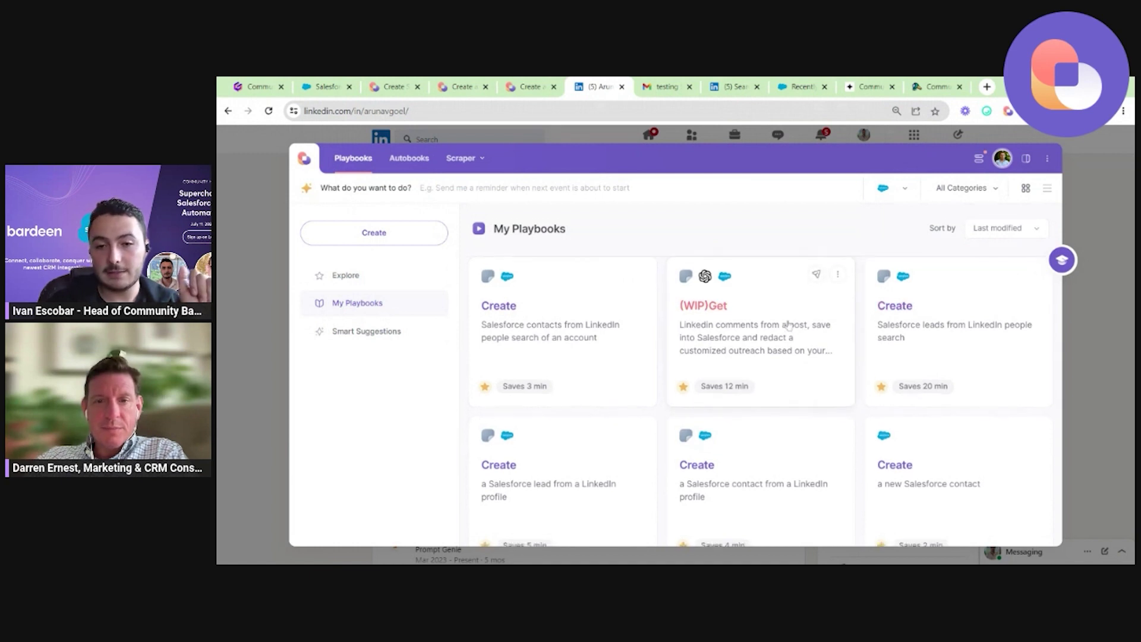
scroll(789, 325, "down", 3)
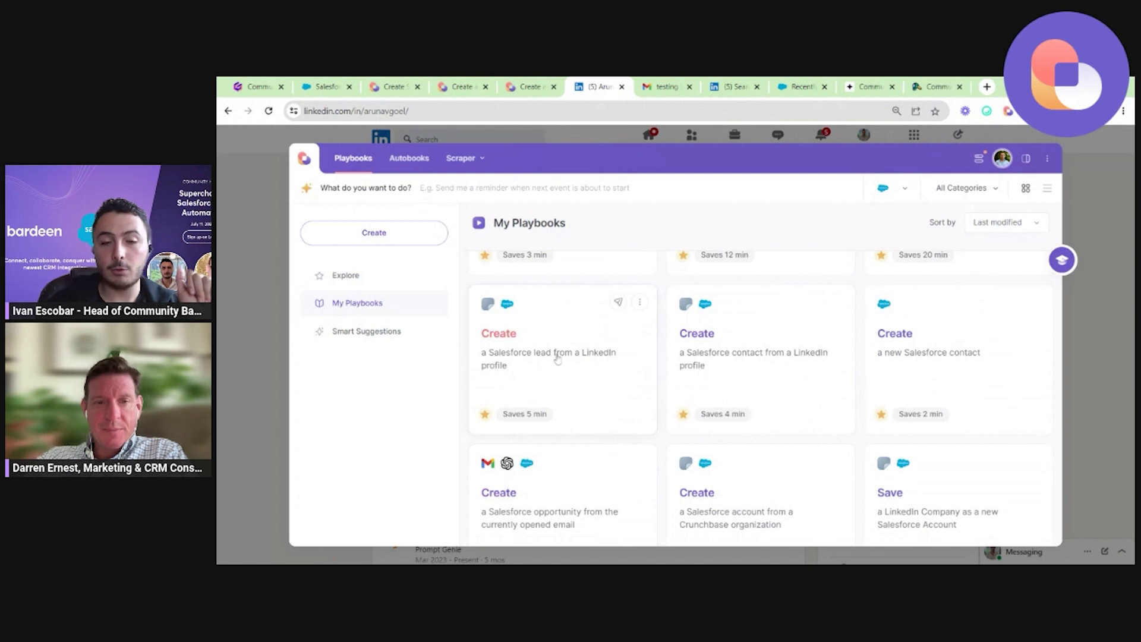
Dock Bardeen as a side panel and launch 'Create a Salesforce lead from a LinkedIn profile'.
left_click(1025, 159)
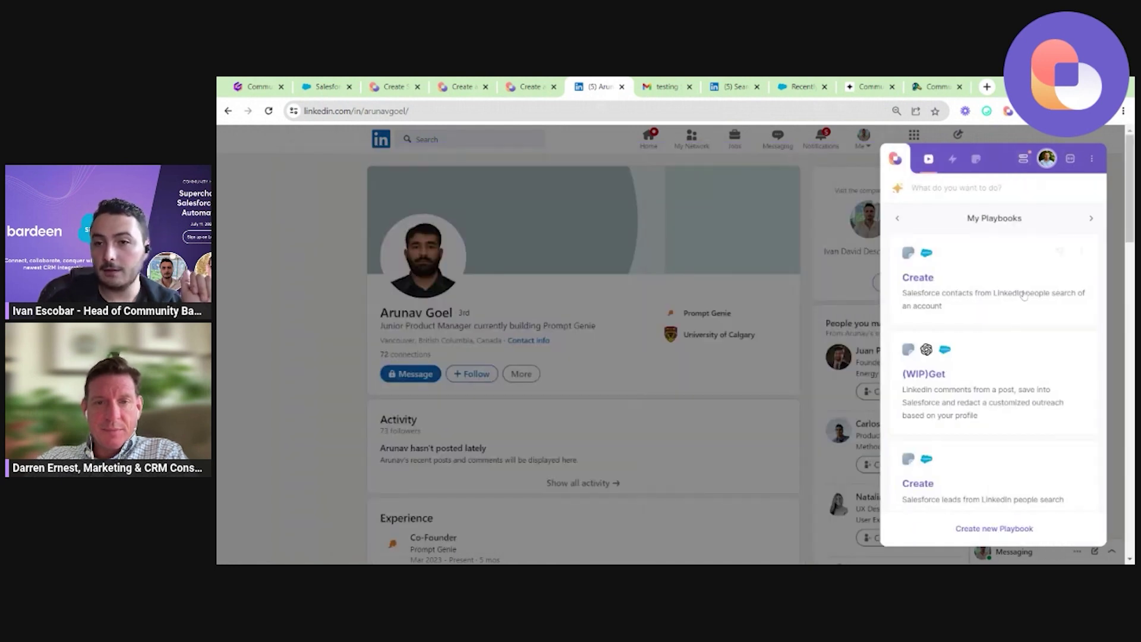
scroll(1016, 363, "down", 3)
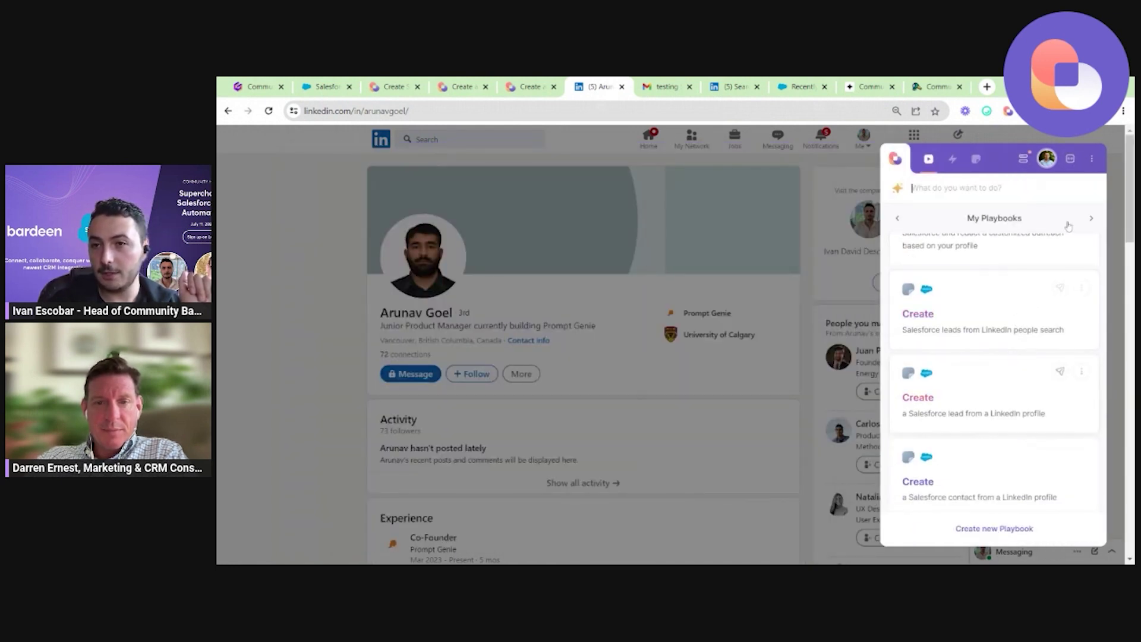
scroll(1034, 363, "down", 1)
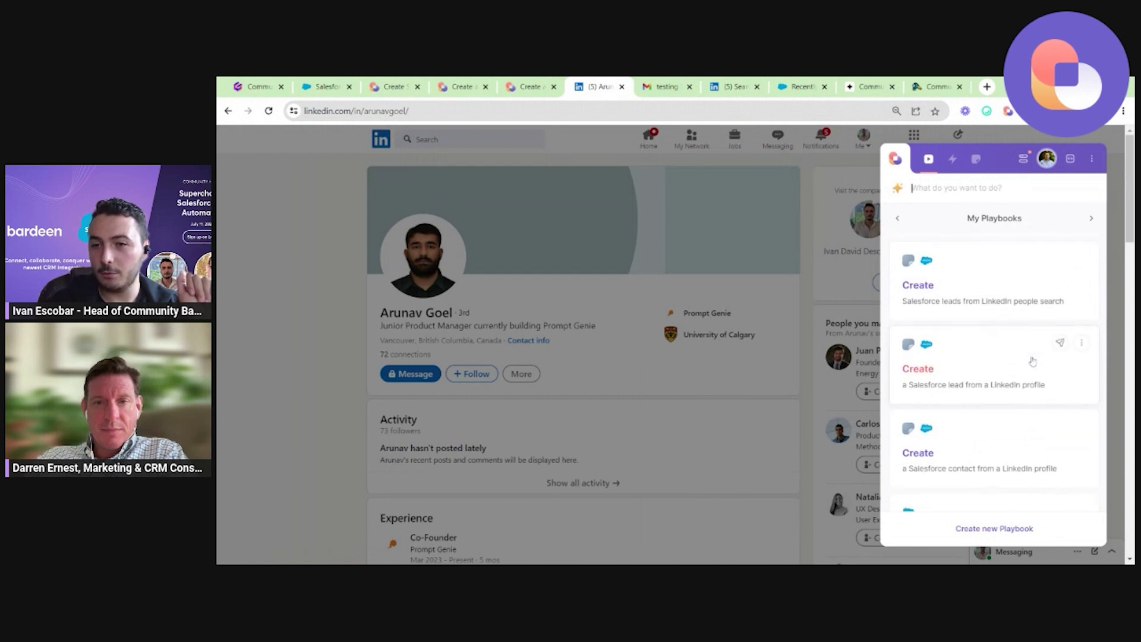
left_click(992, 338)
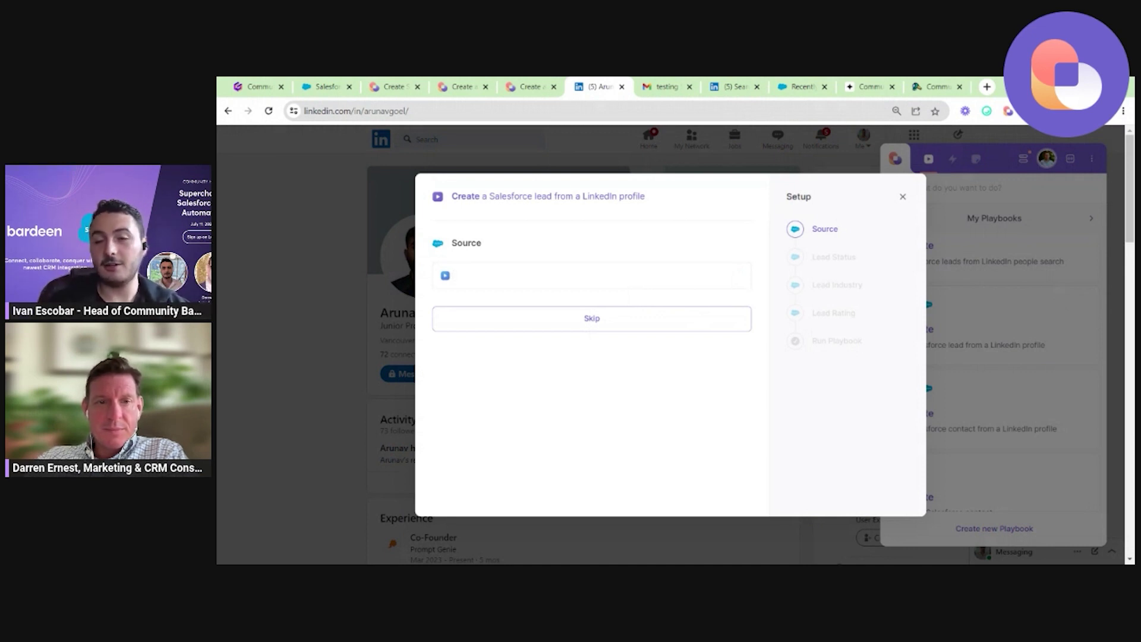
Set the lead Source to Web and the Lead Status to Working - Contacted.
left_click(591, 275)
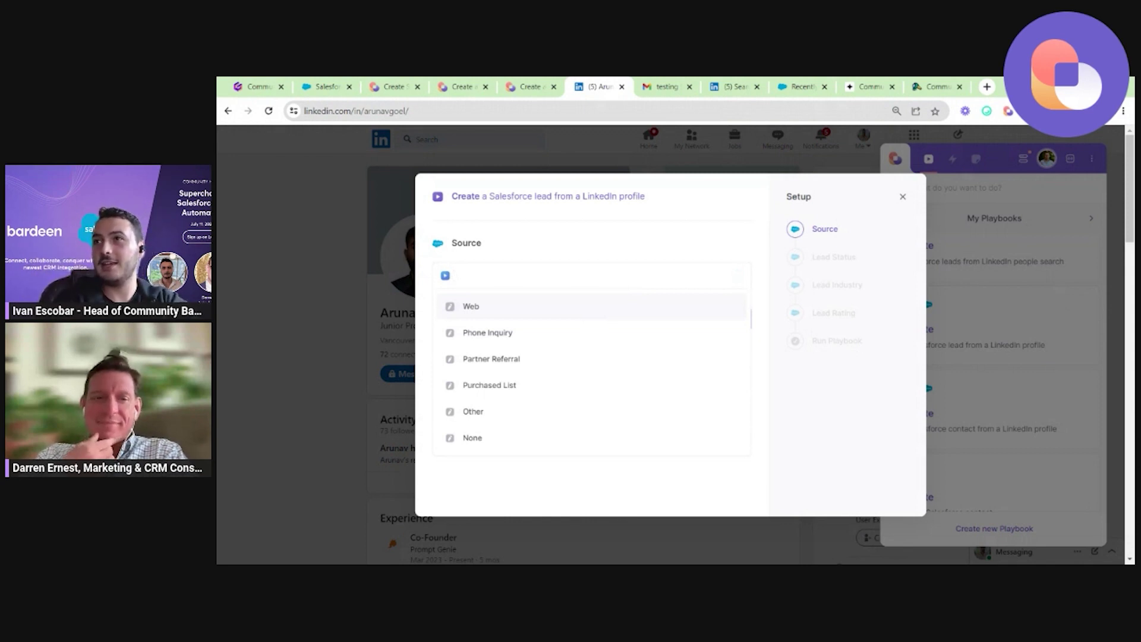
left_click(509, 308)
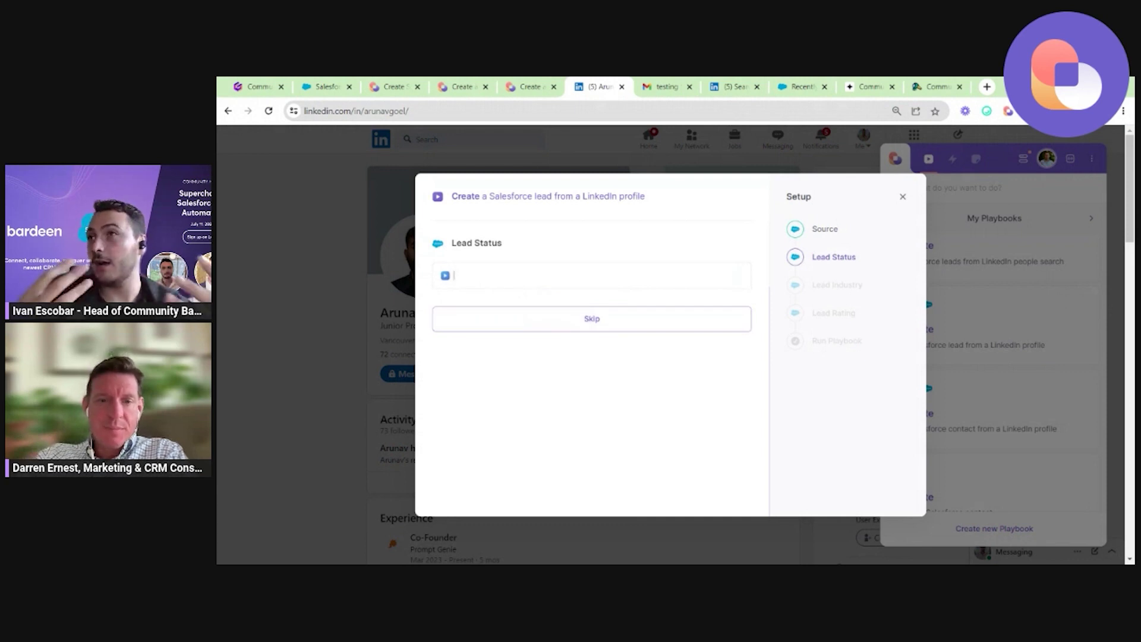
left_click(558, 270)
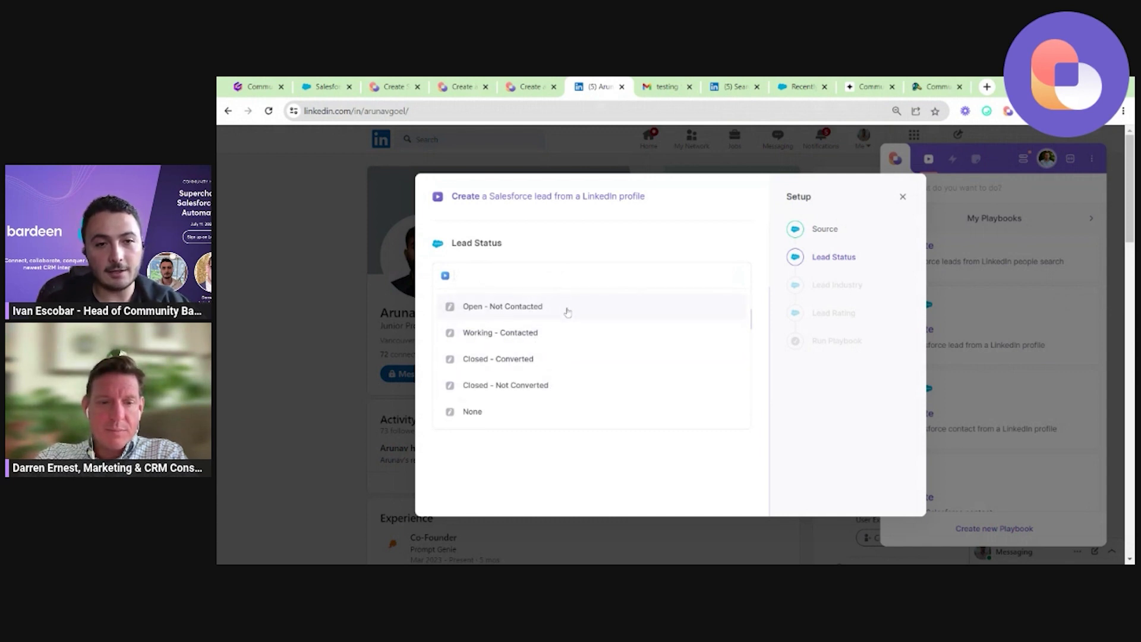
left_click(563, 337)
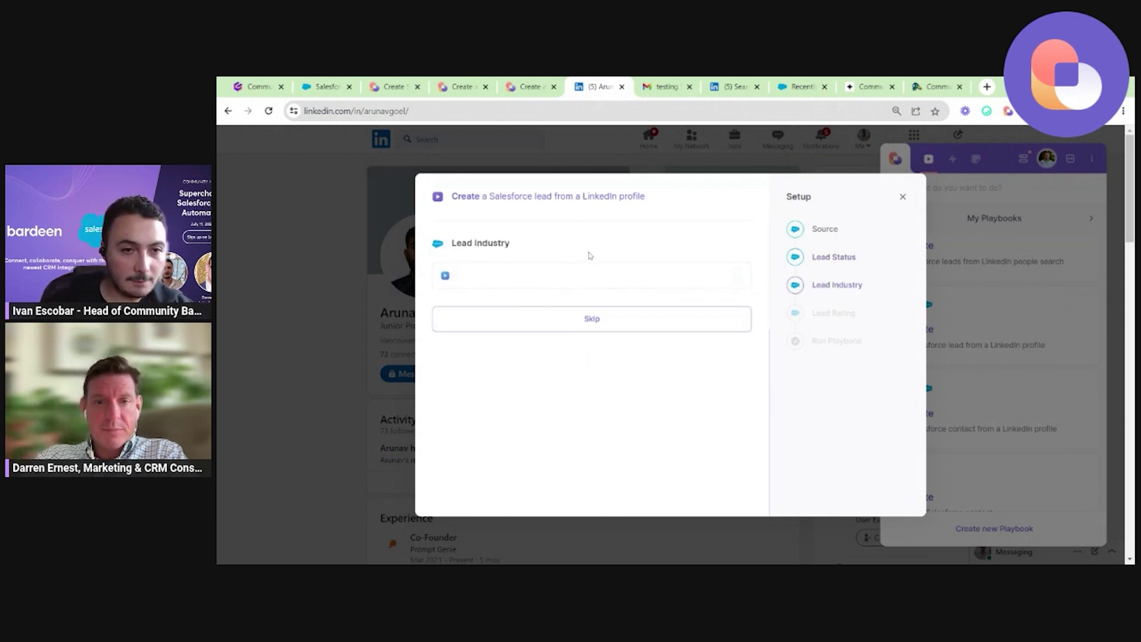
Set Lead Industry to Technology and Lead Rating to Hot instead of Warm.
type("TECH")
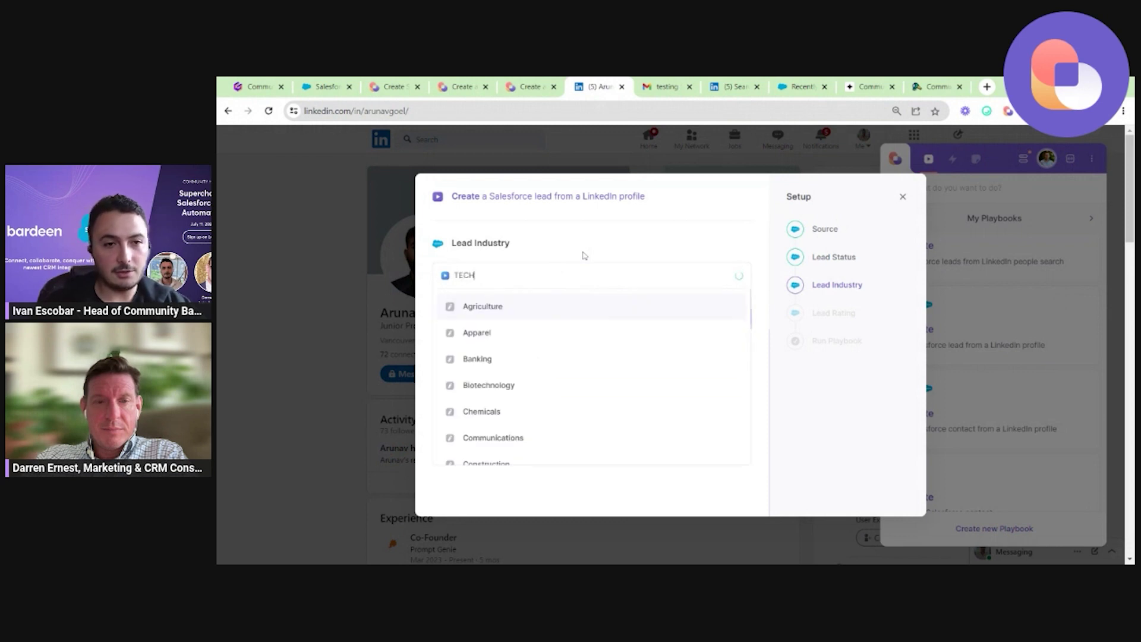
left_click(511, 331)
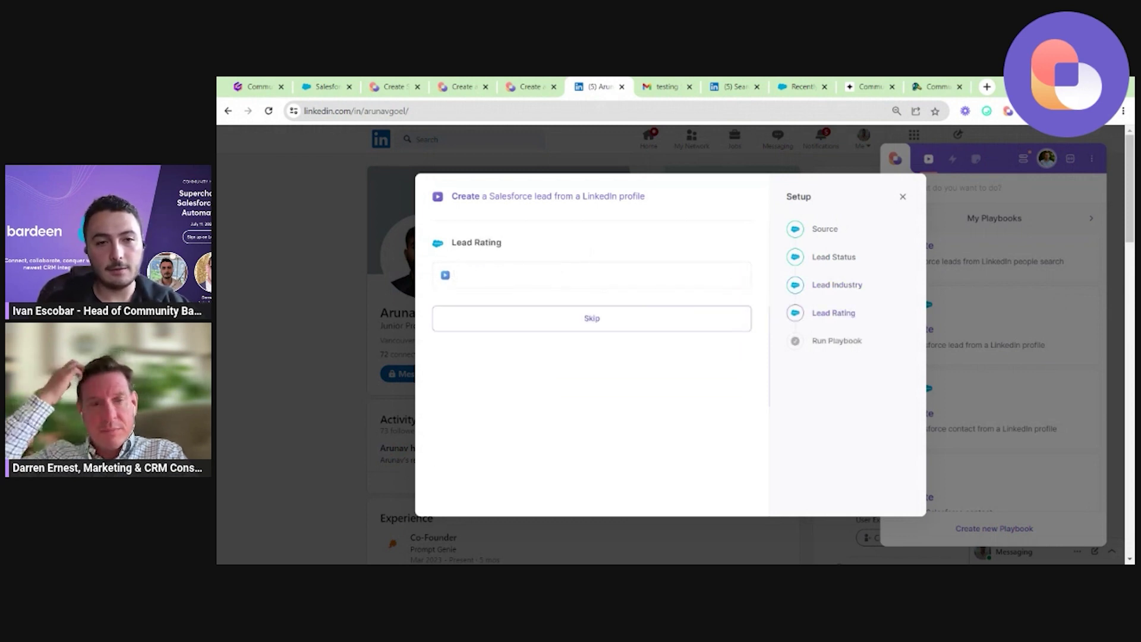
type("W")
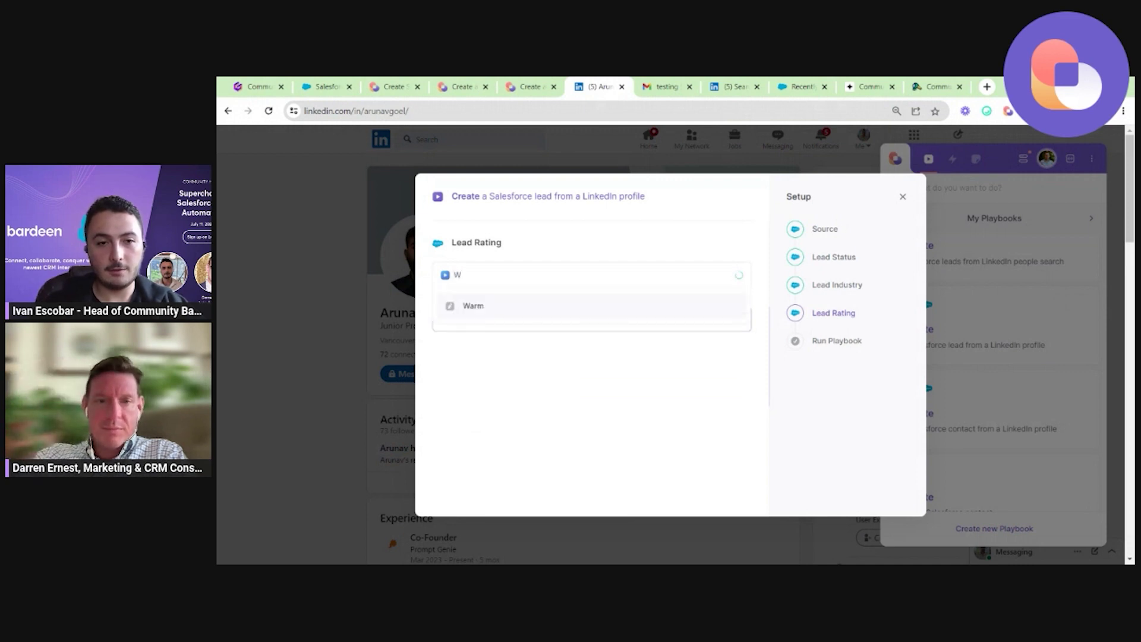
type("WARM")
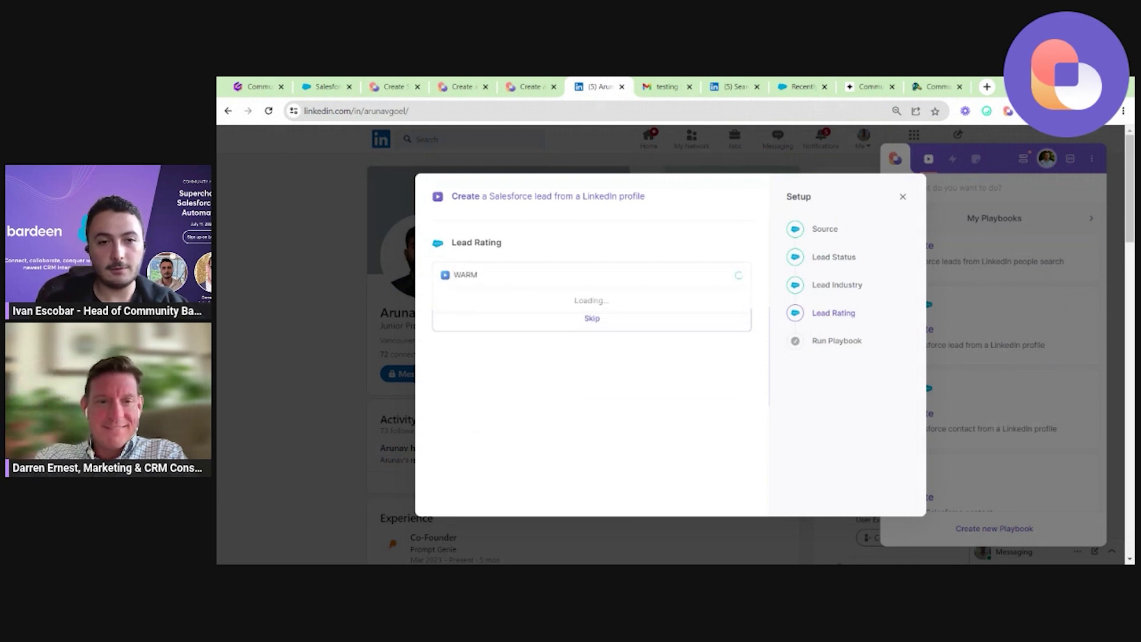
key("ctrl+a")
type("HOT")
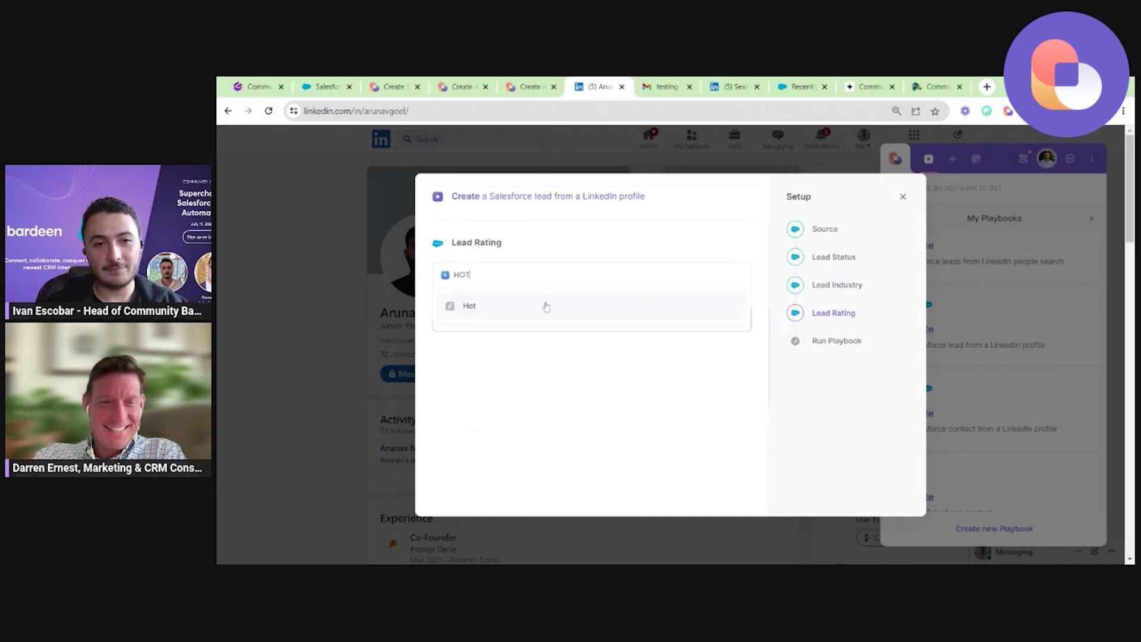
left_click(546, 306)
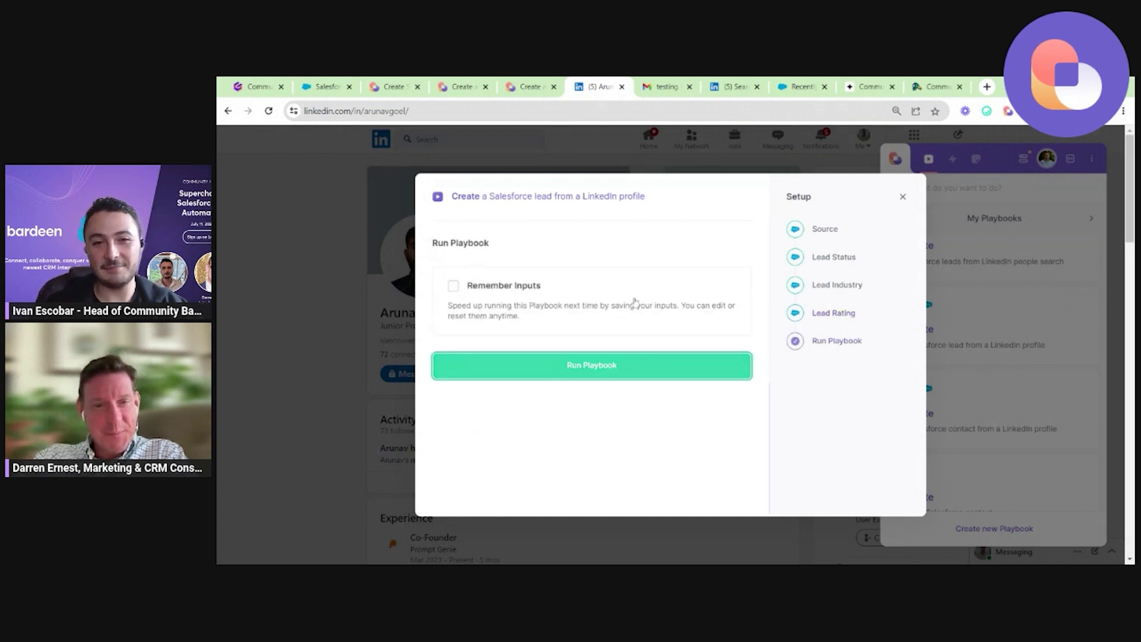
Turn on the option to remember these inputs, then switch it back off.
scroll(635, 302, "up", 6)
scroll(635, 301, "down", 6)
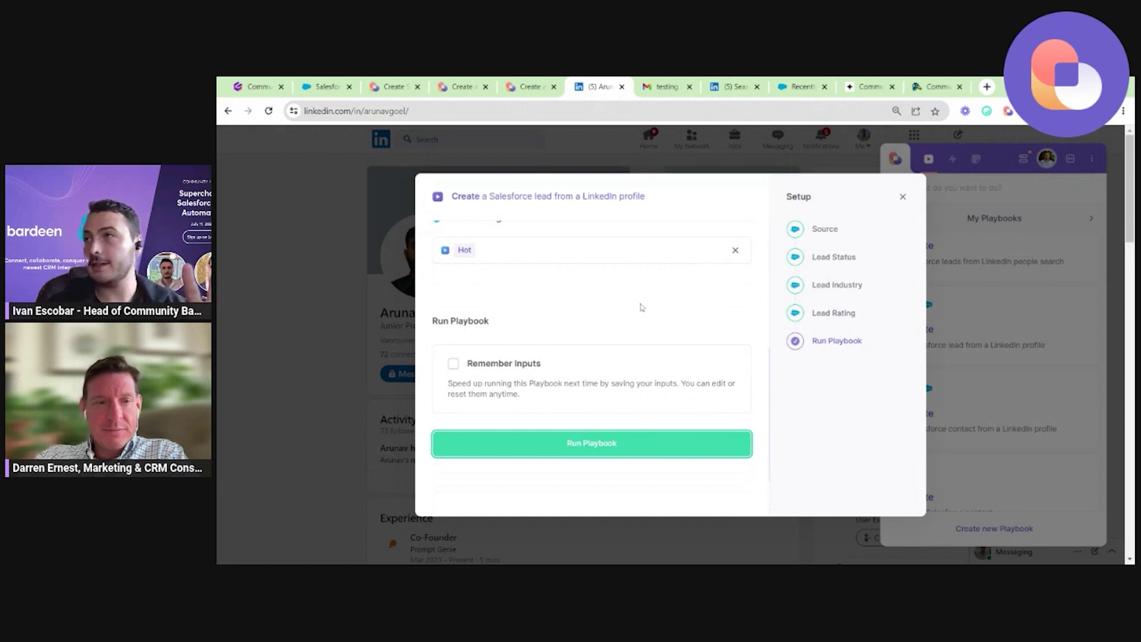
left_click(592, 368)
scroll(592, 369, "down", 2)
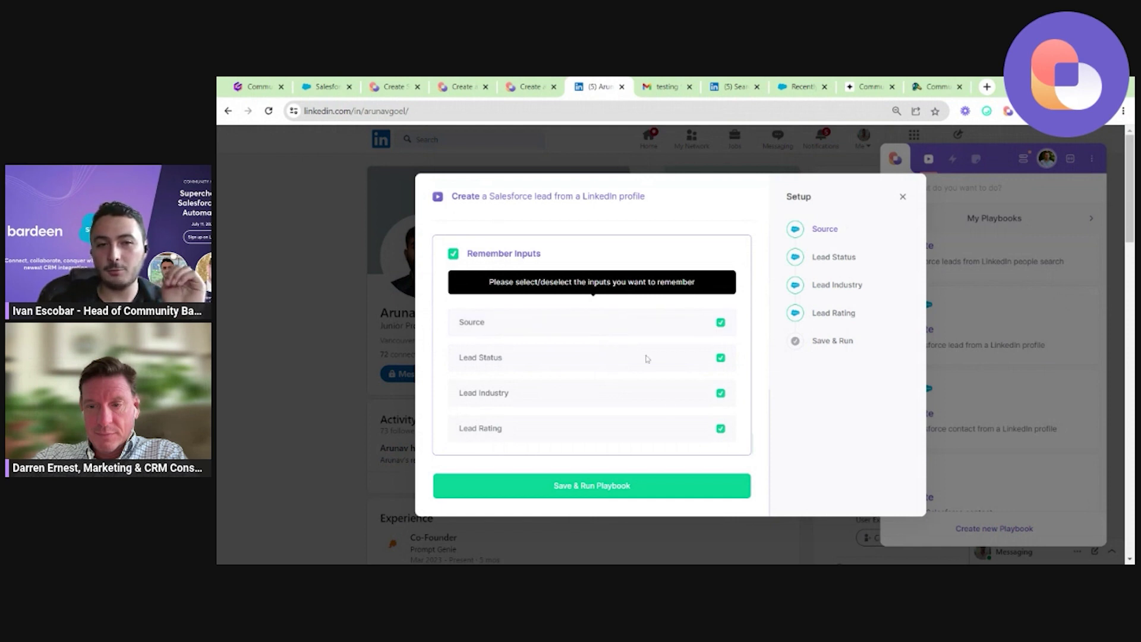
left_click(533, 260)
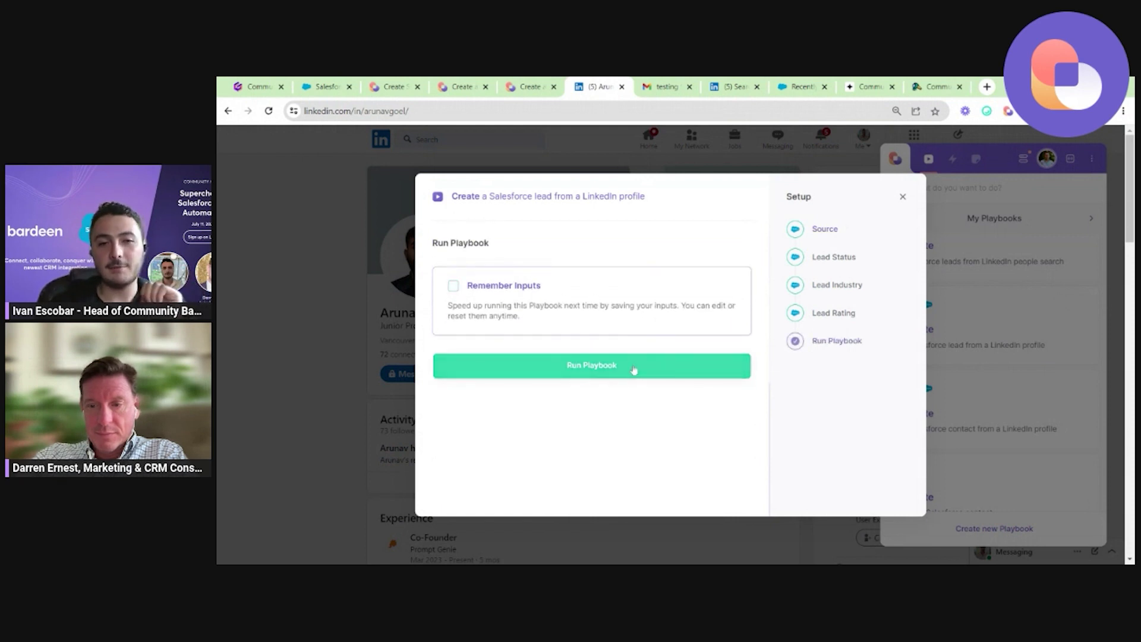
Run the playbook and review the scraped profile fields, selecting the Profile image URL.
left_click(624, 370)
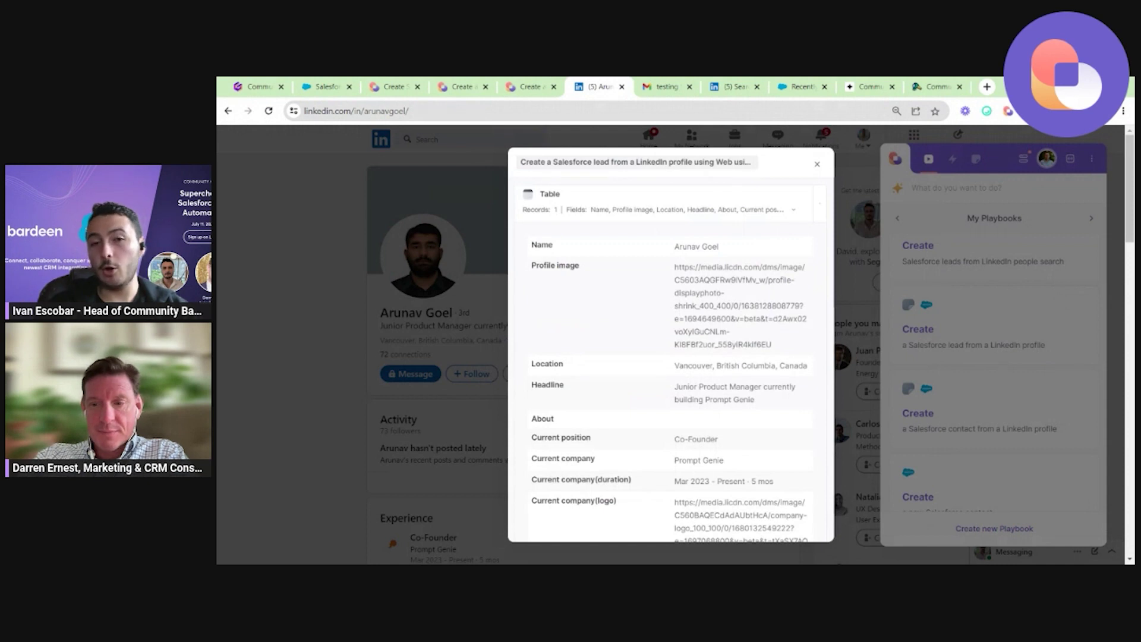
left_click(820, 205)
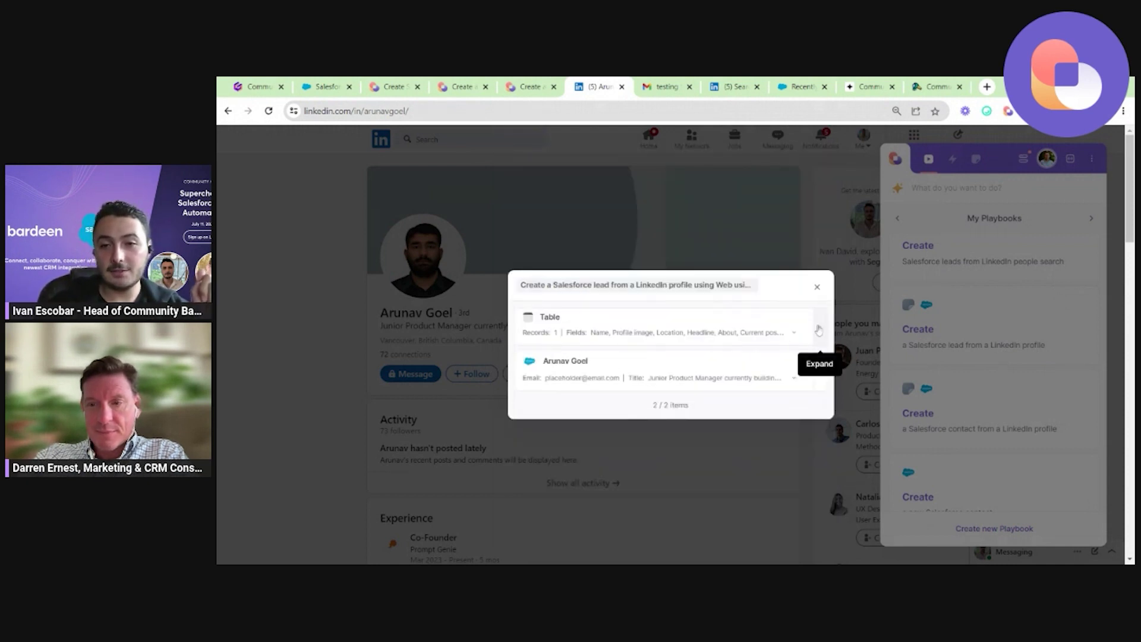
left_click(819, 327)
scroll(634, 321, "down", 5)
scroll(635, 321, "up", 5)
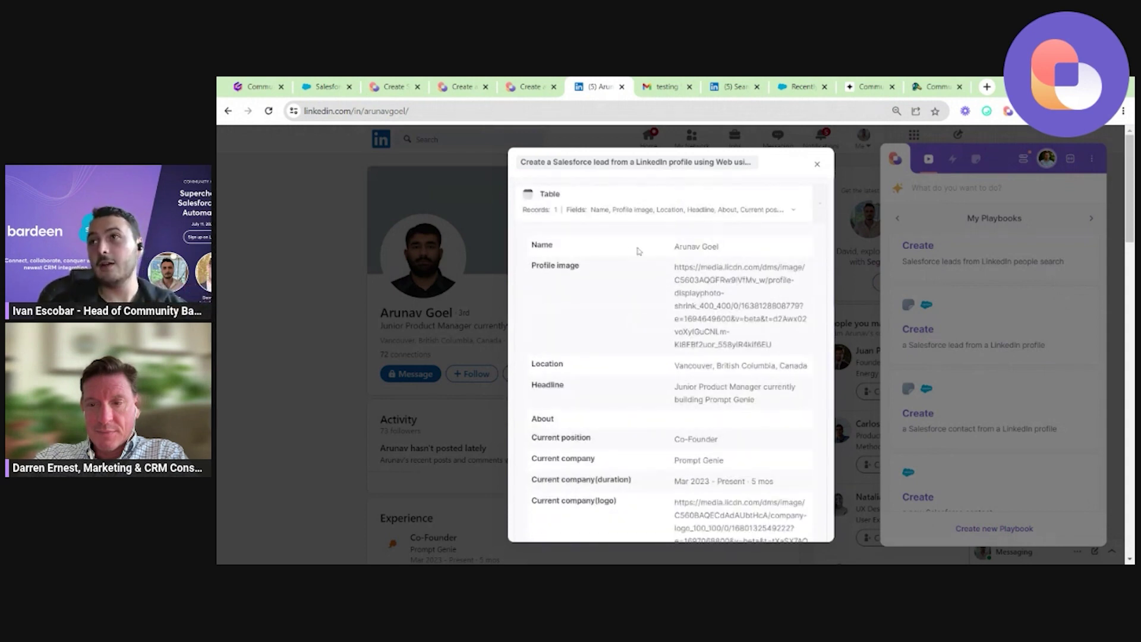
scroll(638, 251, "down", 1)
scroll(638, 251, "up", 1)
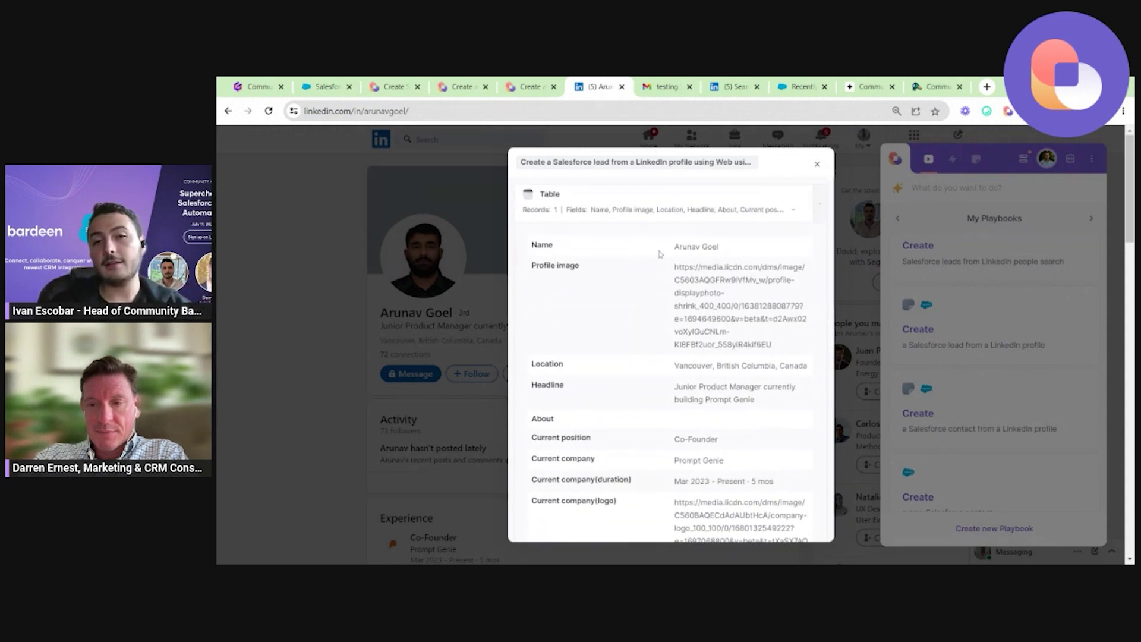
triple_click(703, 290)
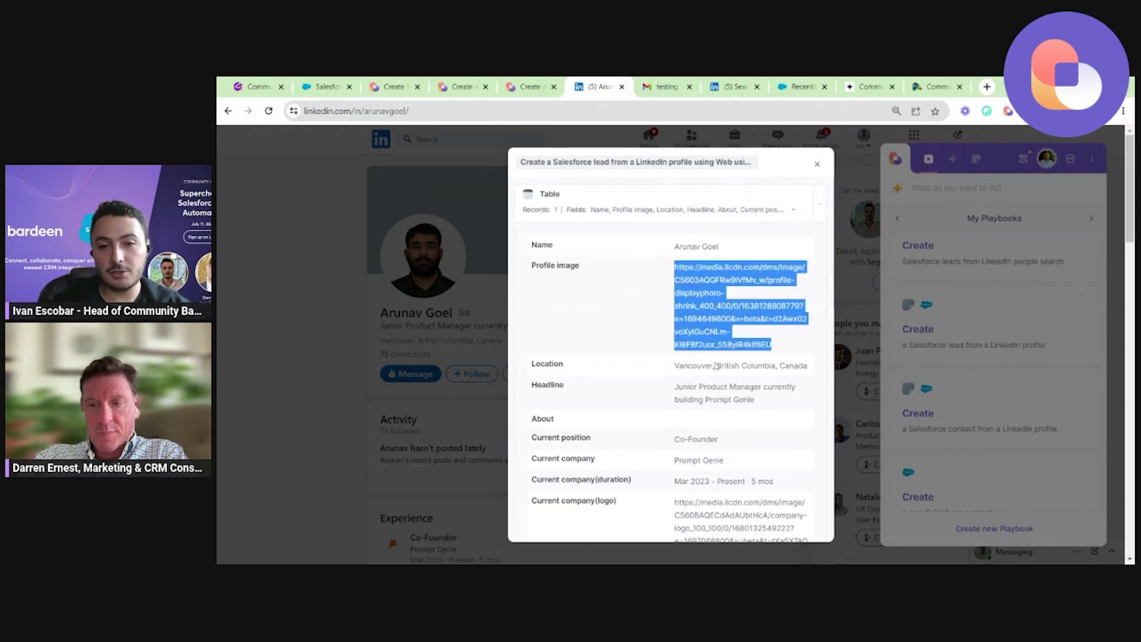
Open the newly created lead in Salesforce from the results card's View Lead.
scroll(716, 365, "down", 10)
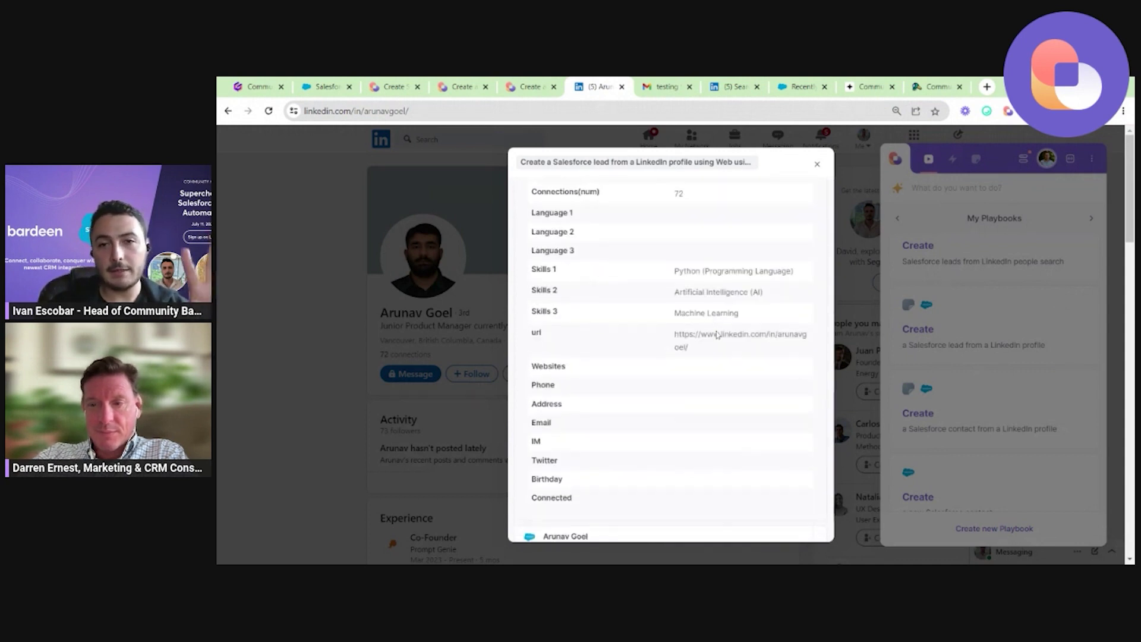
scroll(716, 334, "down", 1)
scroll(752, 439, "down", 1)
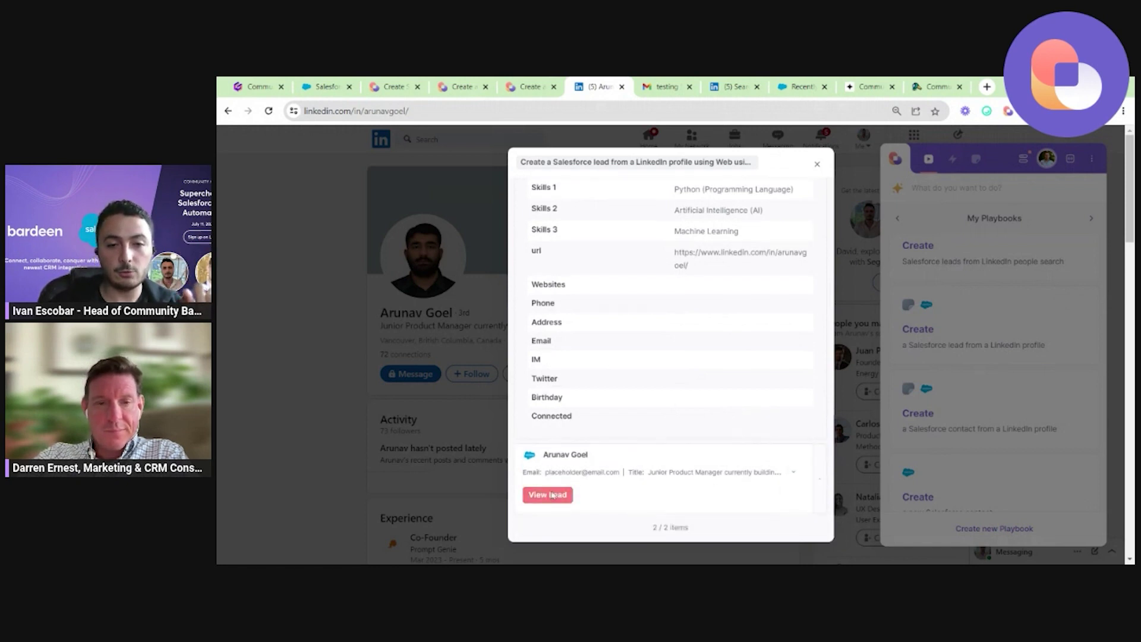
left_click(552, 495)
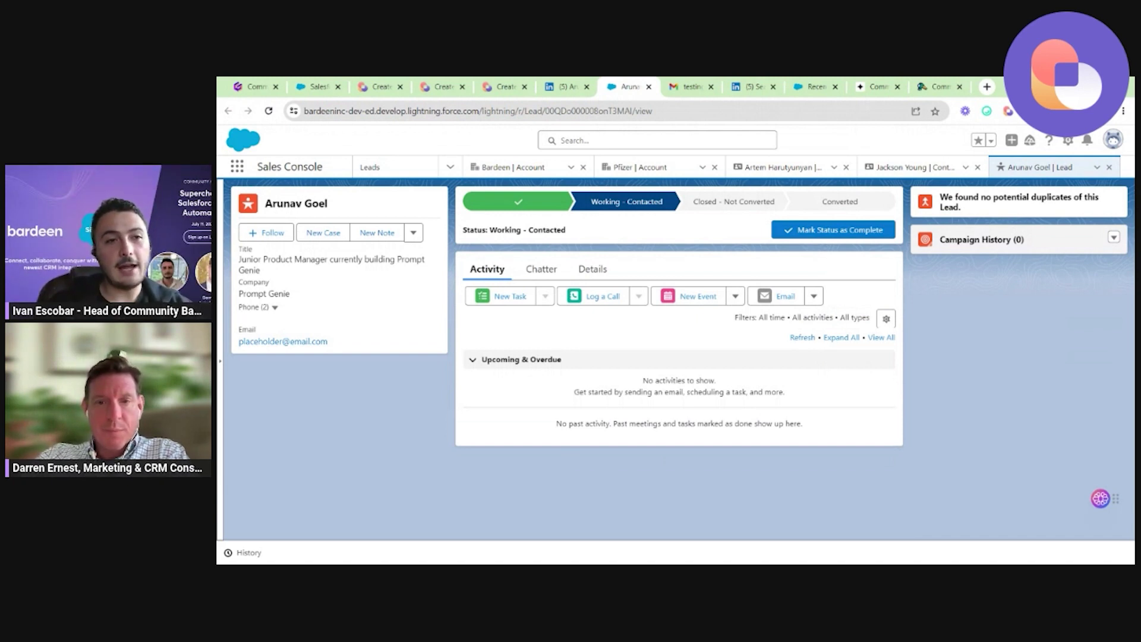
Check the Salesforce lead's title, Phone (2) numbers, email and status path.
triple_click(325, 272)
left_click(275, 307)
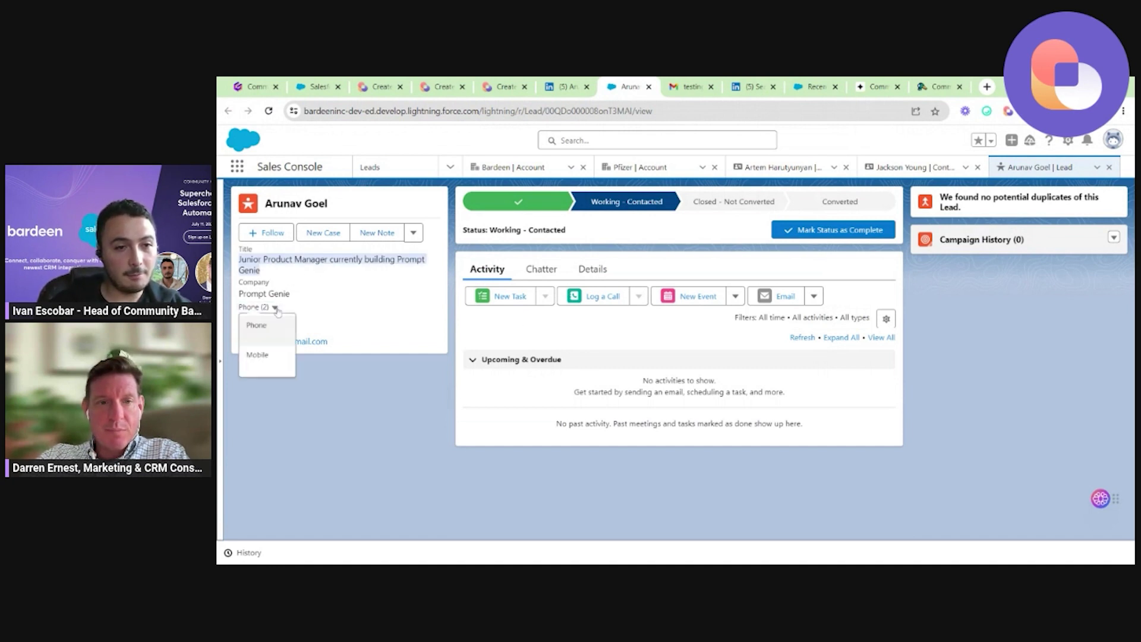
left_click(344, 334)
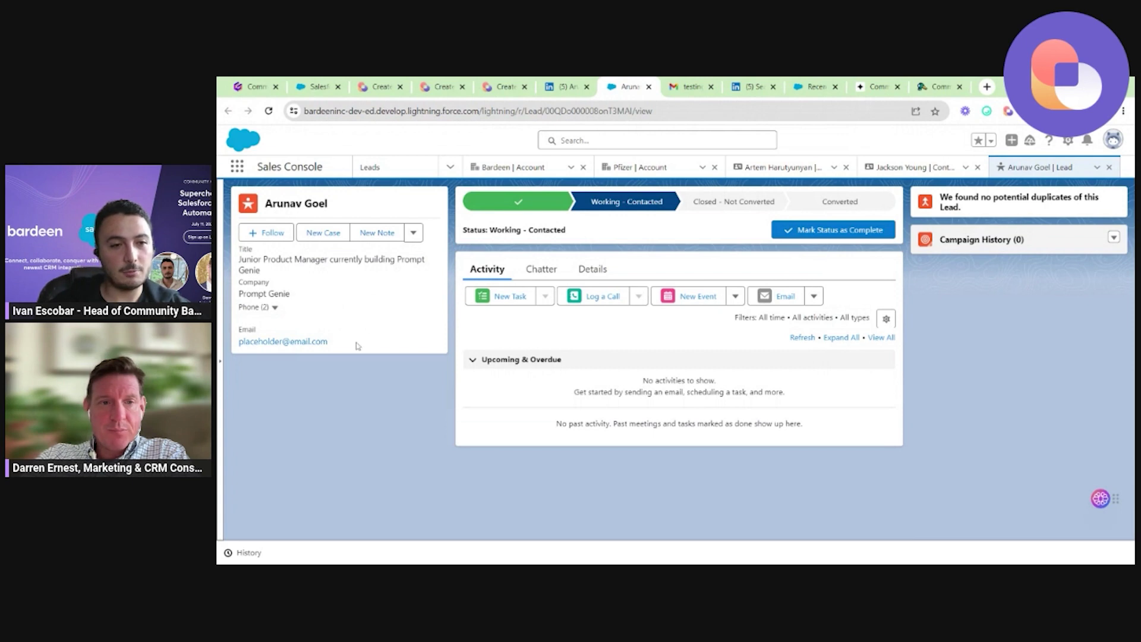
triple_click(357, 346)
left_click(356, 344)
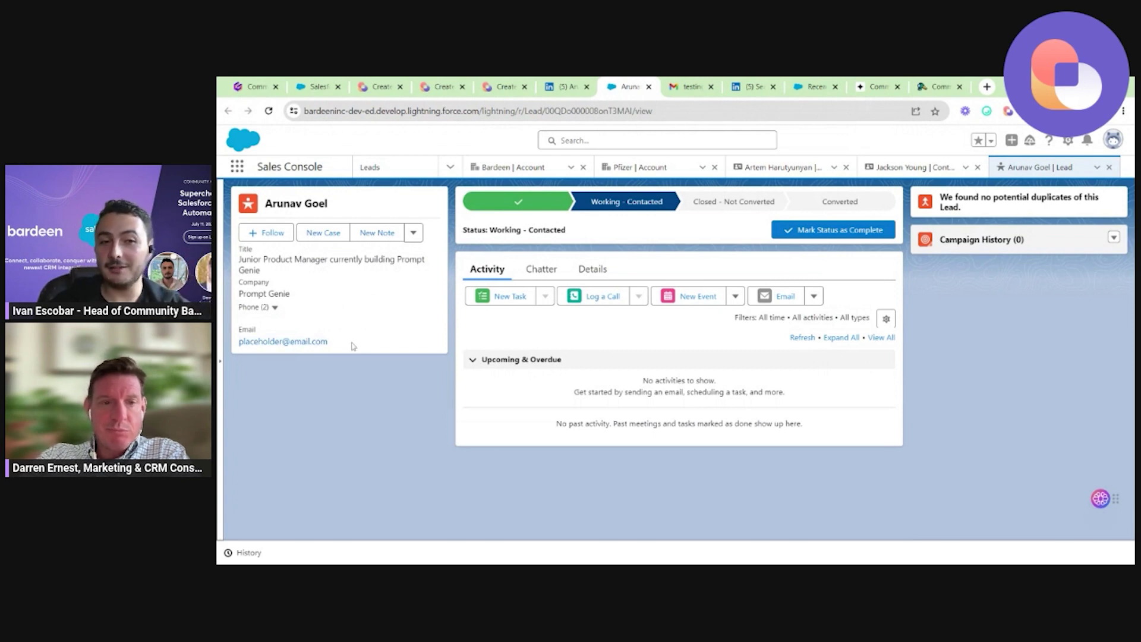
scroll(265, 322, "up", 5)
scroll(265, 322, "down", 5)
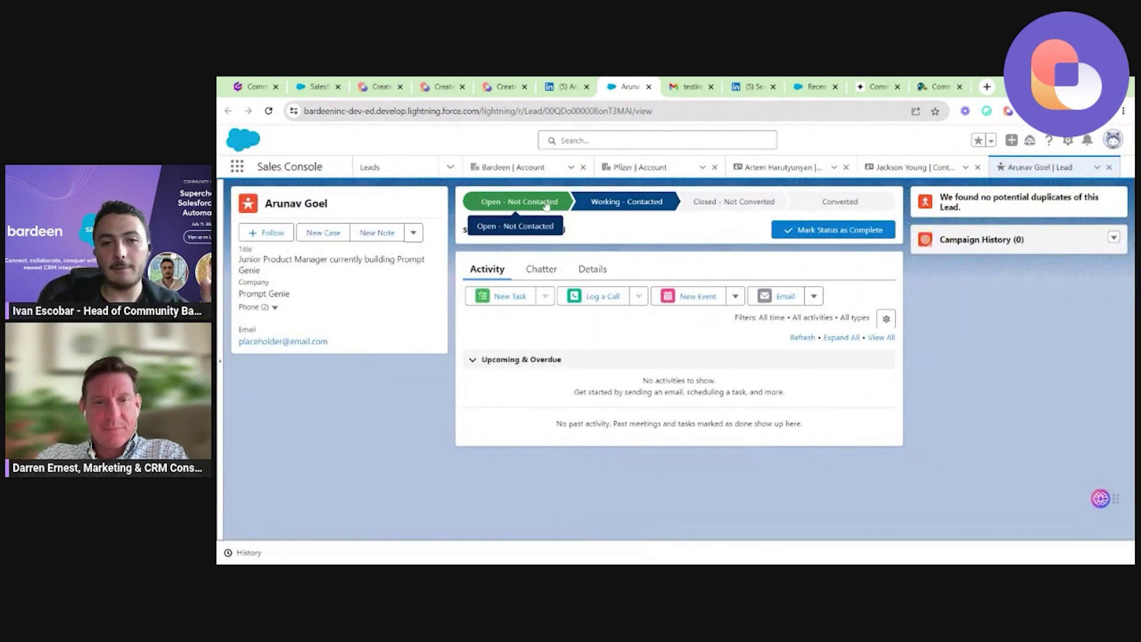
scroll(524, 202, "up", 3)
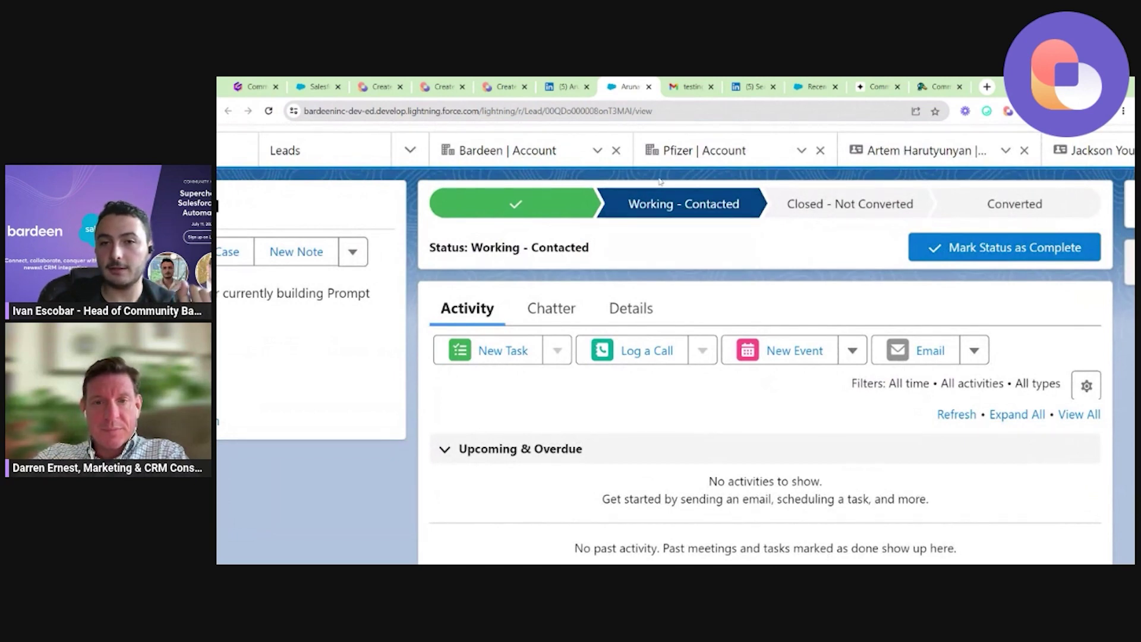
scroll(659, 181, "down", 3)
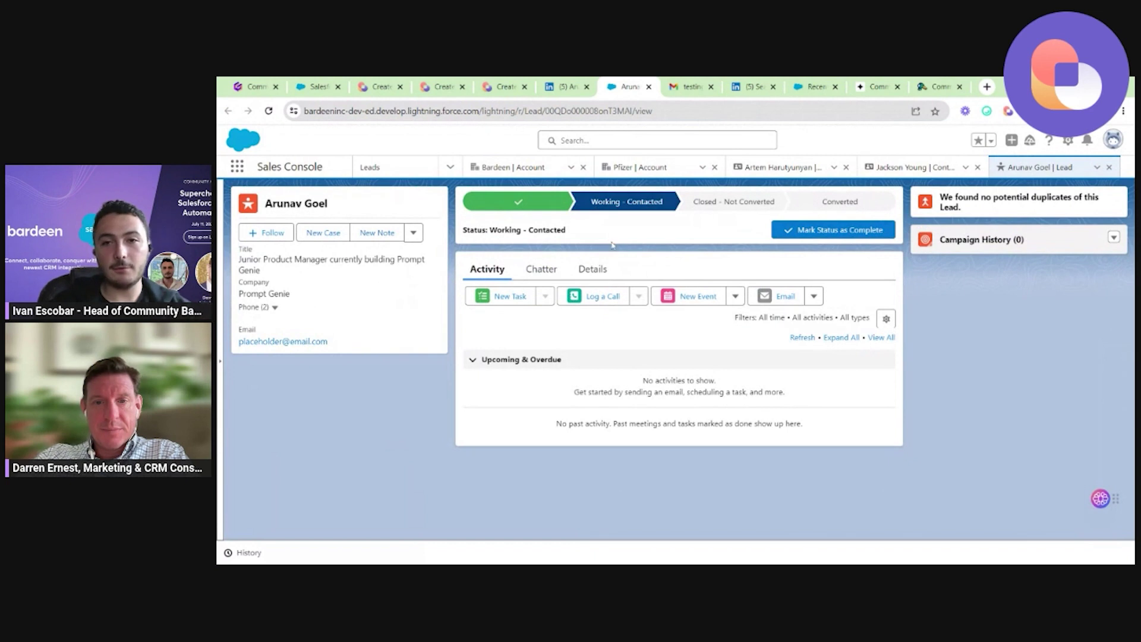
Return to the LinkedIn profile tab and close Bardeen's playbook results.
left_click(564, 86)
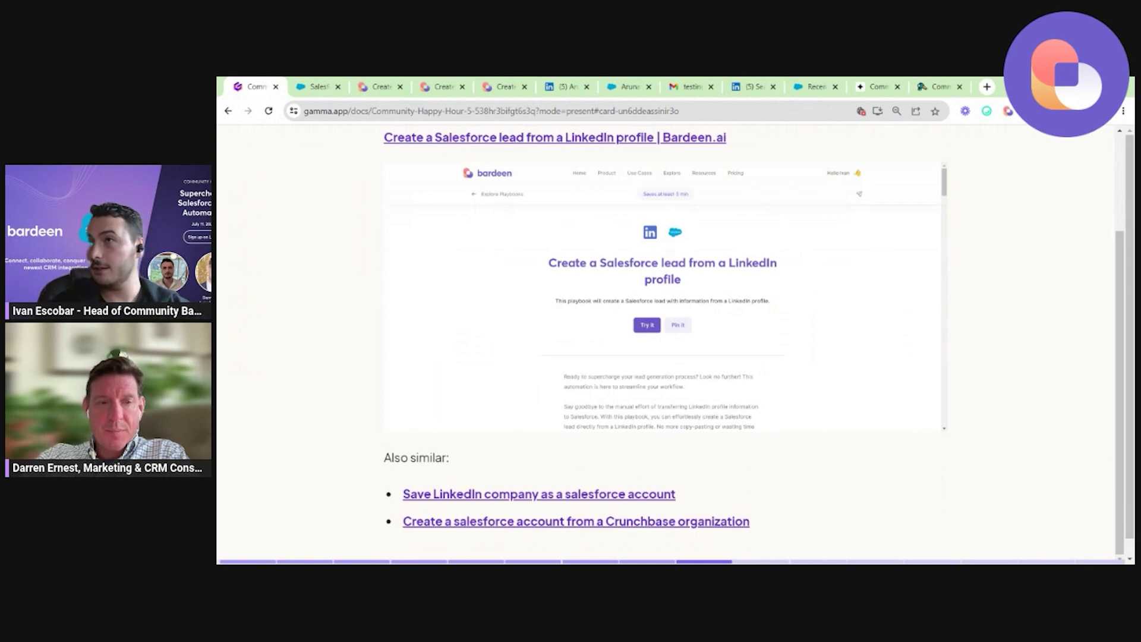
left_click(551, 83)
left_click(424, 229)
Dismiss the Bardeen panel, open Prompt Genie's company page from the profile's Experience, then return to the presentation.
left_click(363, 299)
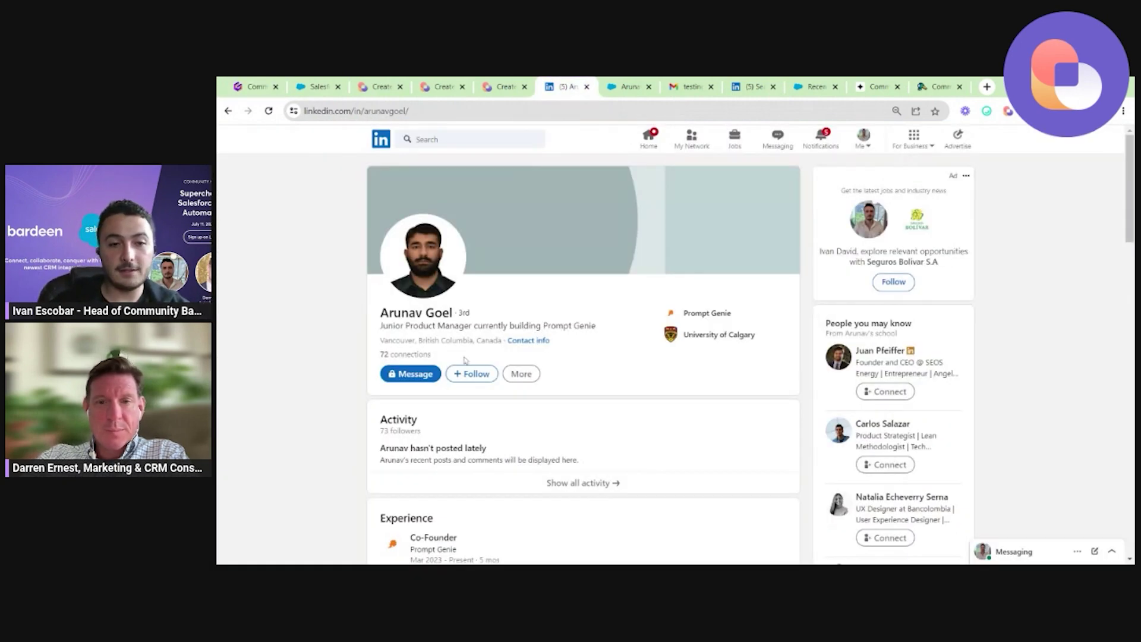
scroll(466, 360, "down", 4)
left_click(396, 316)
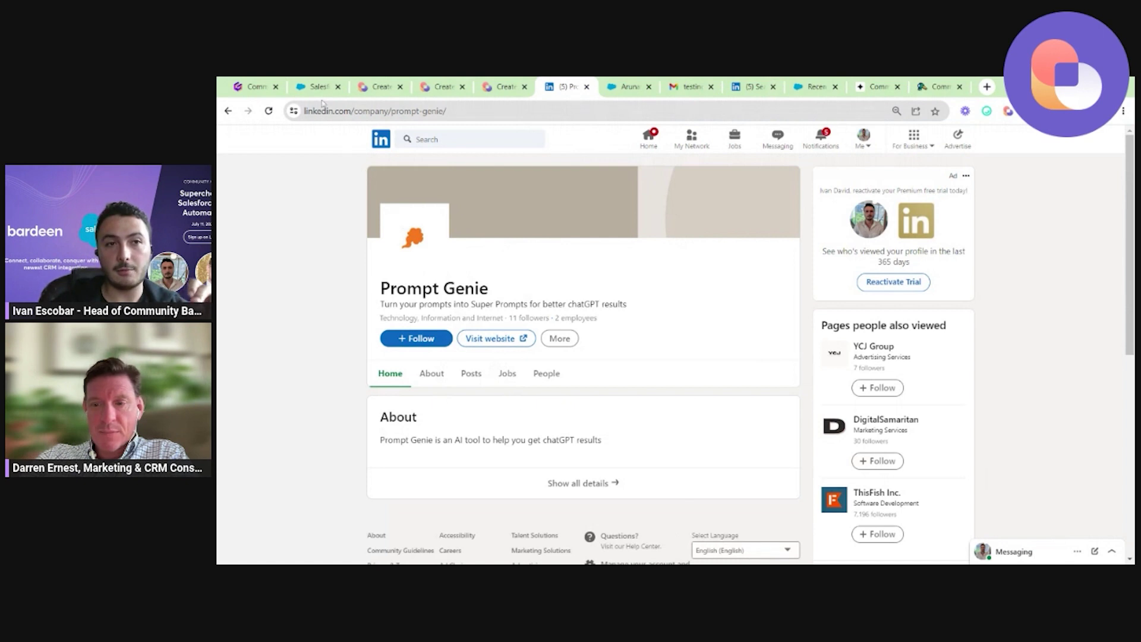
left_click(243, 84)
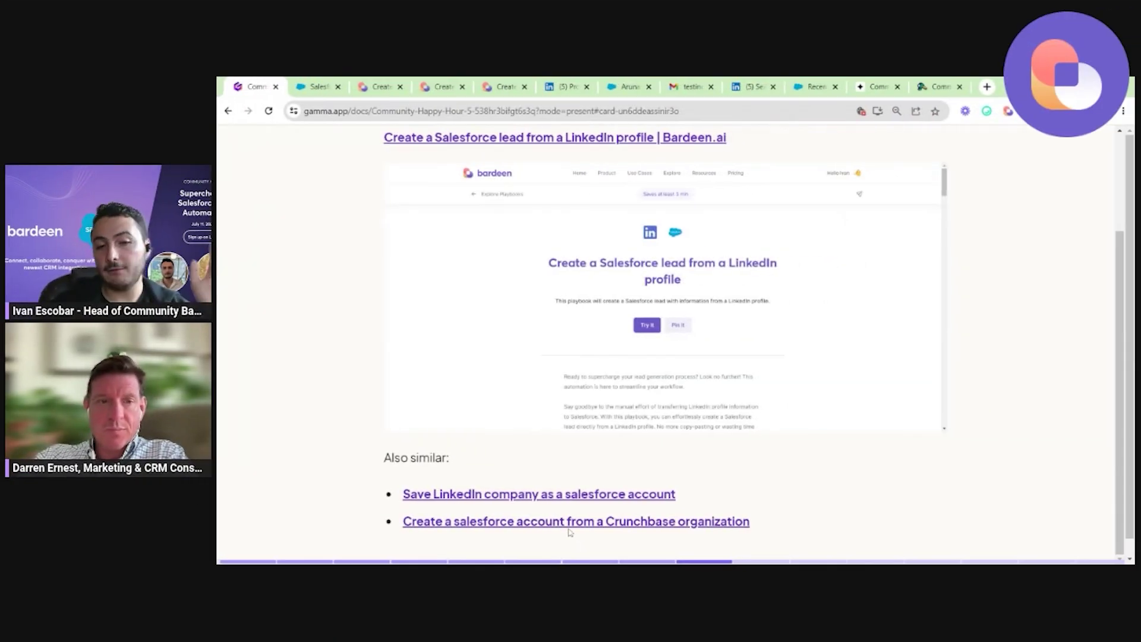
Scroll the Gamma deck to the Live Demo 'Creating an opportunity from an email' card.
mouse_move(570, 527)
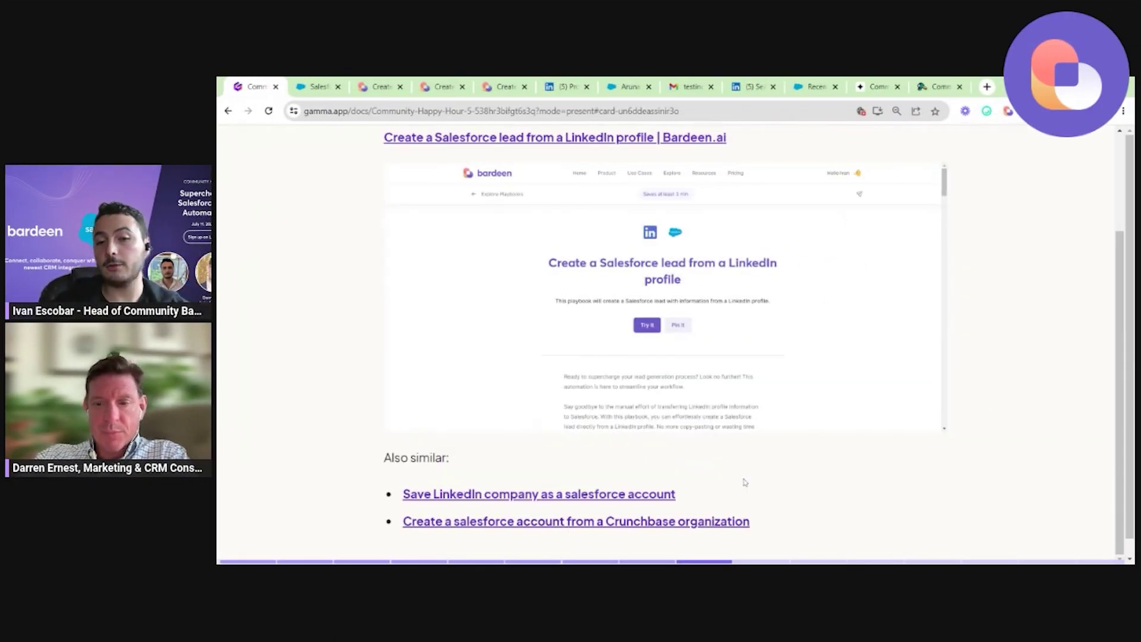
scroll(983, 407, "down", 5)
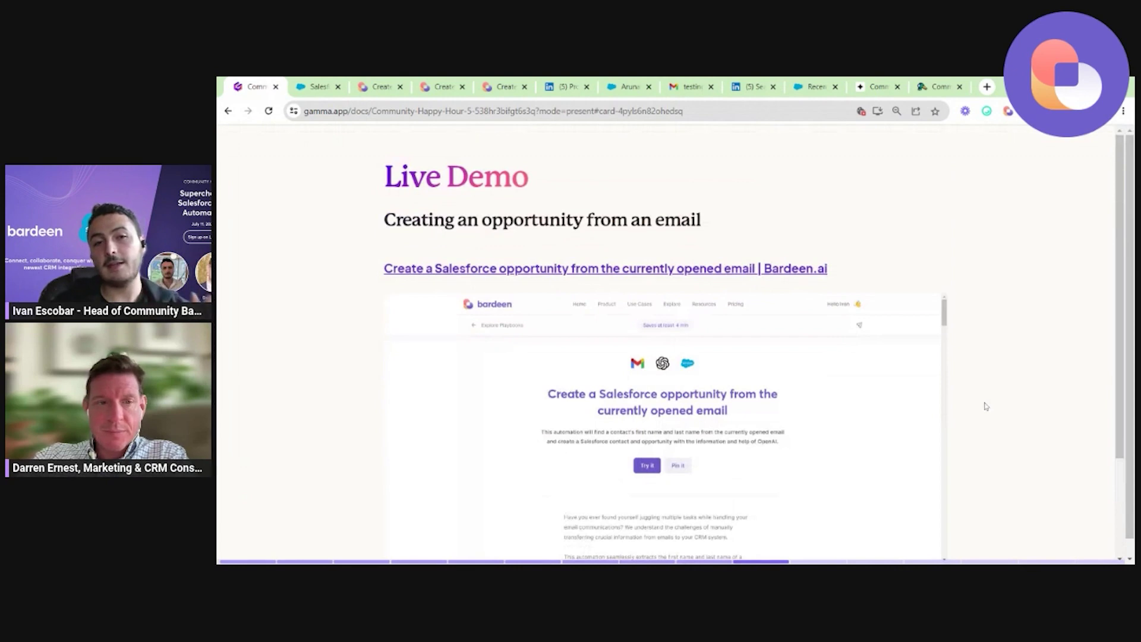
scroll(986, 407, "down", 1)
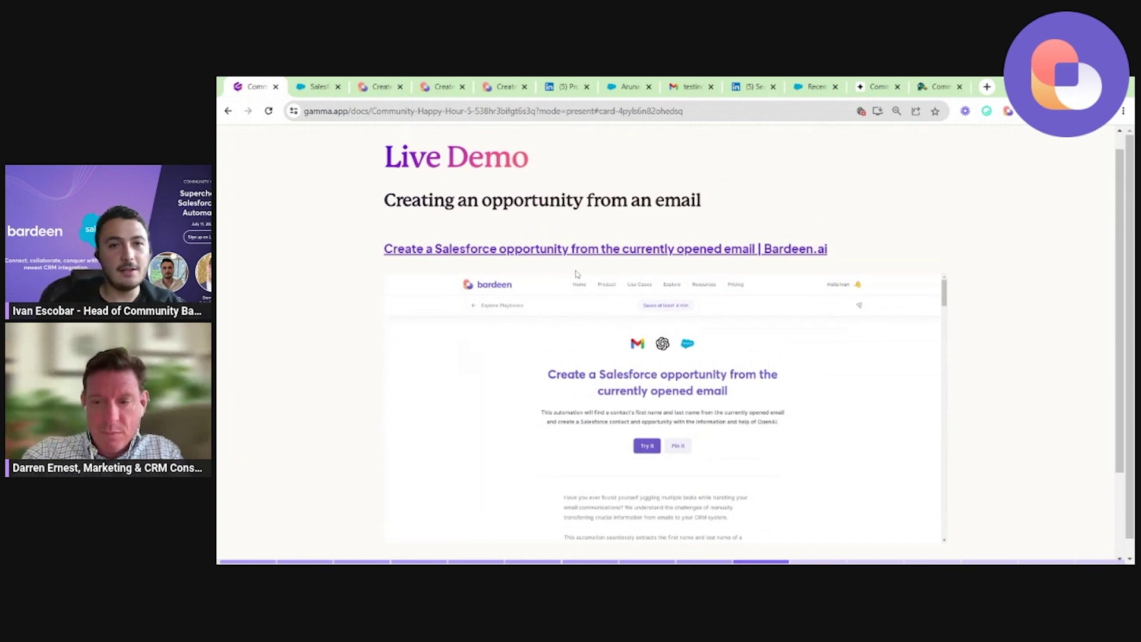
left_click(640, 84)
Zoom in on the Gmail testing email and launch Bardeen's 'Create a Salesforce opportunity' playbook.
key("ctrl+Tab")
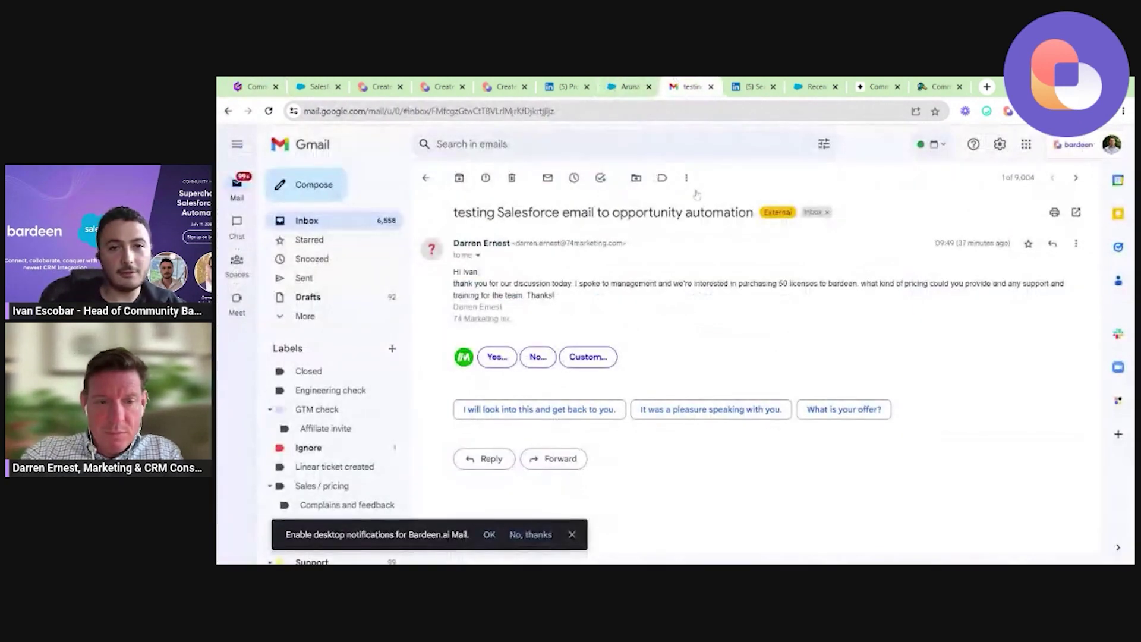
key("ctrl+plus")
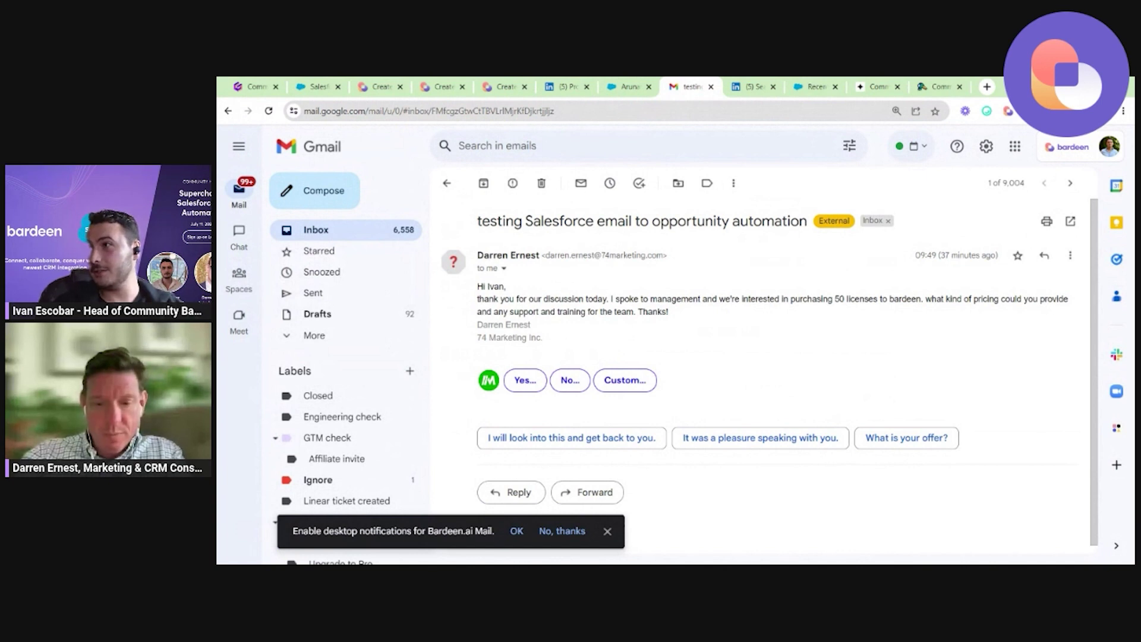
left_click(1007, 112)
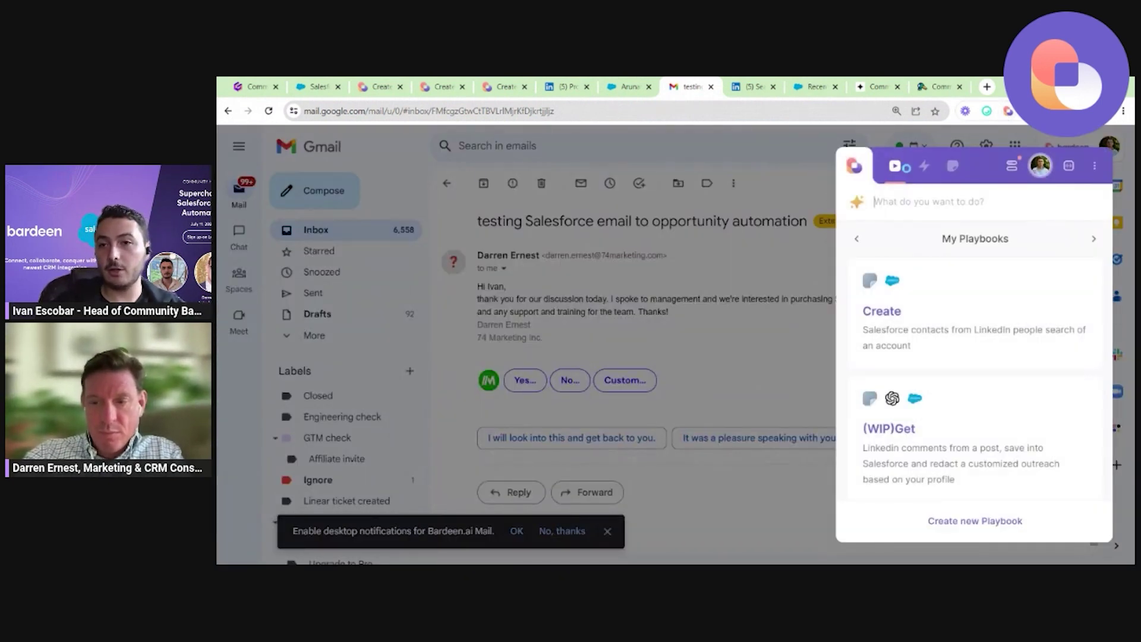
scroll(1005, 332, "down", 3)
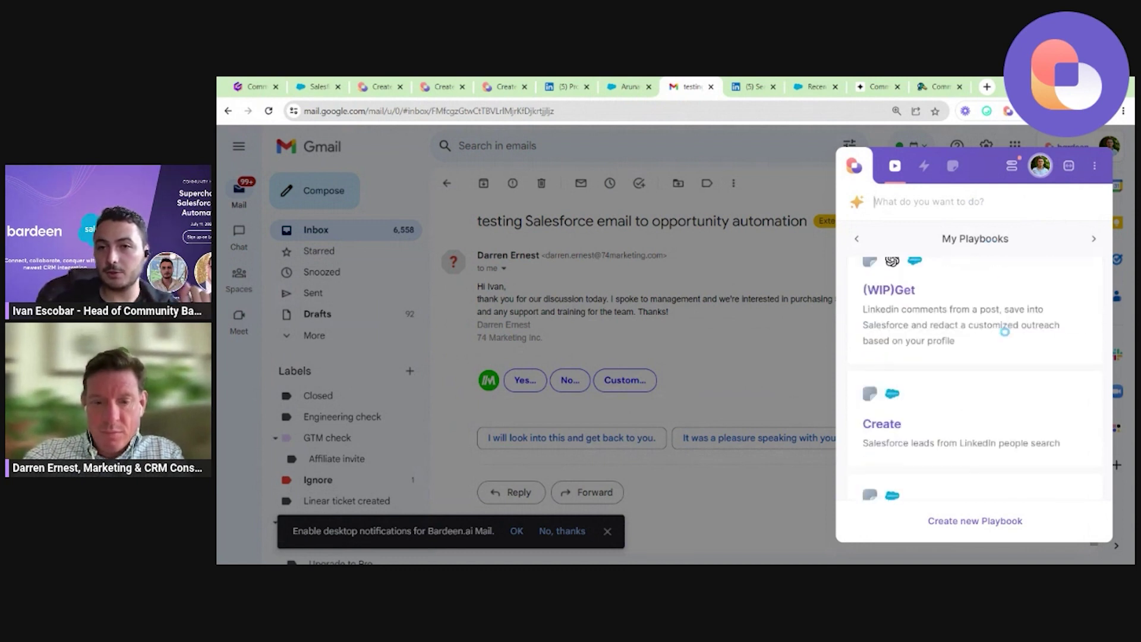
scroll(1005, 331, "down", 8)
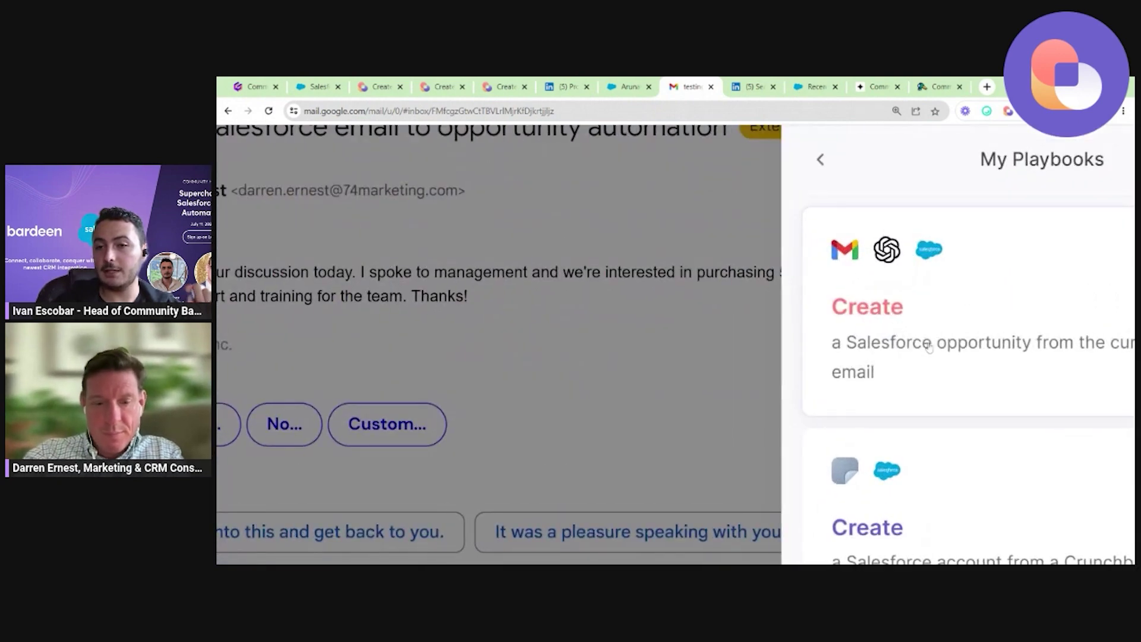
left_click(908, 323)
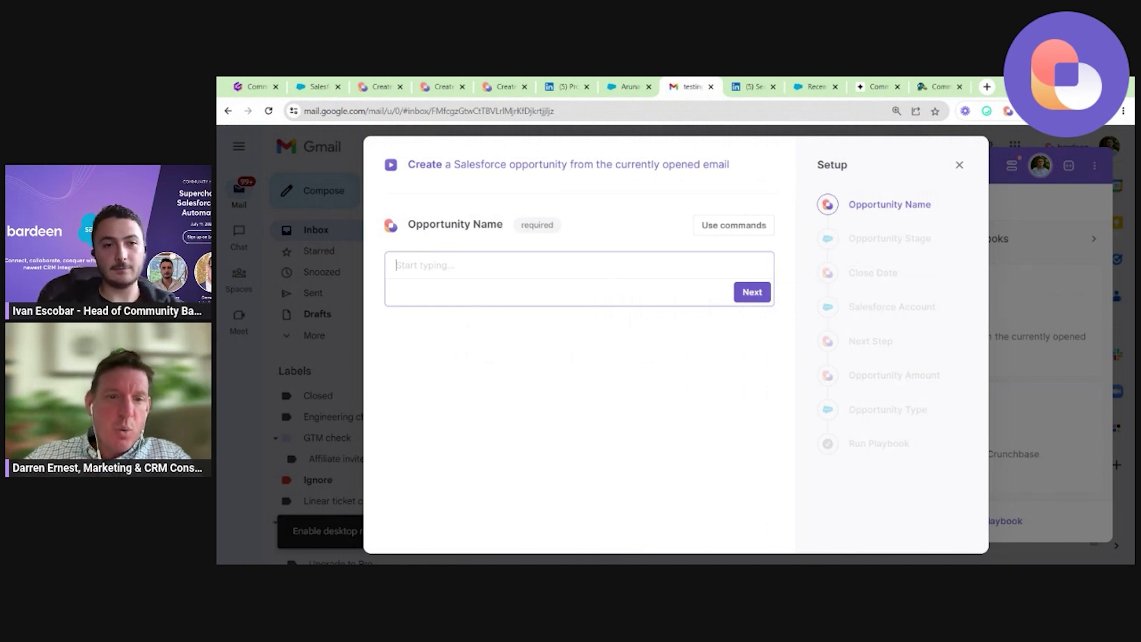
Name the opportunity with the contact's name, '50 licenses - 74Marketing -' and 10000 USD, then submit.
key("Return")
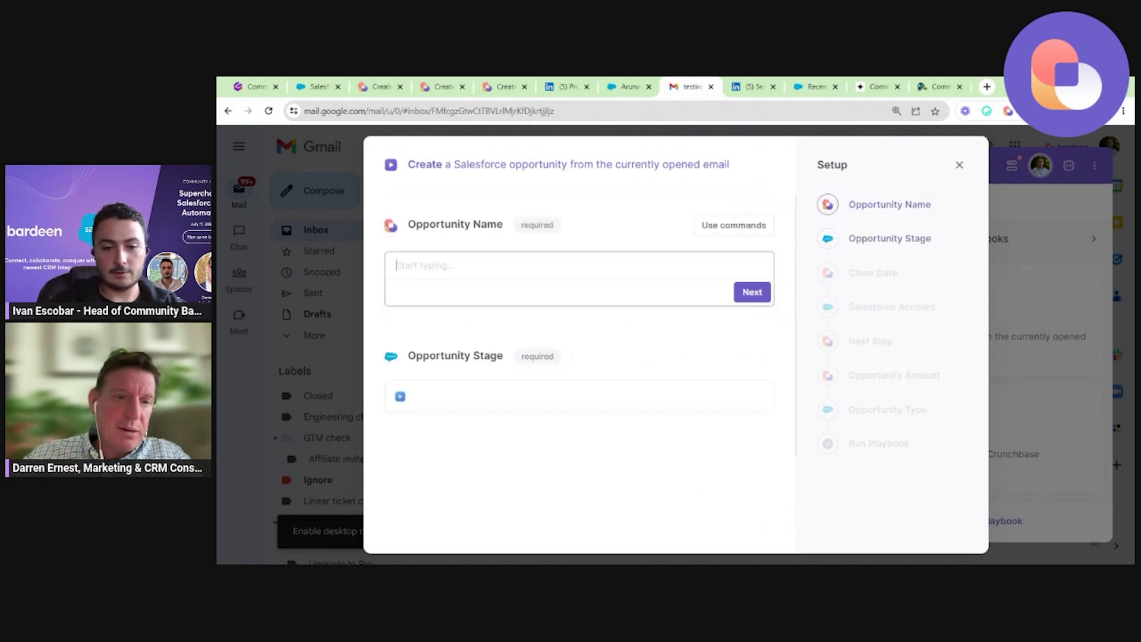
type("74Marketing")
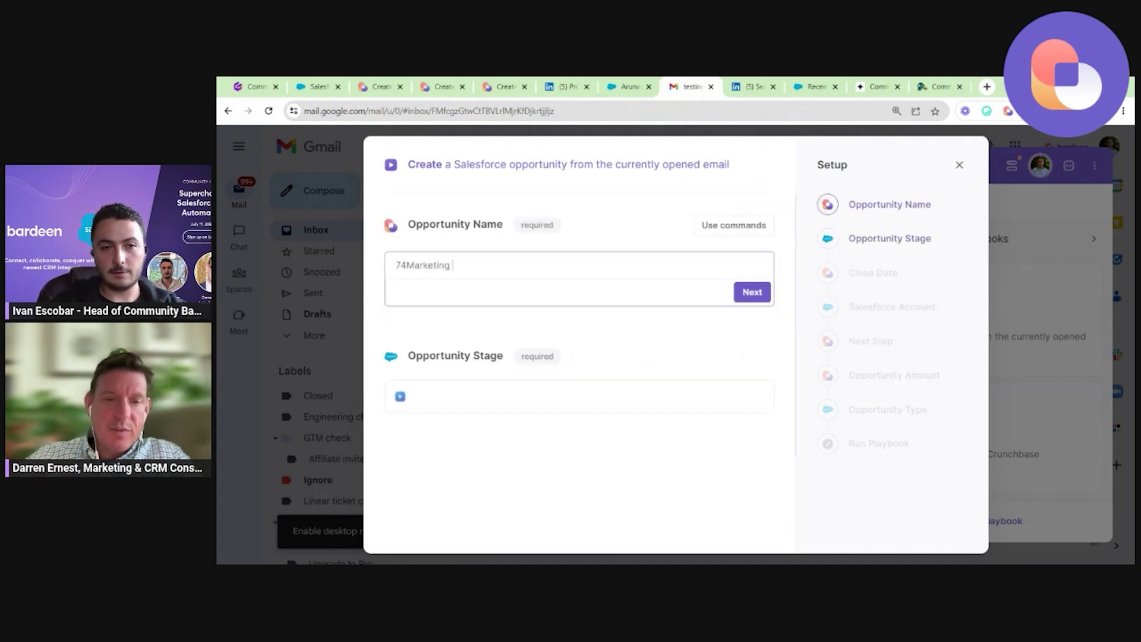
type(" -")
left_click(396, 265)
type("Darren ")
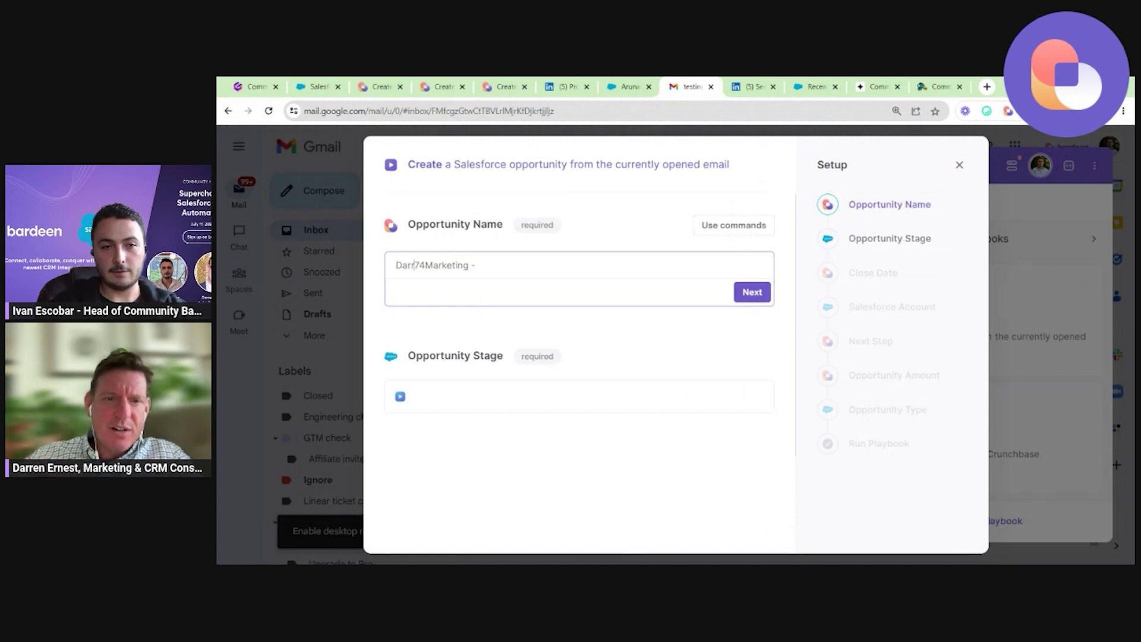
type("- 50 licenses -")
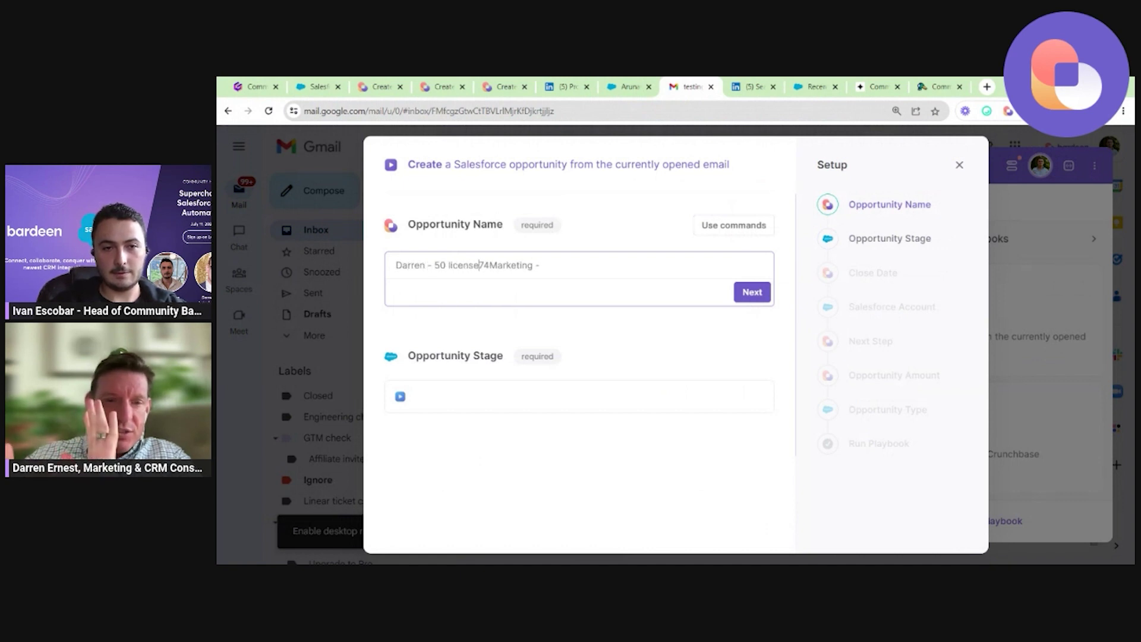
key("End")
type("10000 USD")
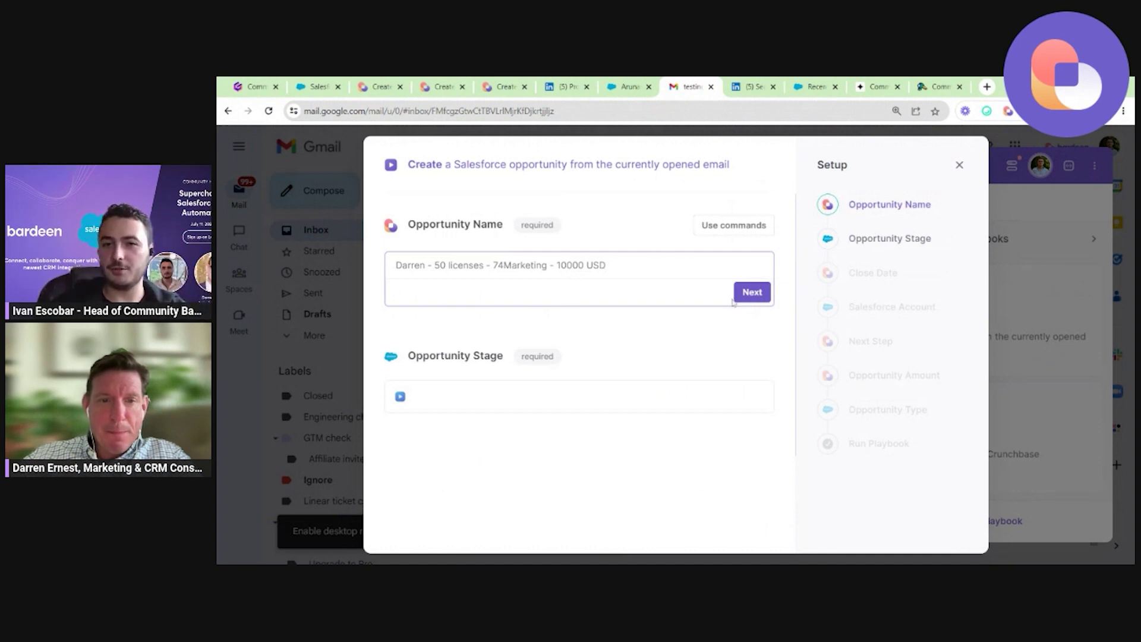
left_click(757, 301)
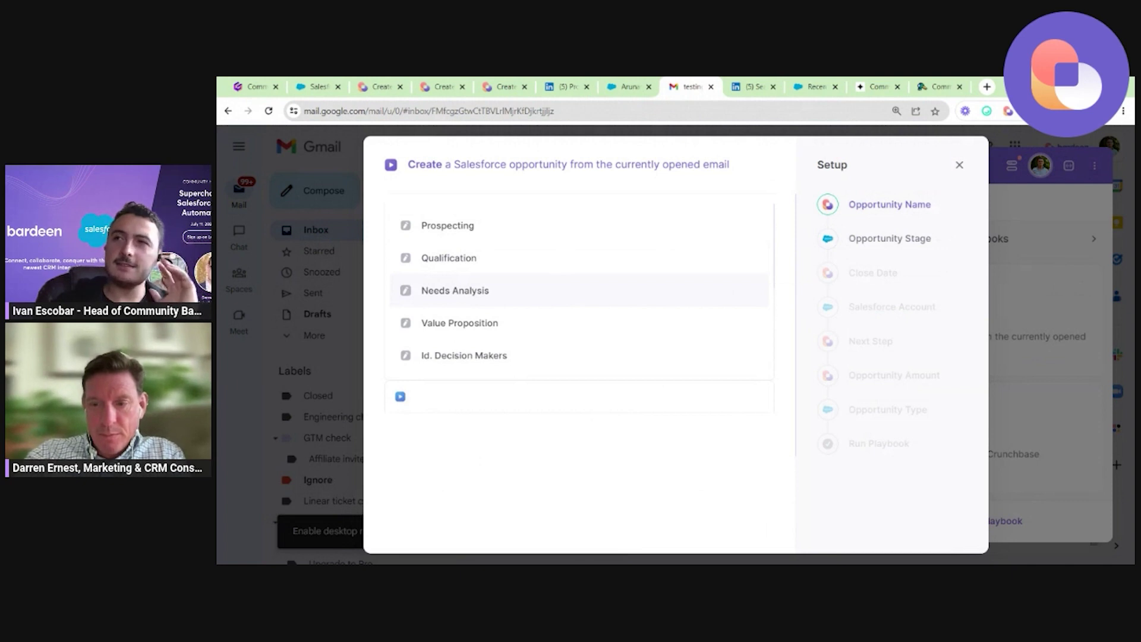
Set the opportunity stage to Needs Analysis and the close date to Next week.
left_click(559, 293)
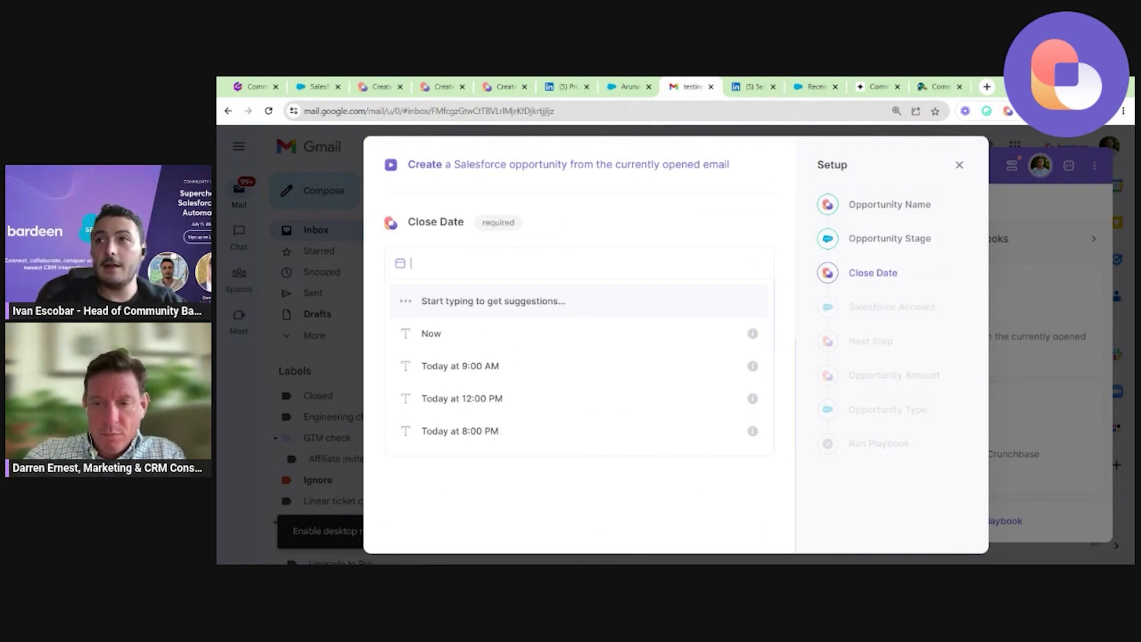
scroll(581, 248, "up", 2)
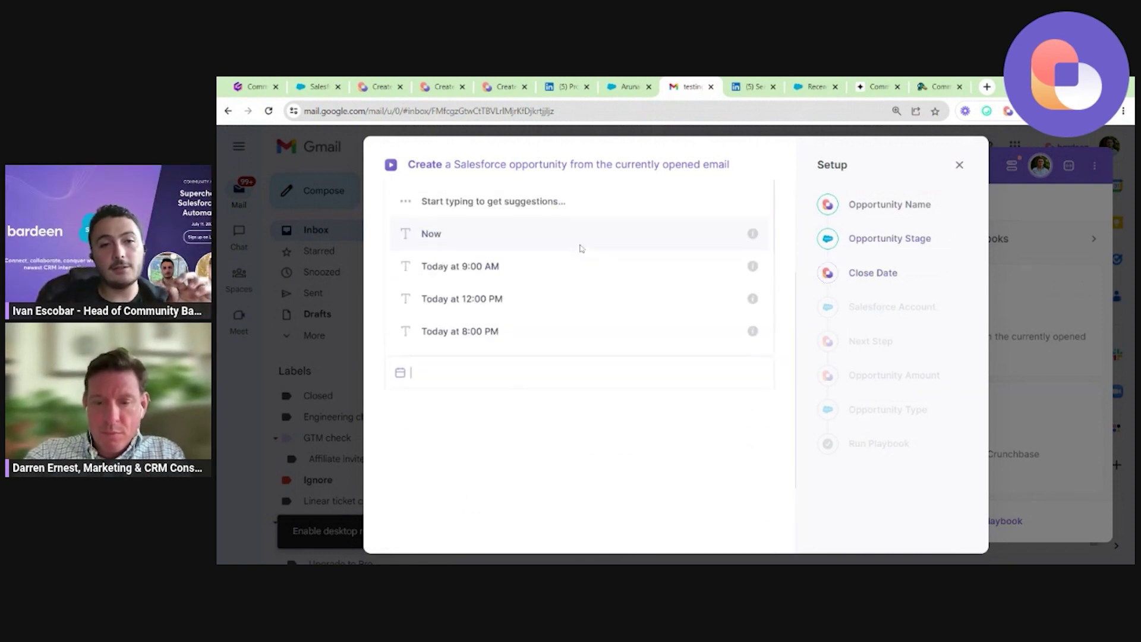
left_click(583, 416)
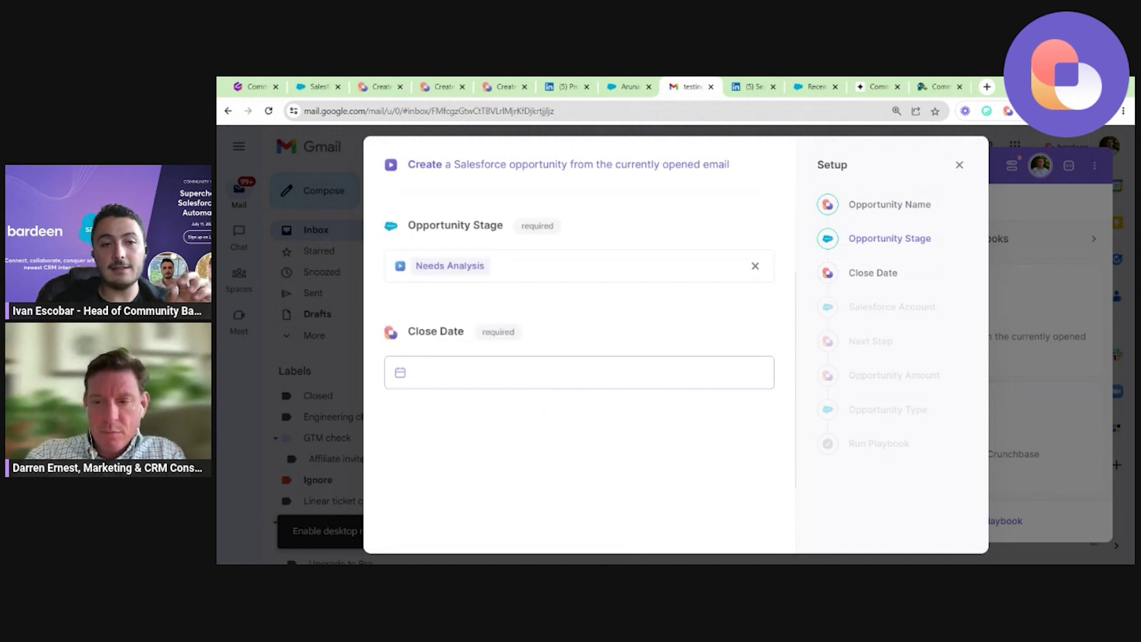
left_click(410, 372)
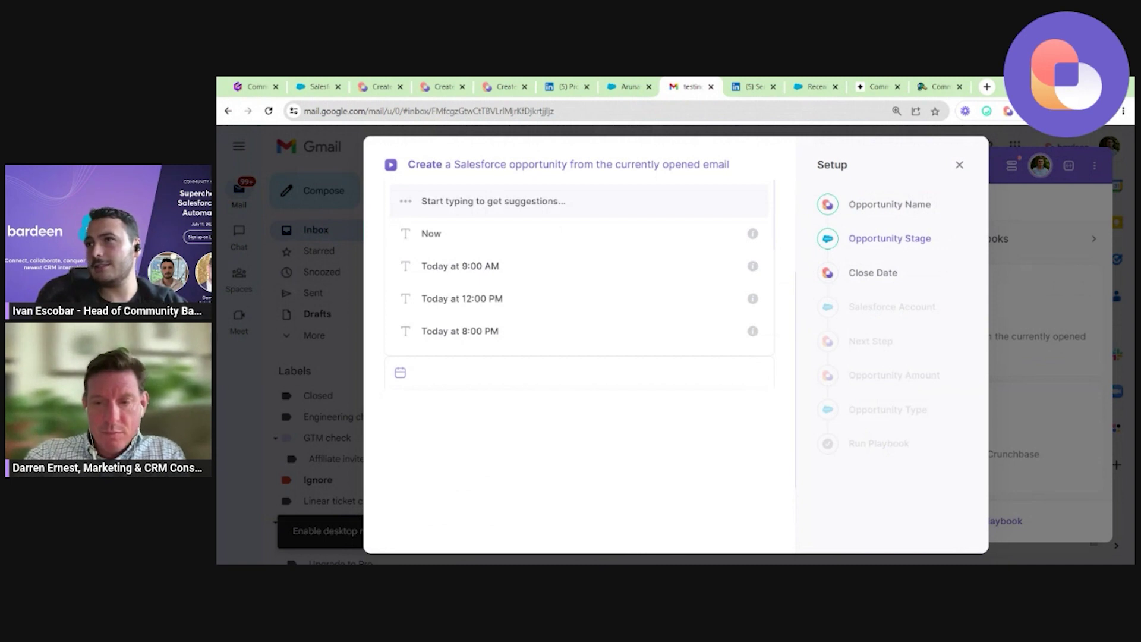
scroll(539, 410, "down", 6)
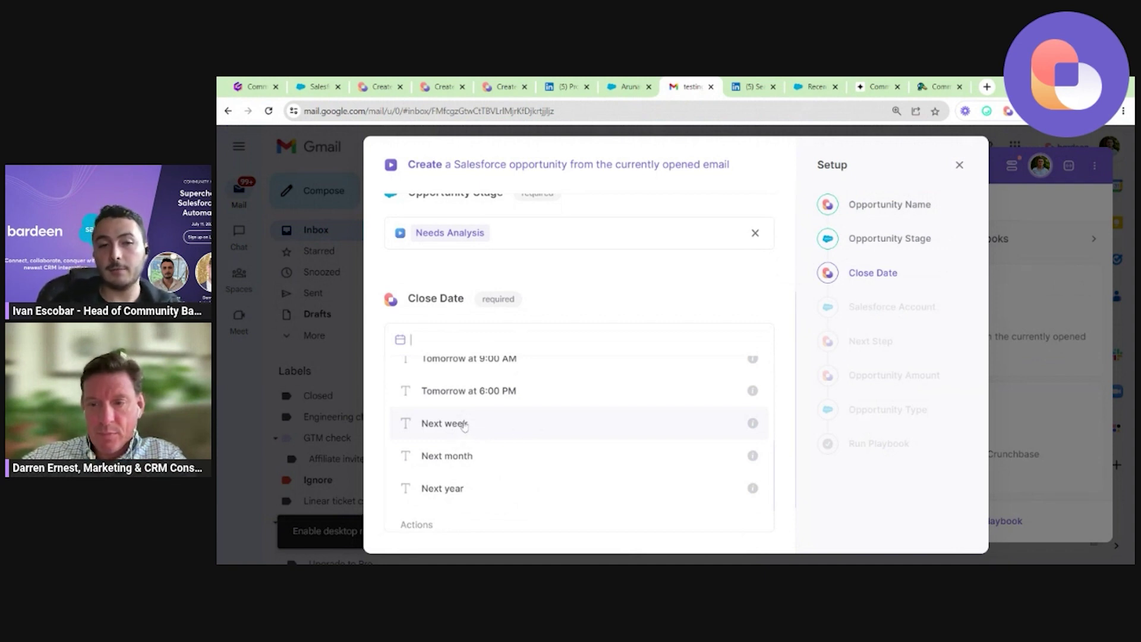
left_click(466, 427)
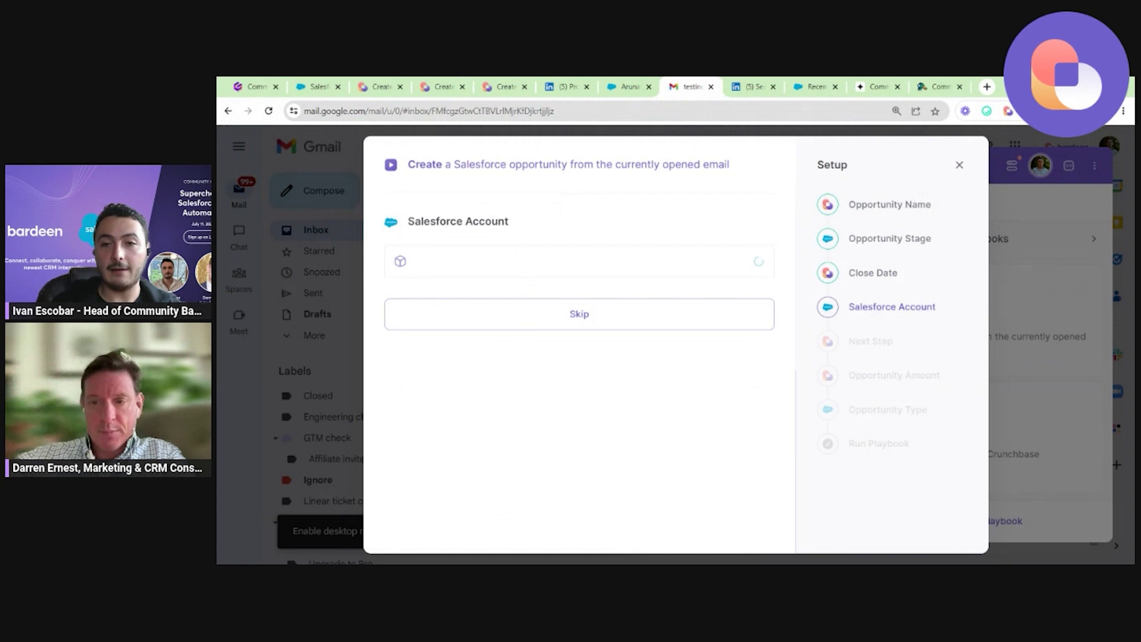
Replace the typed account name with a new Salesforce account named 74Marketing.
type("74MARKETING")
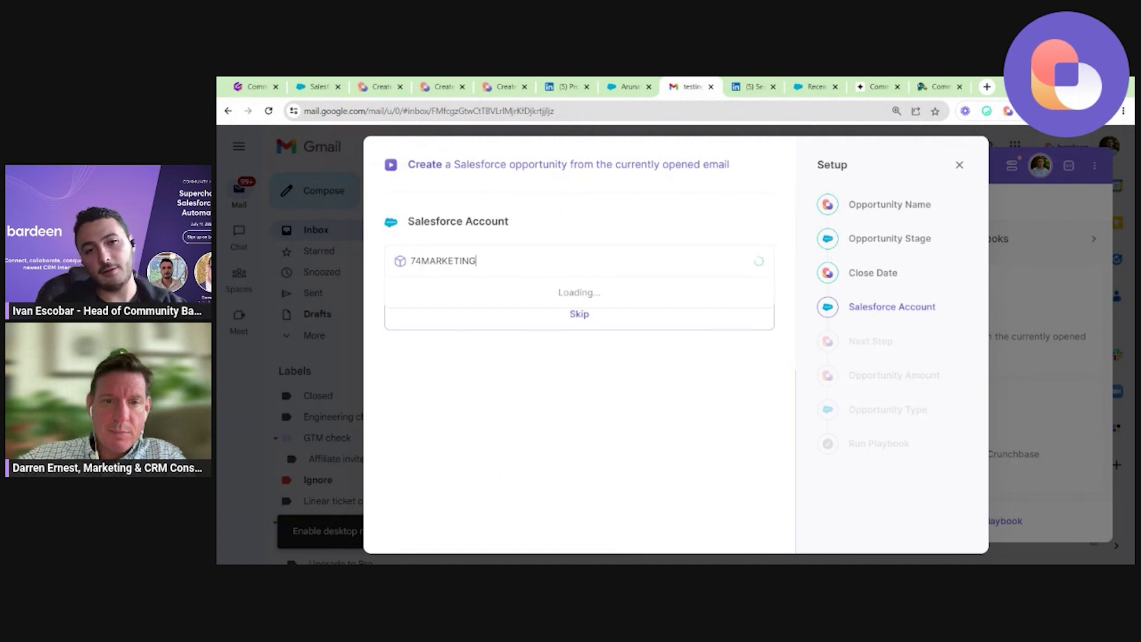
key("ctrl+a")
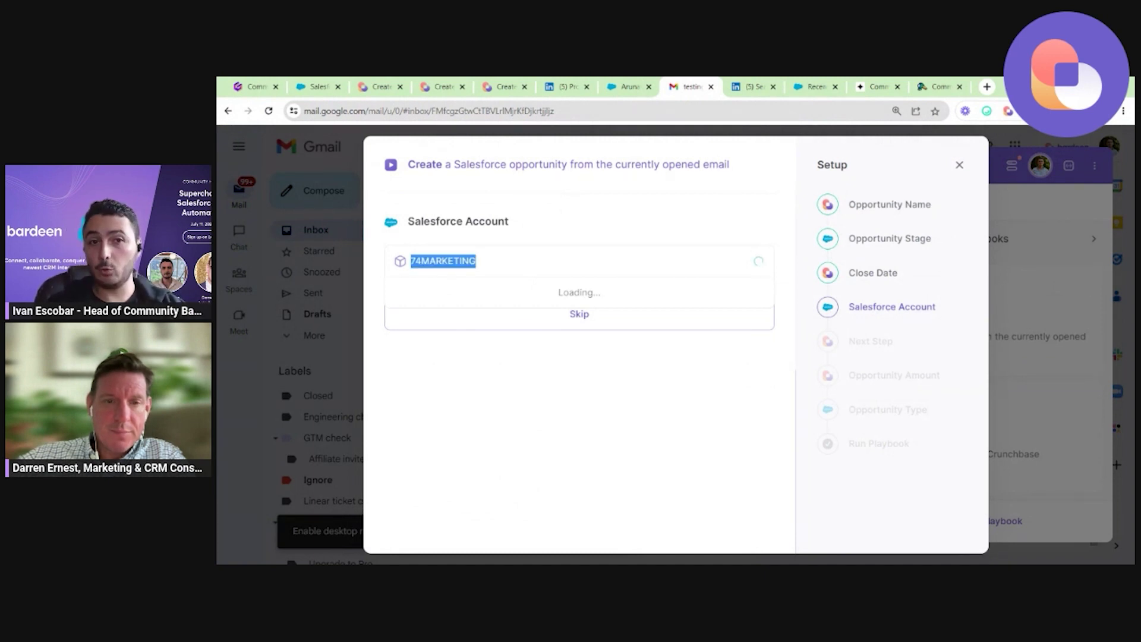
key("BackSpace")
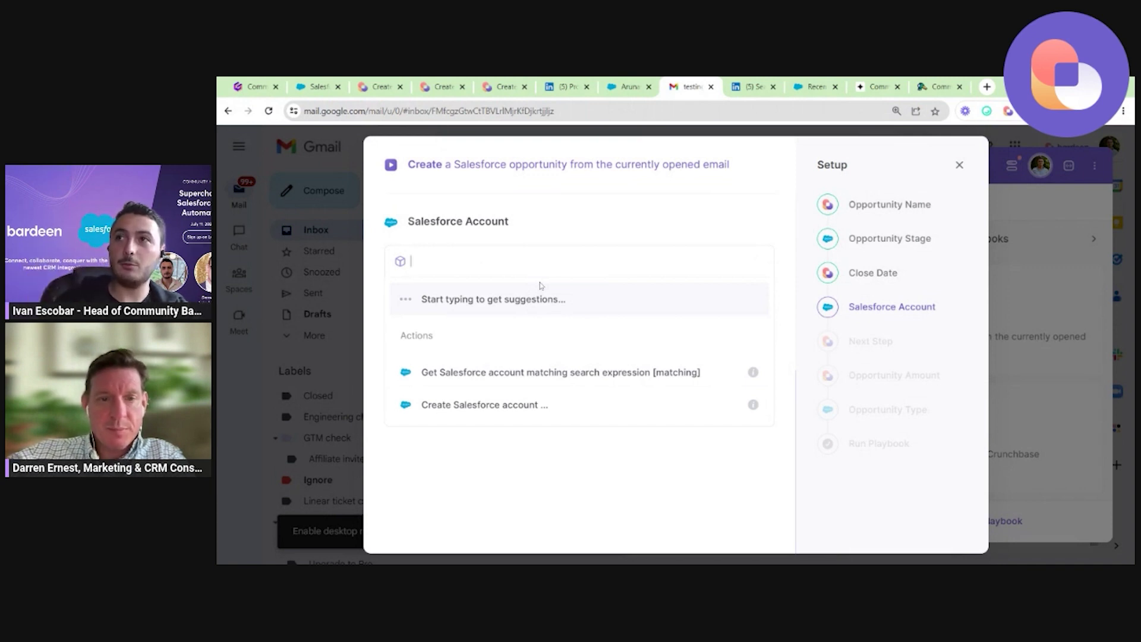
type("CREATE")
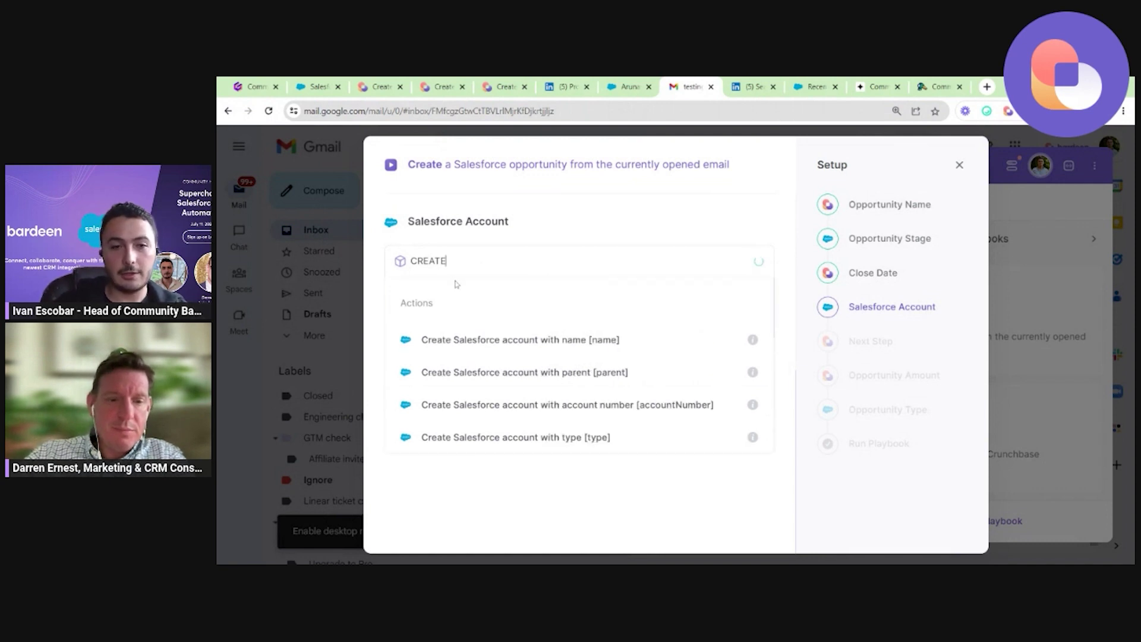
left_click(524, 342)
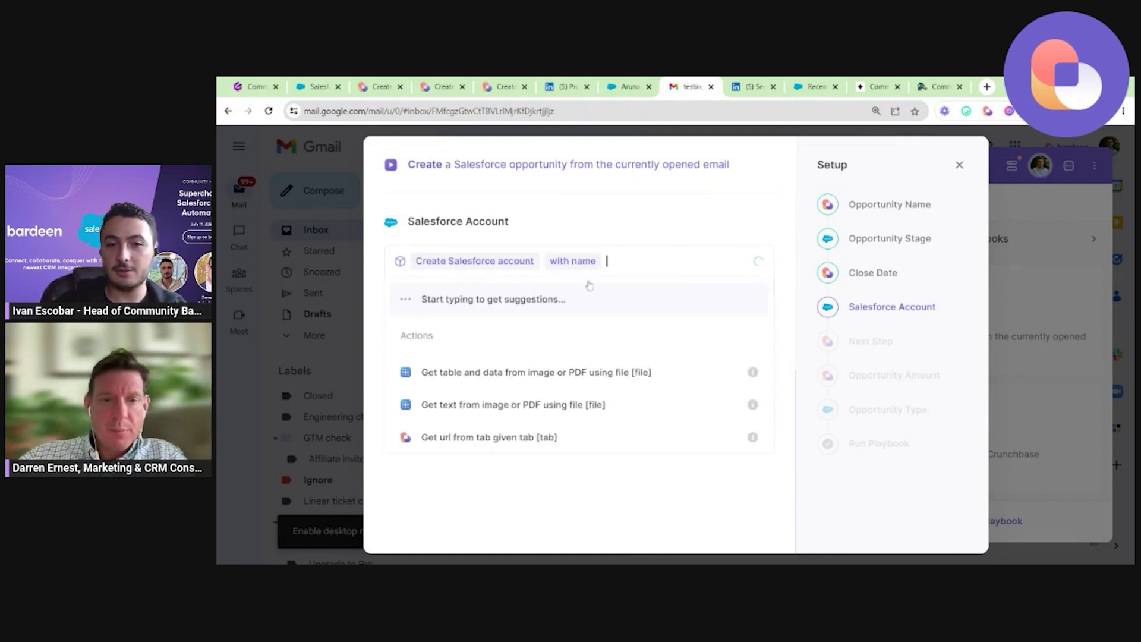
type("74Marketing")
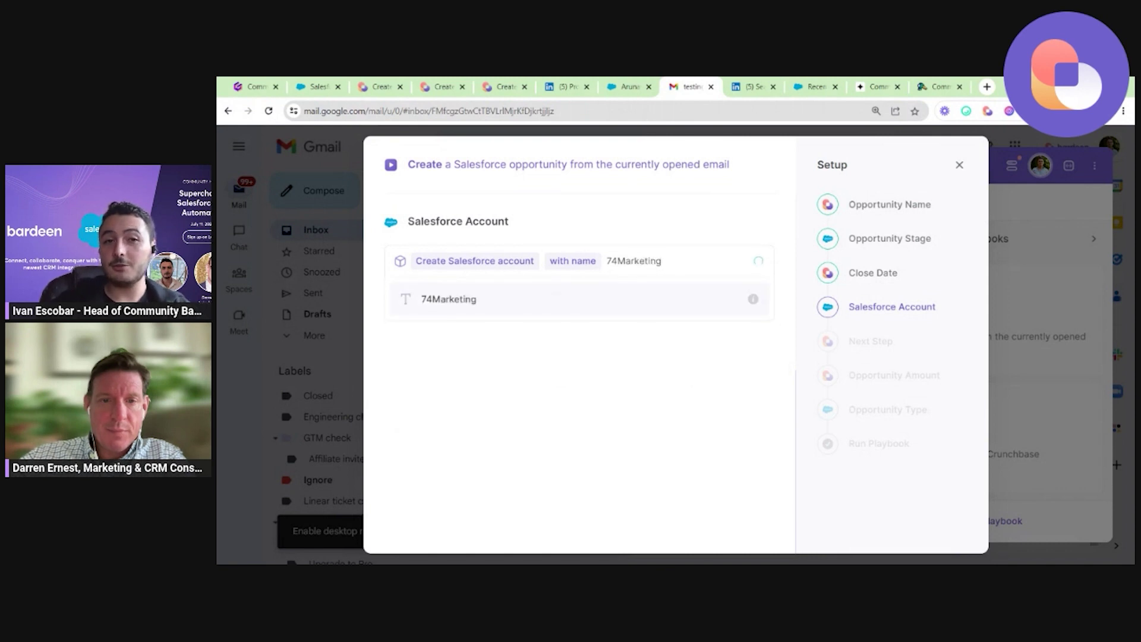
key("Return")
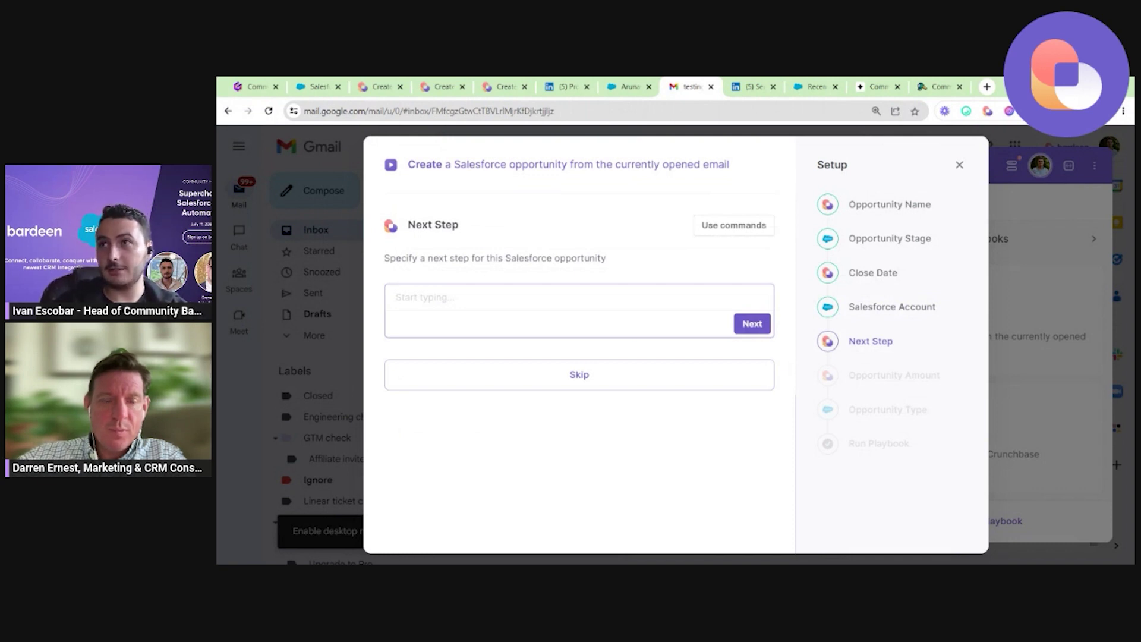
Enter the next step: have a call with the contact and evaluate the number of licenses.
scroll(625, 280, "up", 3)
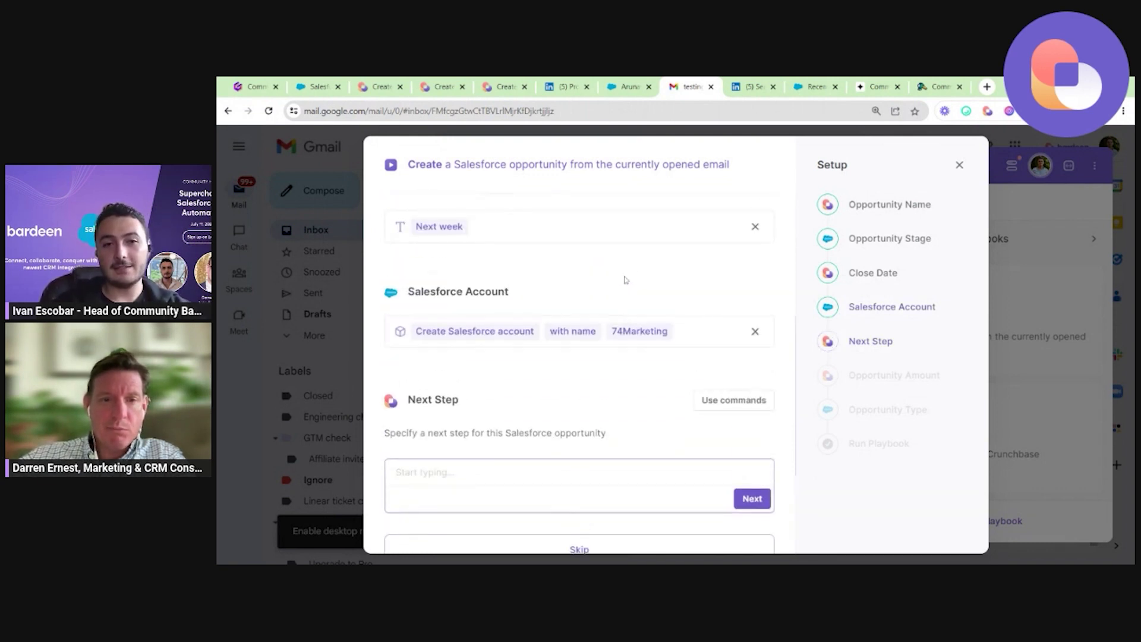
scroll(587, 317, "down", 3)
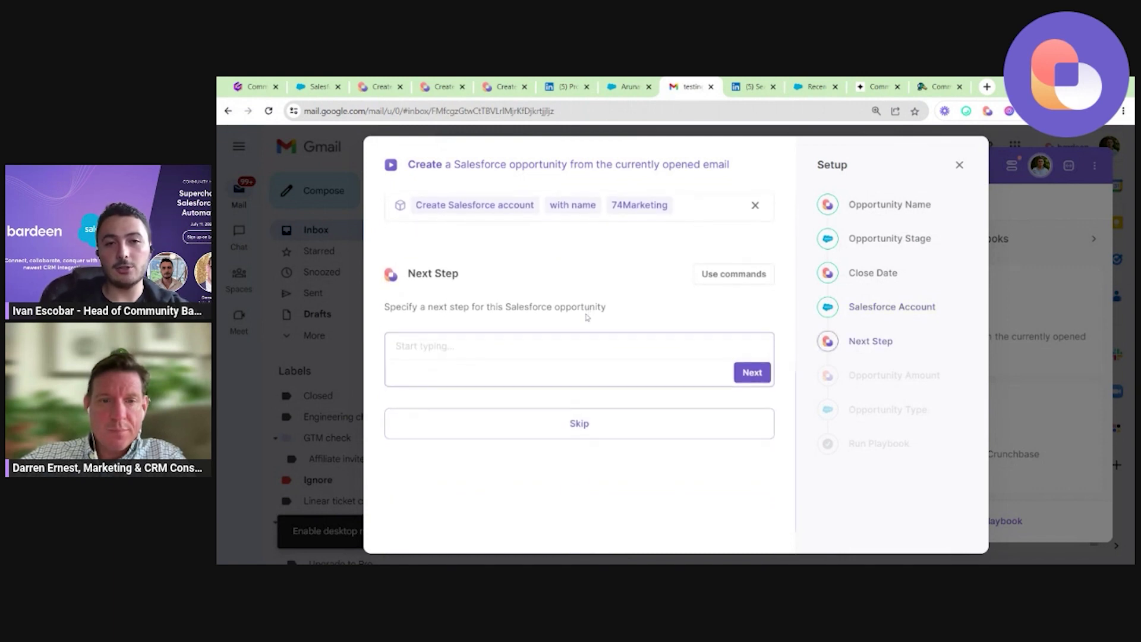
scroll(589, 318, "up", 1)
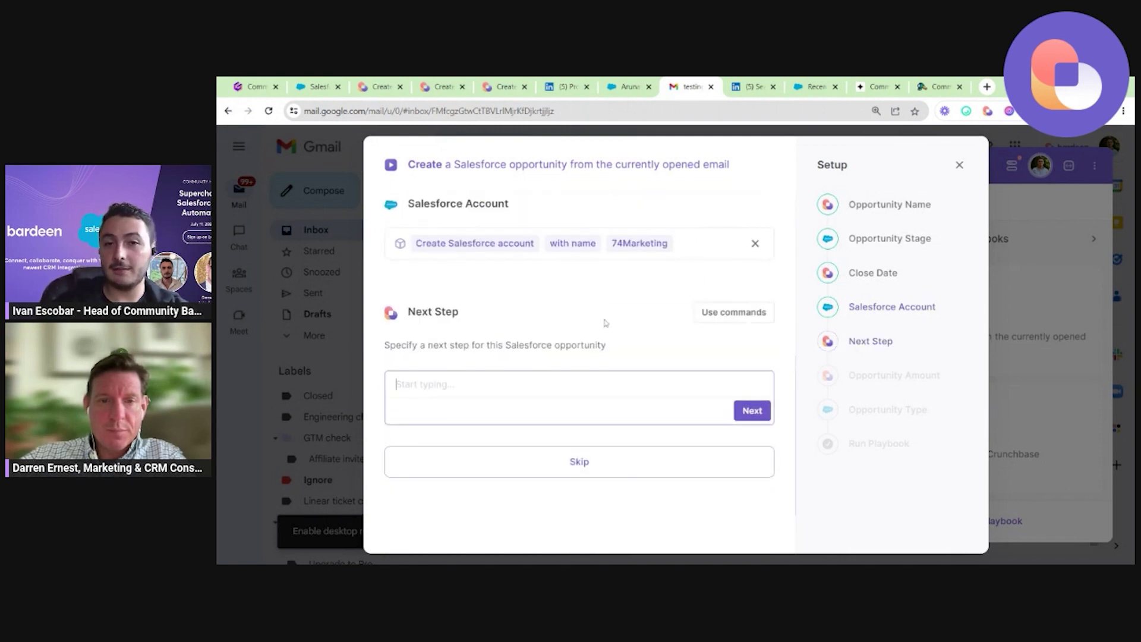
scroll(606, 323, "down", 2)
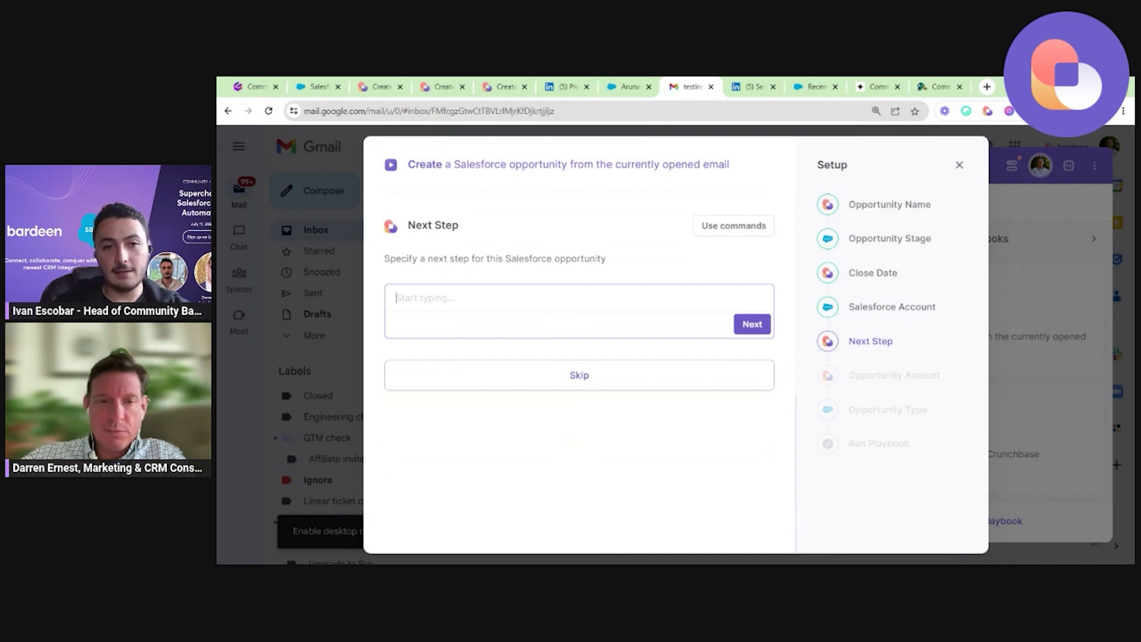
type("Have")
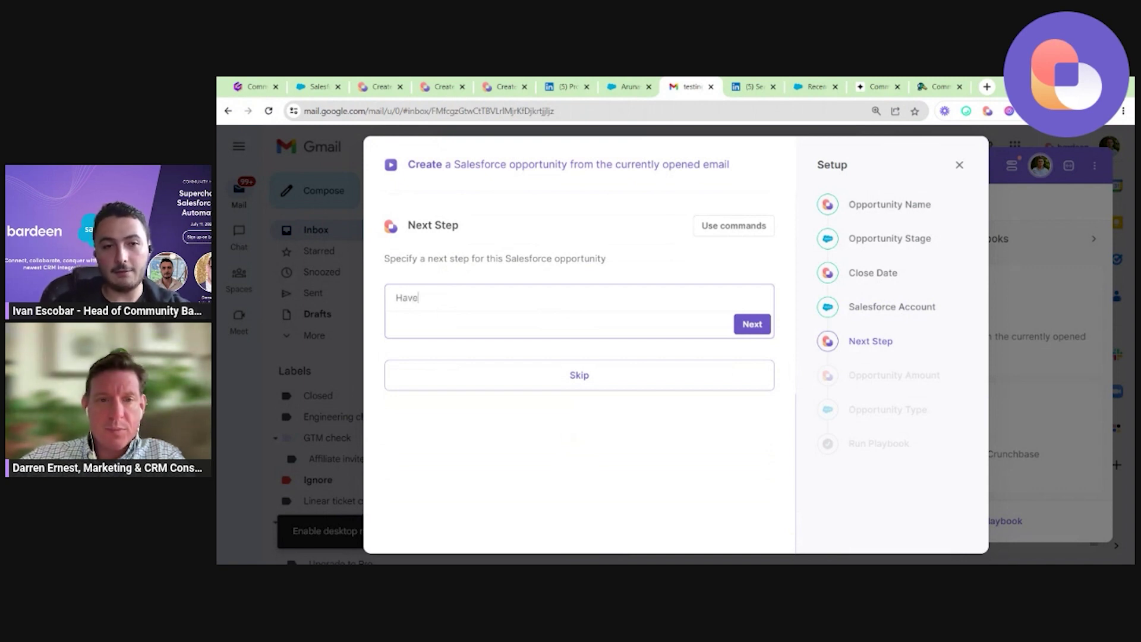
type(" a call with Darr")
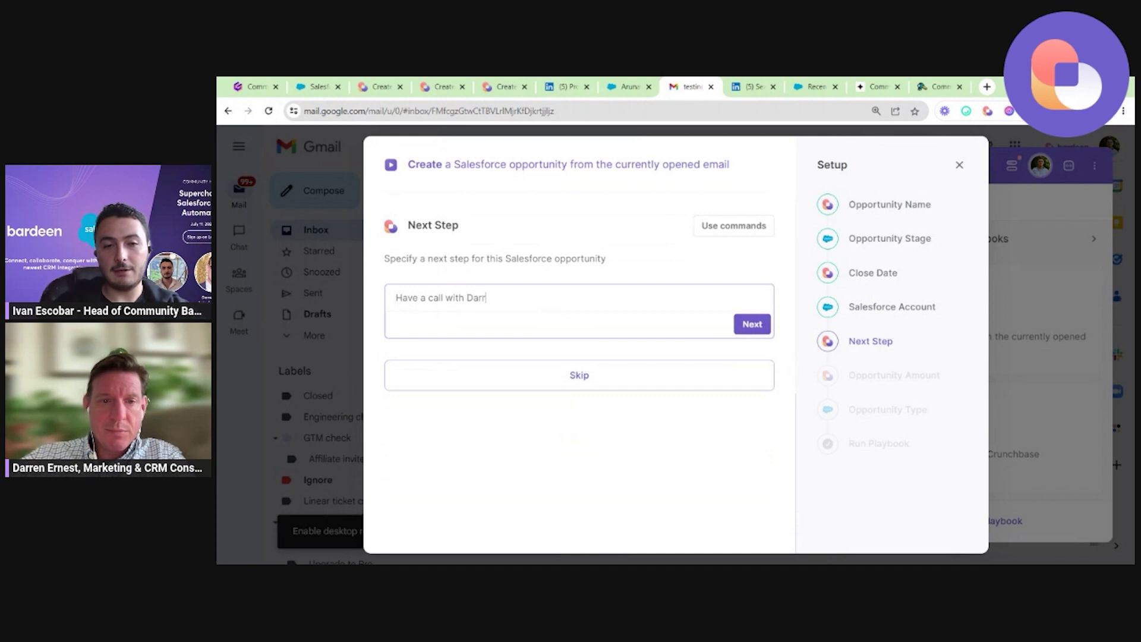
type("en. Evaluate the number of ")
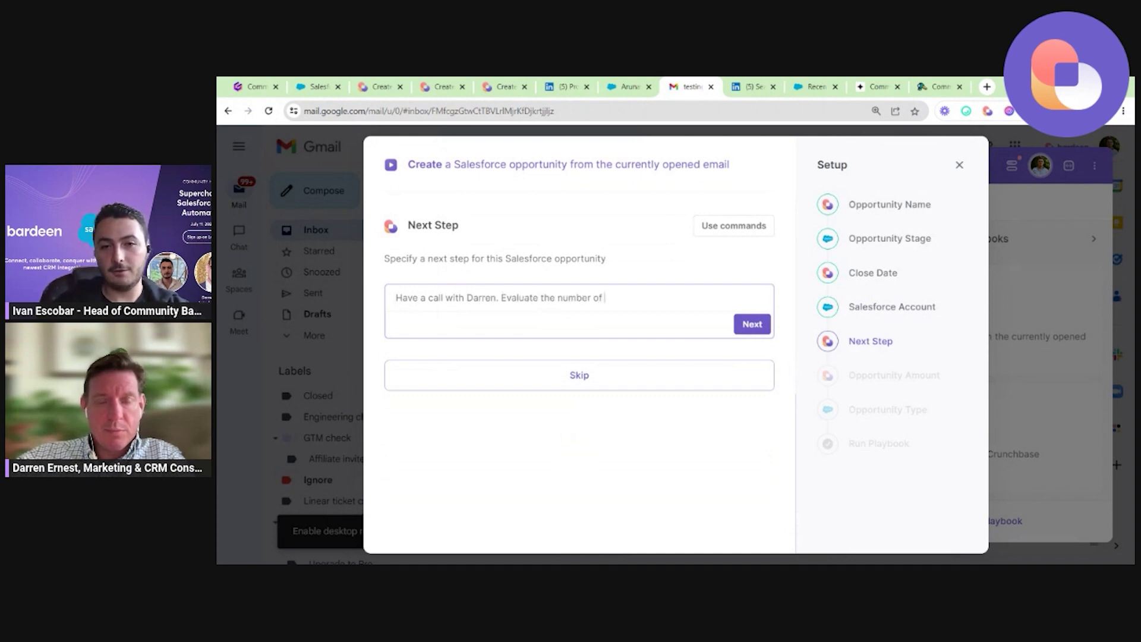
type("licenses.")
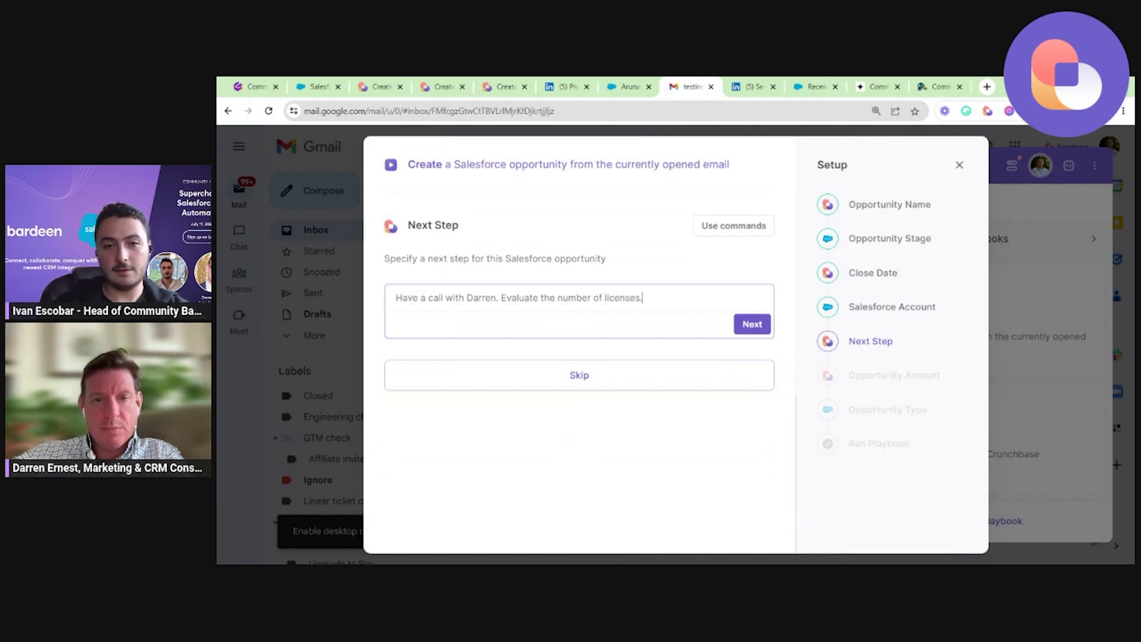
key("Return")
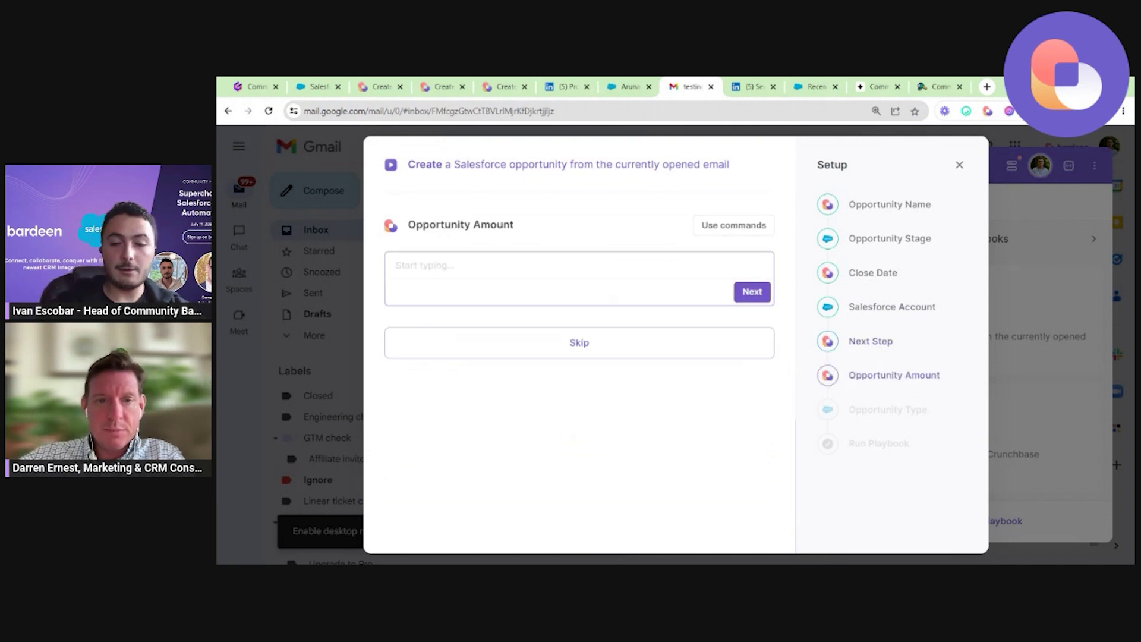
Set the Opportunity Amount to 10000.
key("Return")
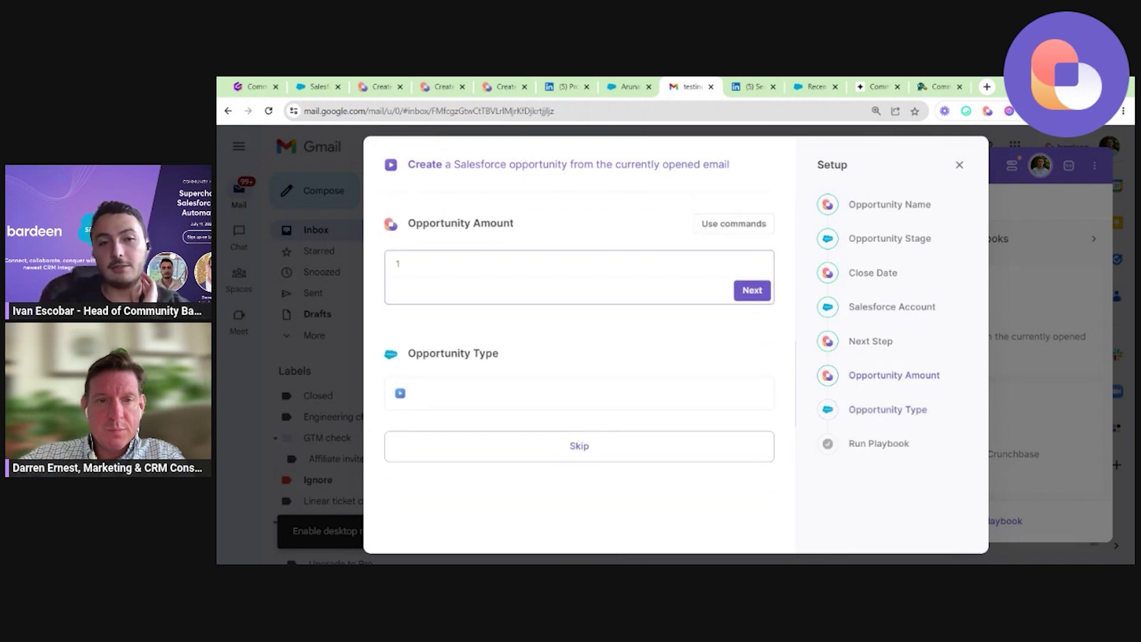
type("0000")
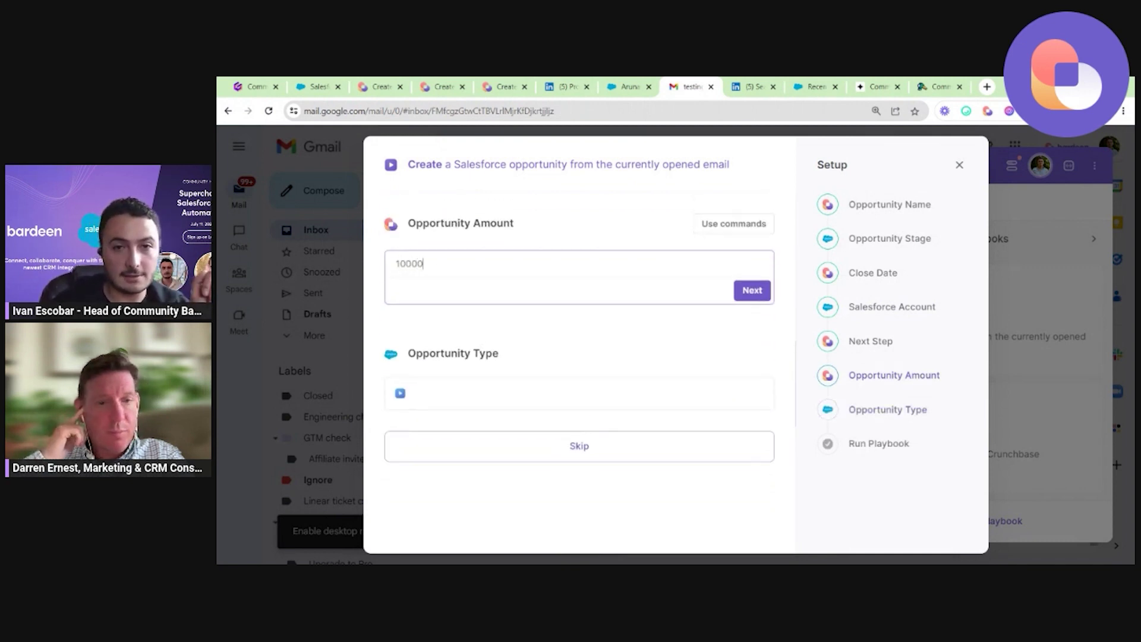
left_click(604, 378)
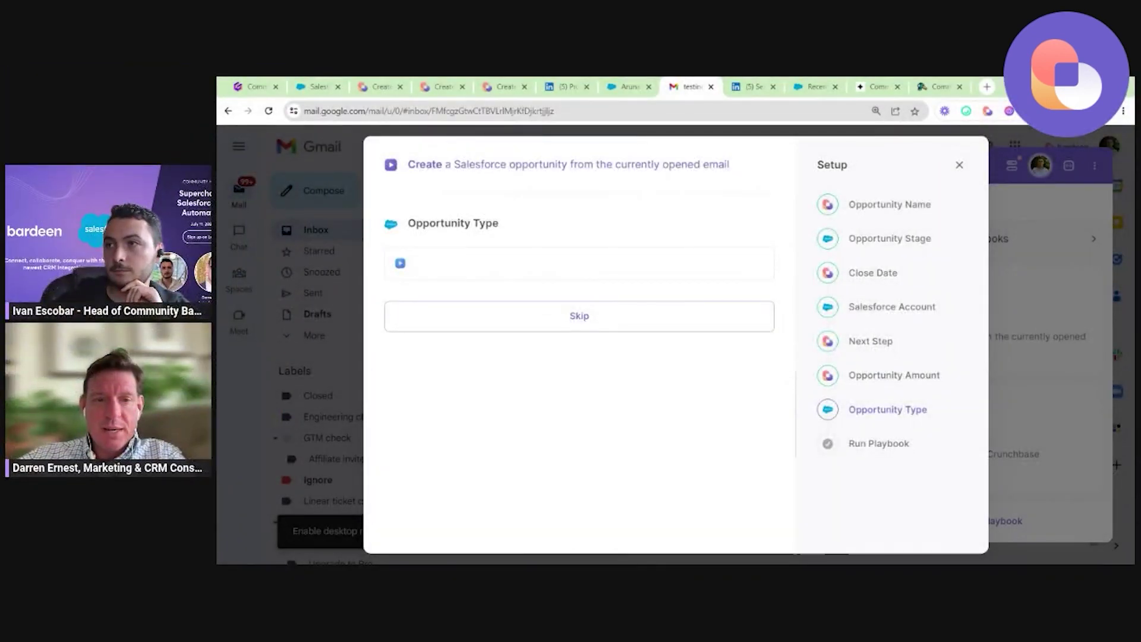
Choose New Business as the Opportunity Type.
left_click(481, 267)
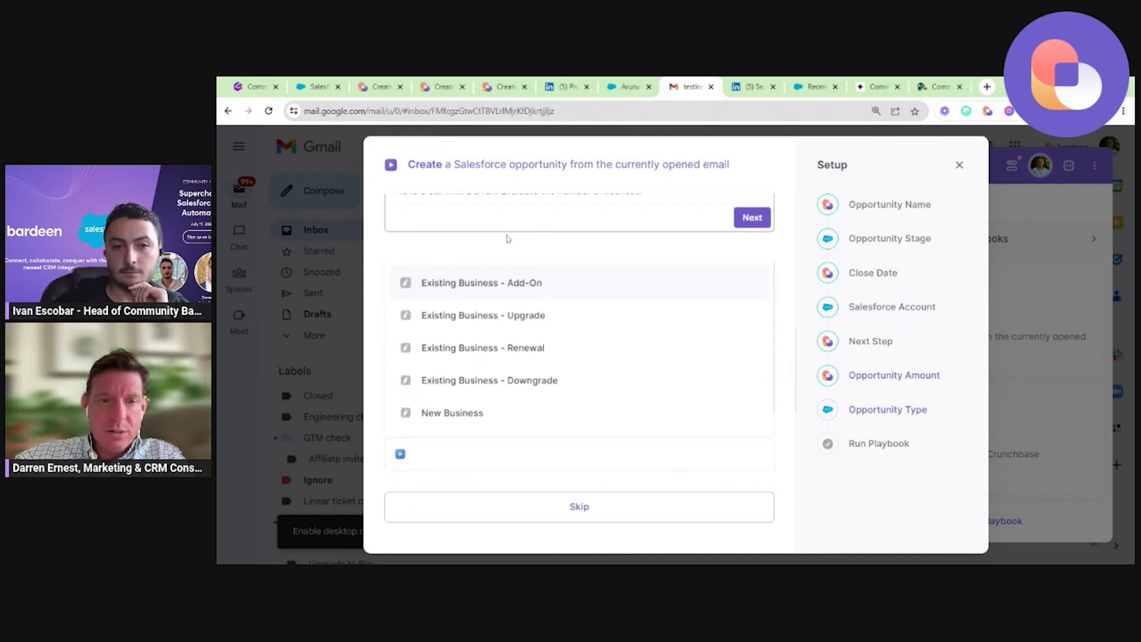
left_click(767, 246)
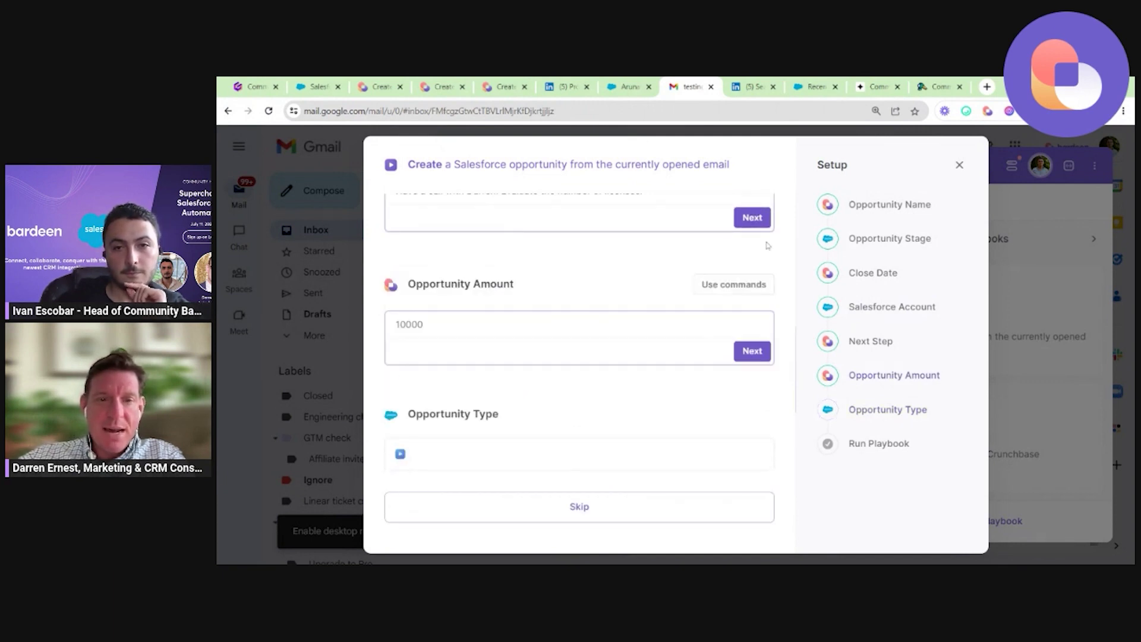
scroll(410, 357, "up", 3)
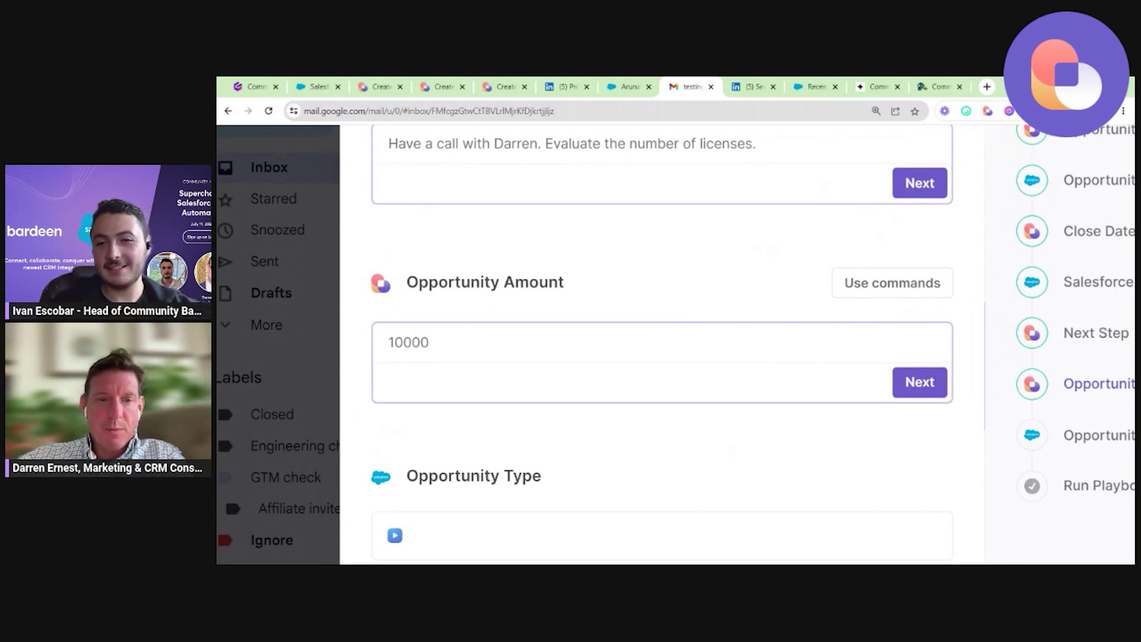
scroll(411, 356, "down", 5)
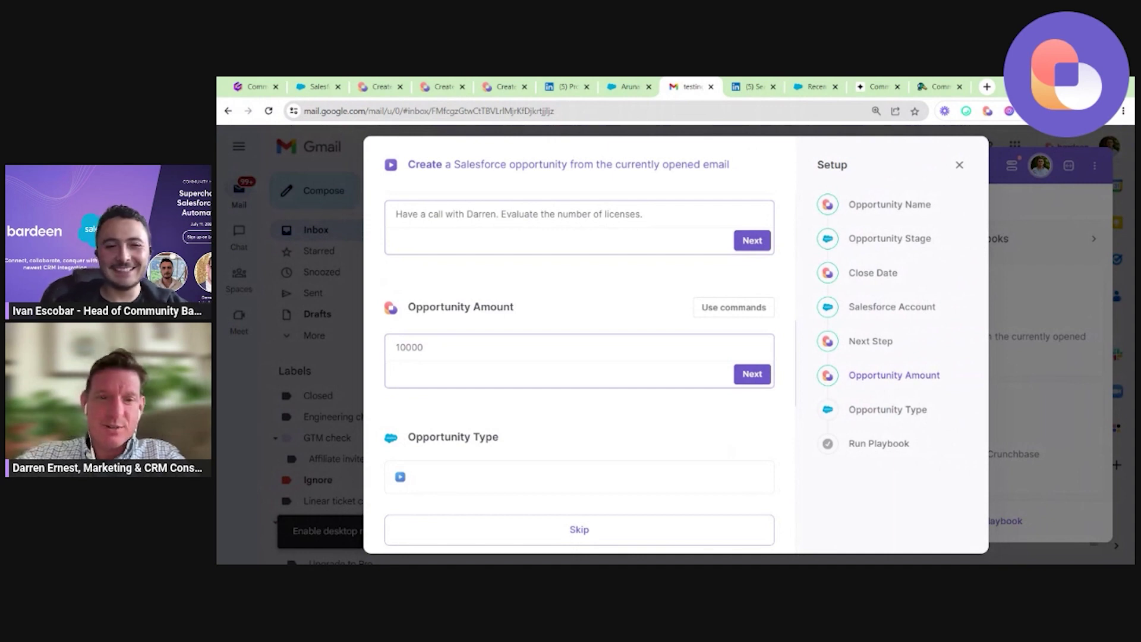
scroll(468, 368, "down", 2)
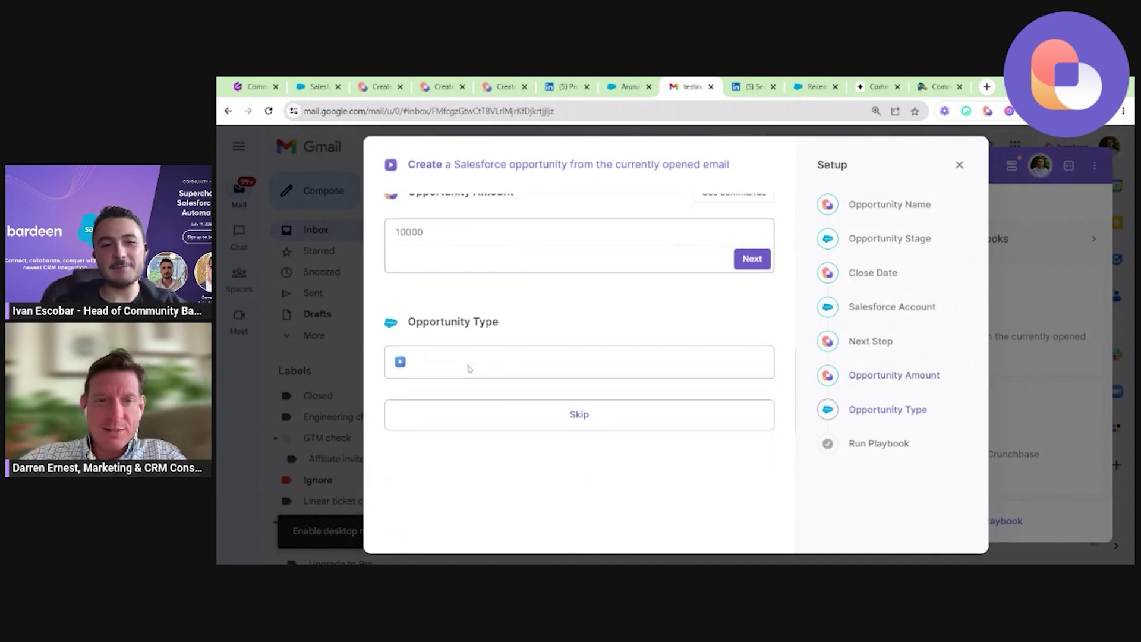
left_click(469, 367)
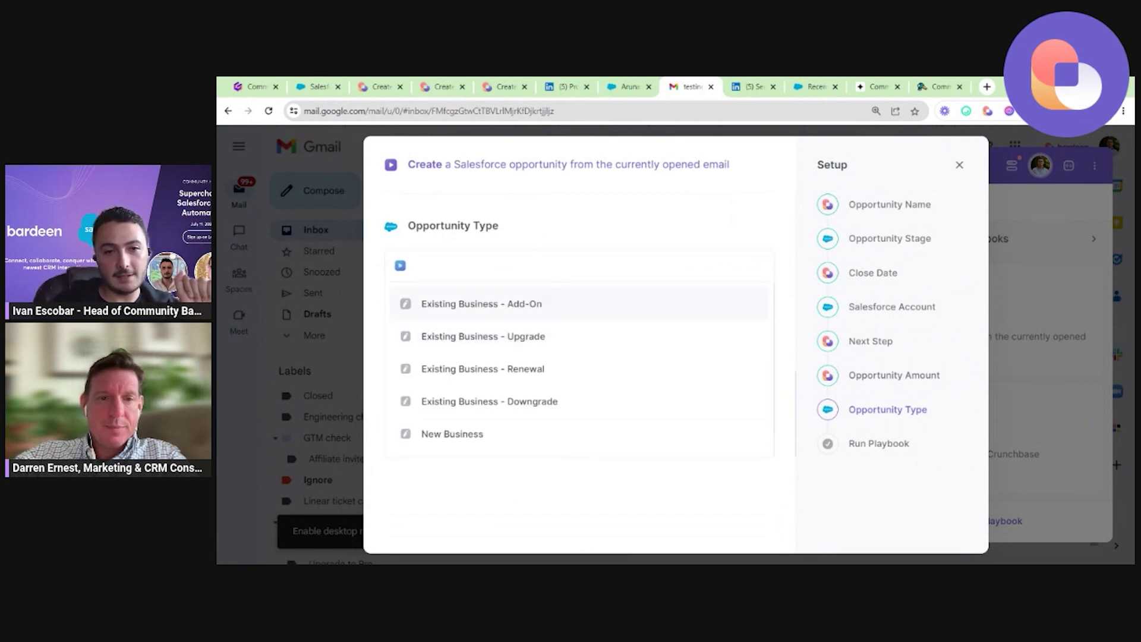
left_click(494, 430)
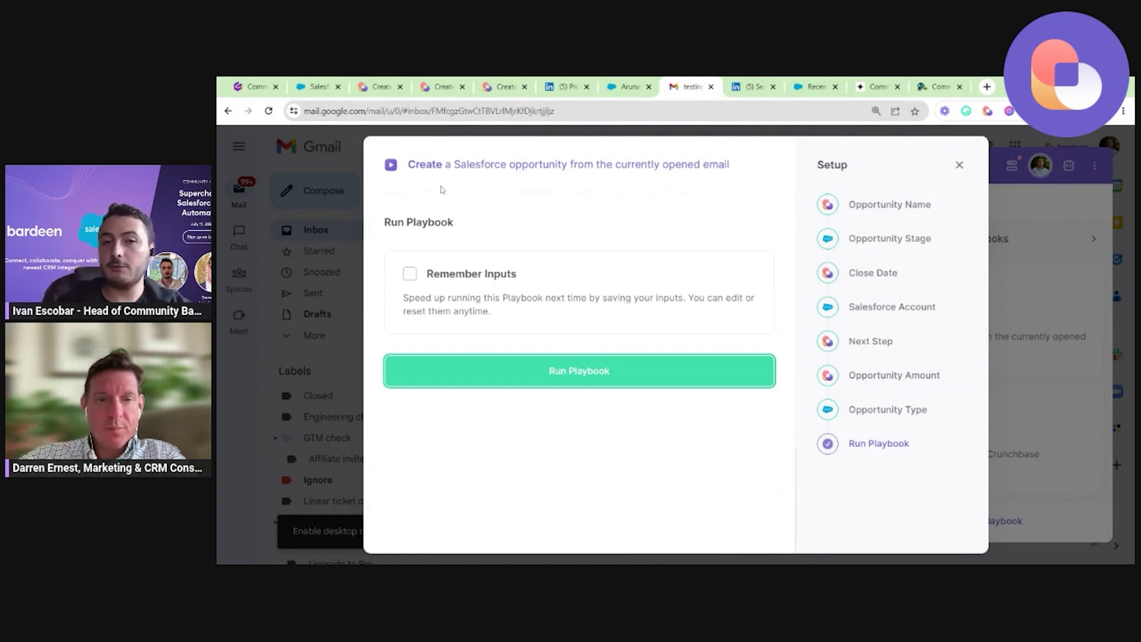
Run the playbook and expand the resulting 10000 USD Salesforce opportunity card.
left_click(558, 372)
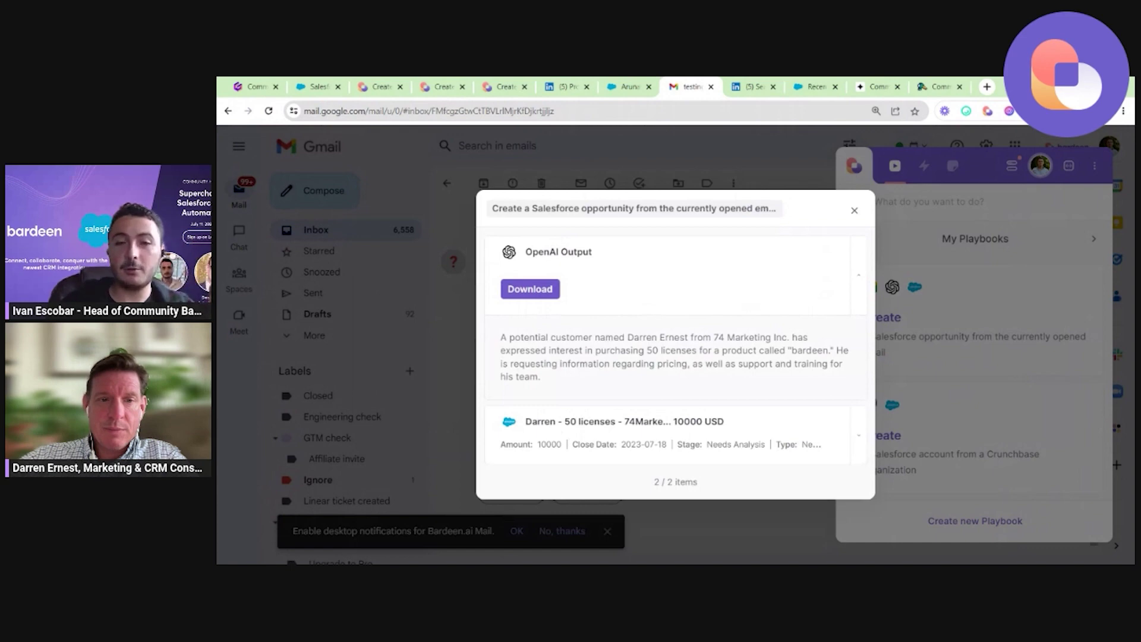
key("ctrl+plus")
key("ctrl+plus")
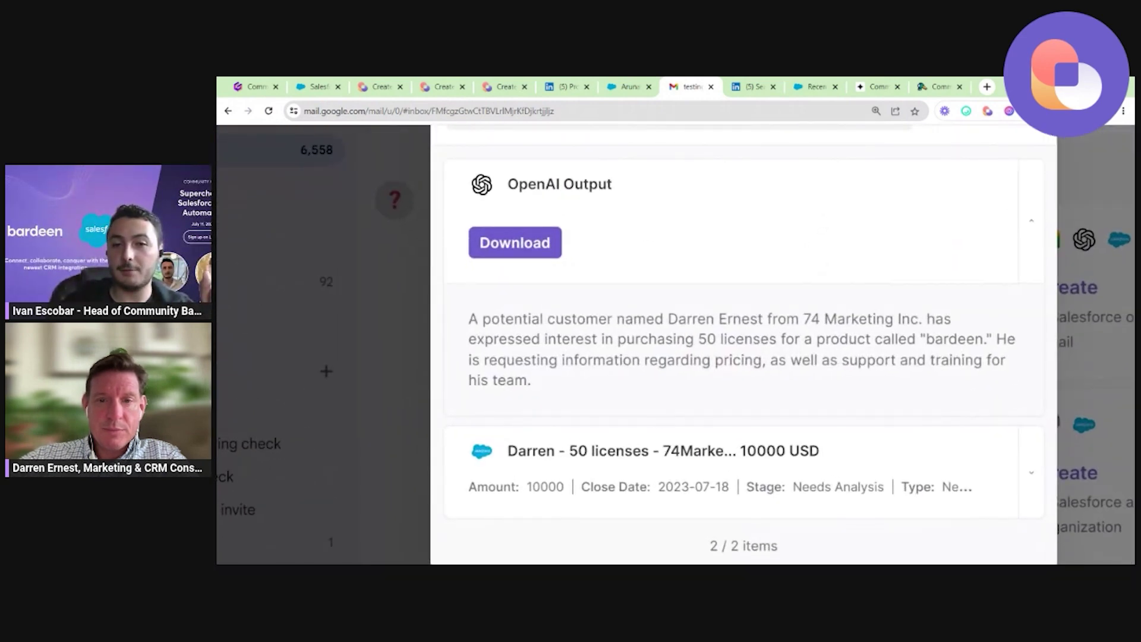
key("ctrl+plus")
key("ctrl+plus")
key("ctrl+plus")
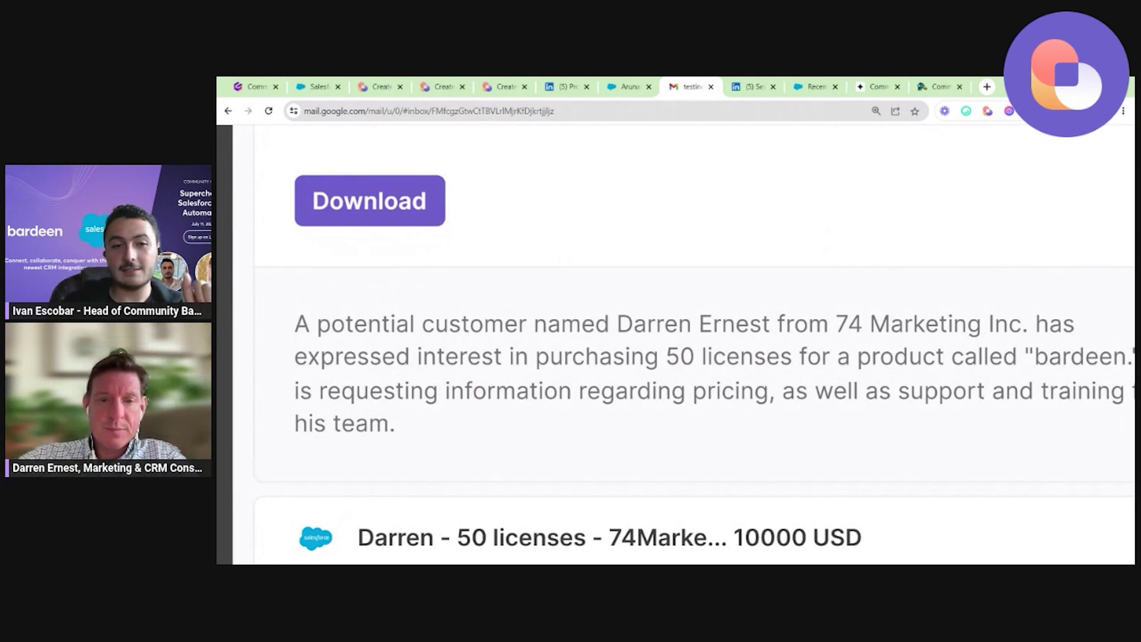
key("ctrl+0")
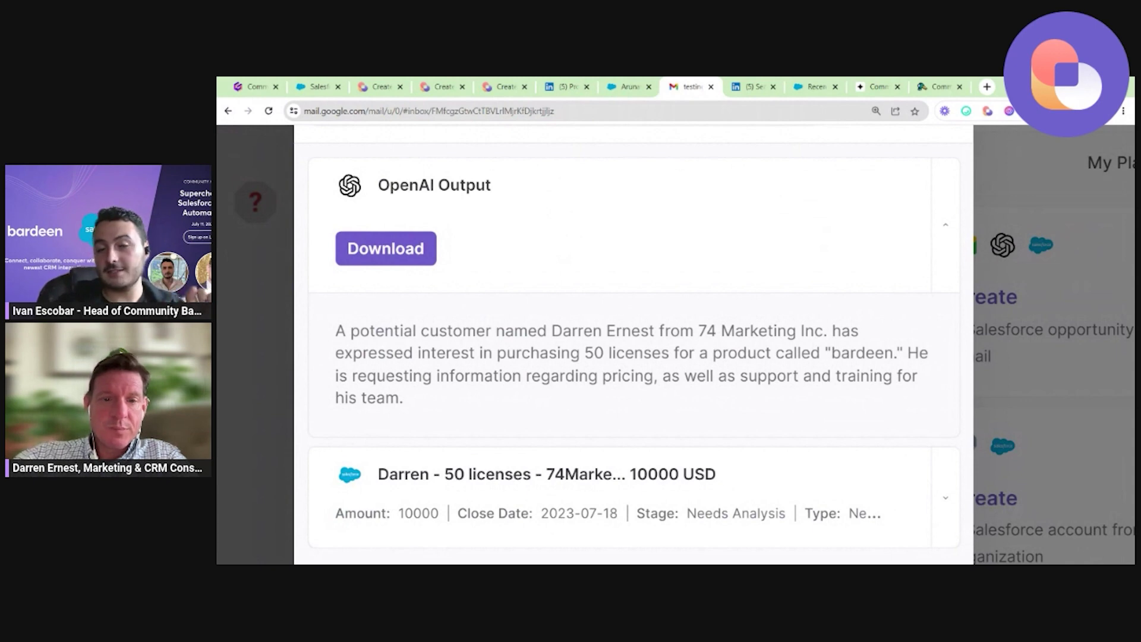
scroll(675, 345, "down", 5)
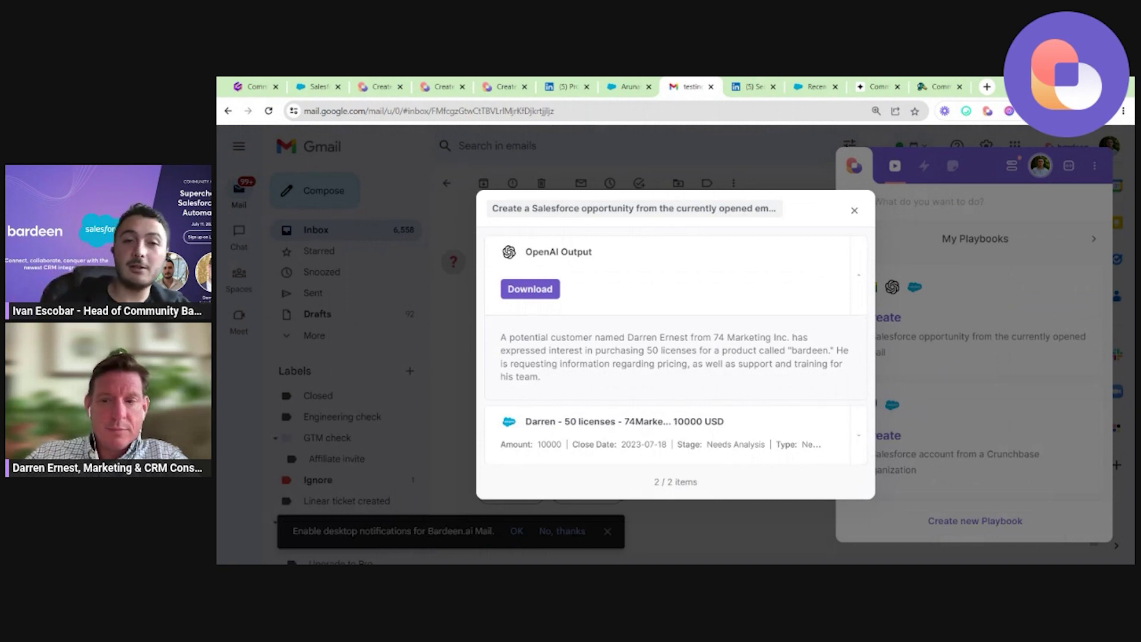
left_click(858, 436)
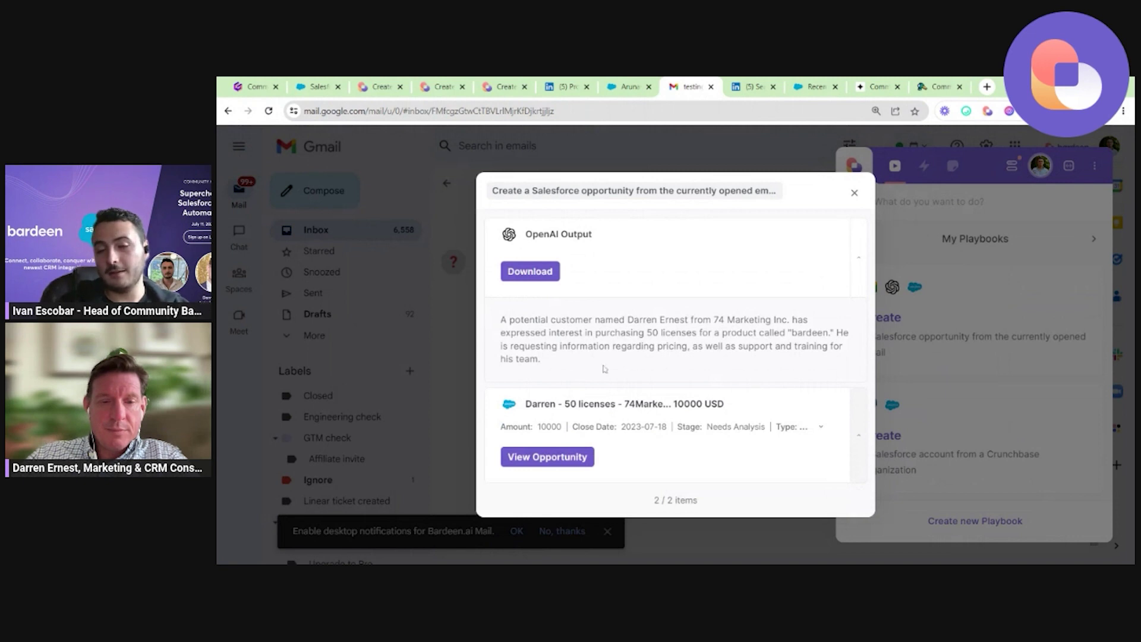
Open the created opportunity in Salesforce and review its 74Marketing account and Needs Analysis stage.
left_click(559, 458)
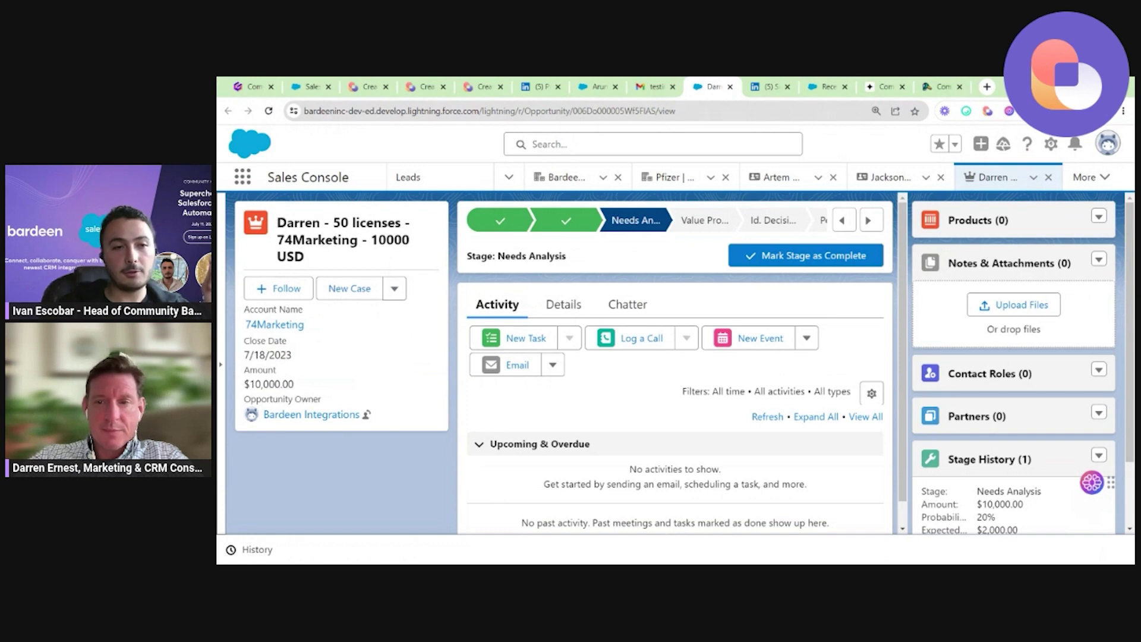
mouse_move(274, 325)
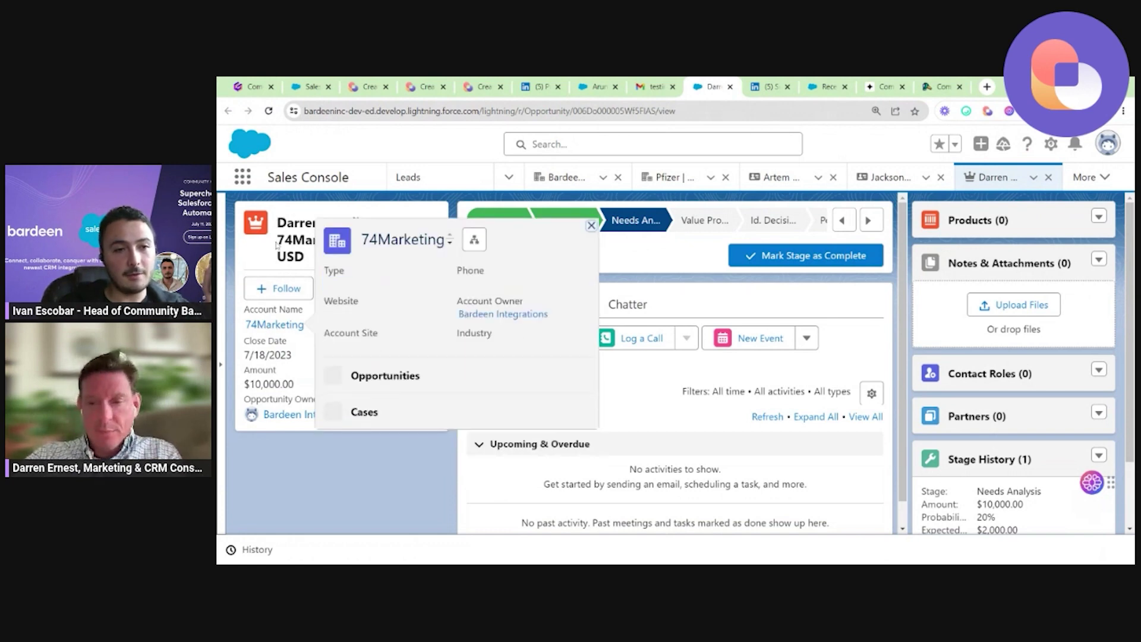
scroll(284, 330, "up", 5)
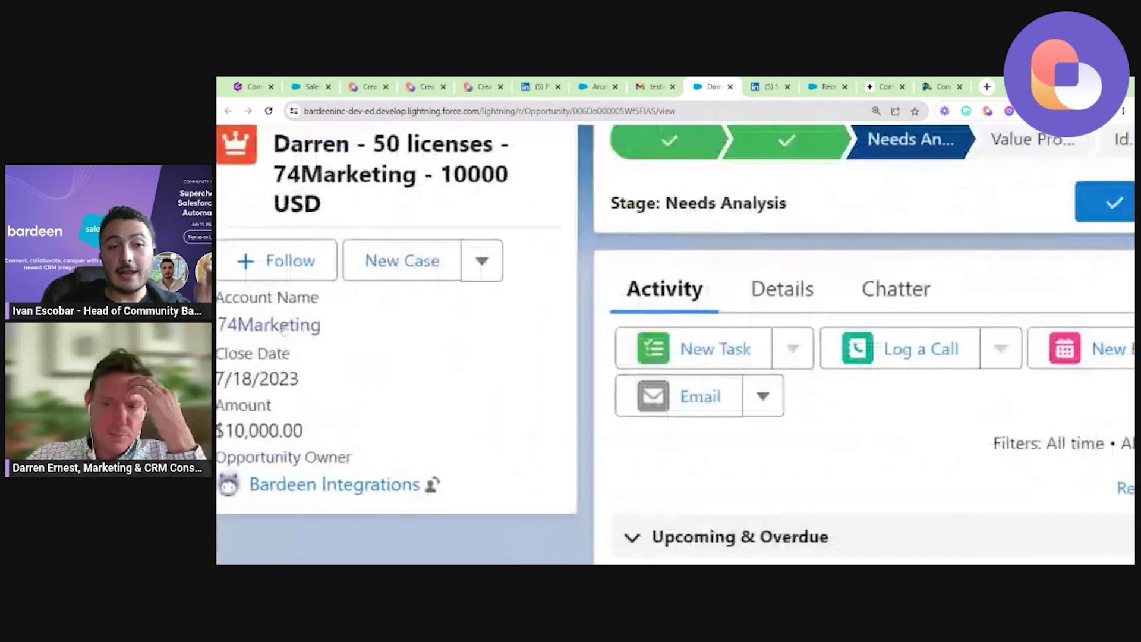
scroll(334, 342, "down", 5)
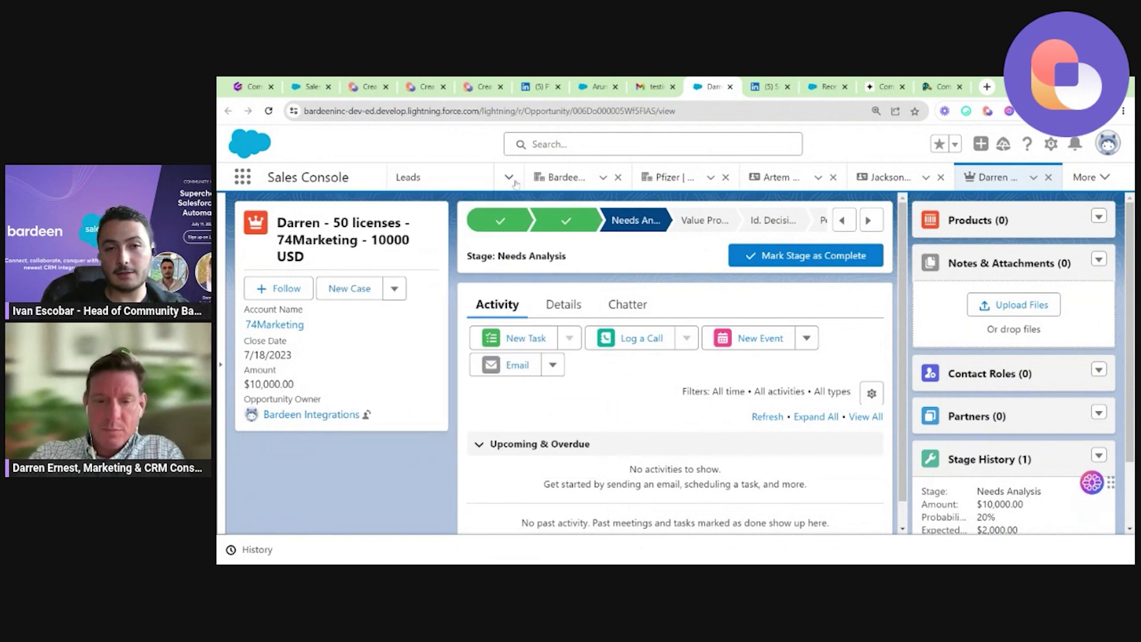
mouse_move(633, 227)
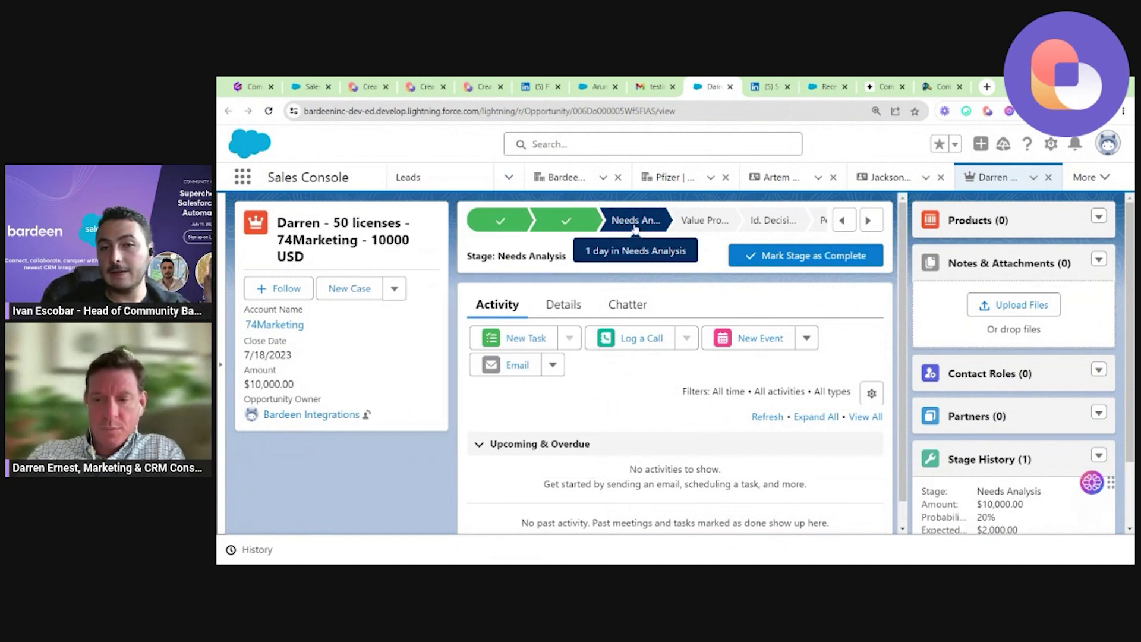
Review the opportunity's Details and AI-written Description, then return to the Gamma slides.
left_click(561, 315)
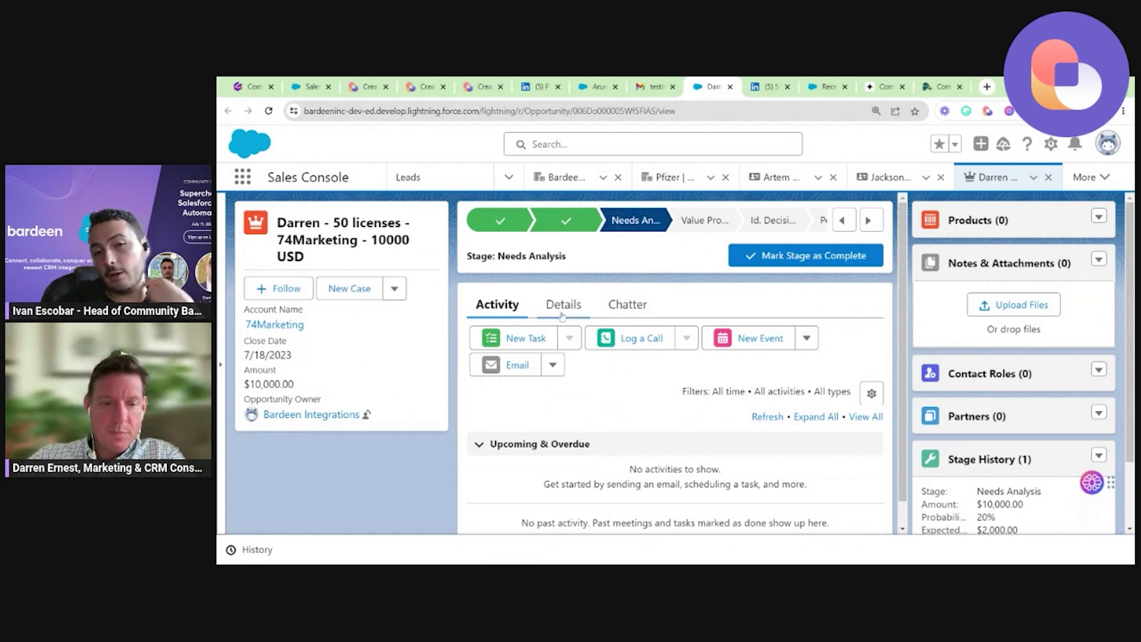
scroll(562, 315, "down", 5)
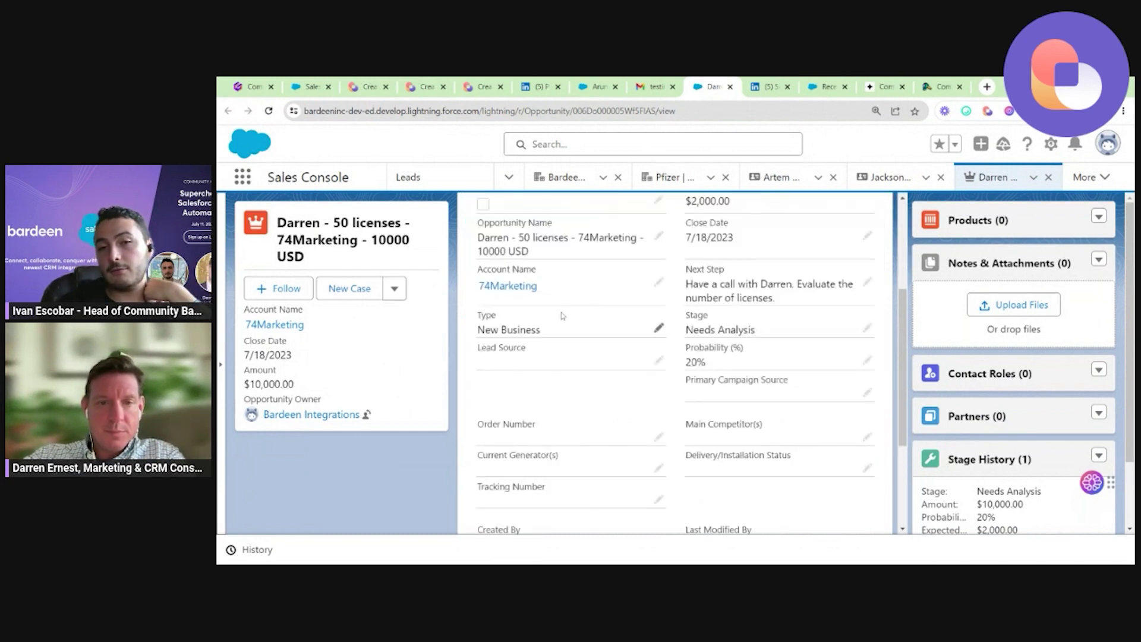
scroll(562, 315, "up", 2)
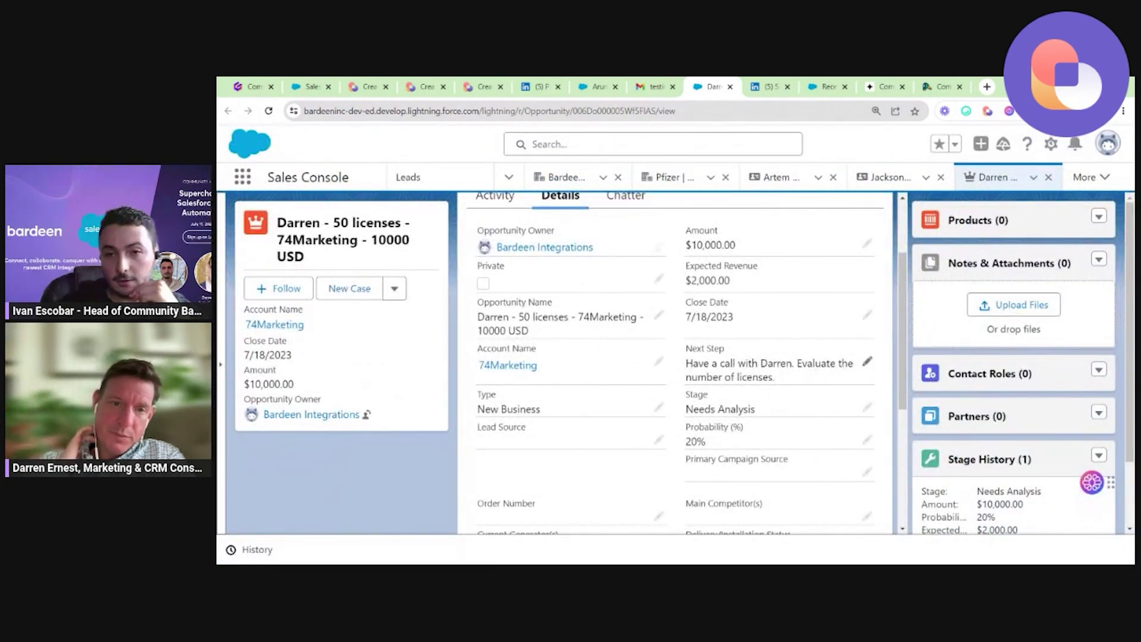
scroll(865, 374, "down", 1)
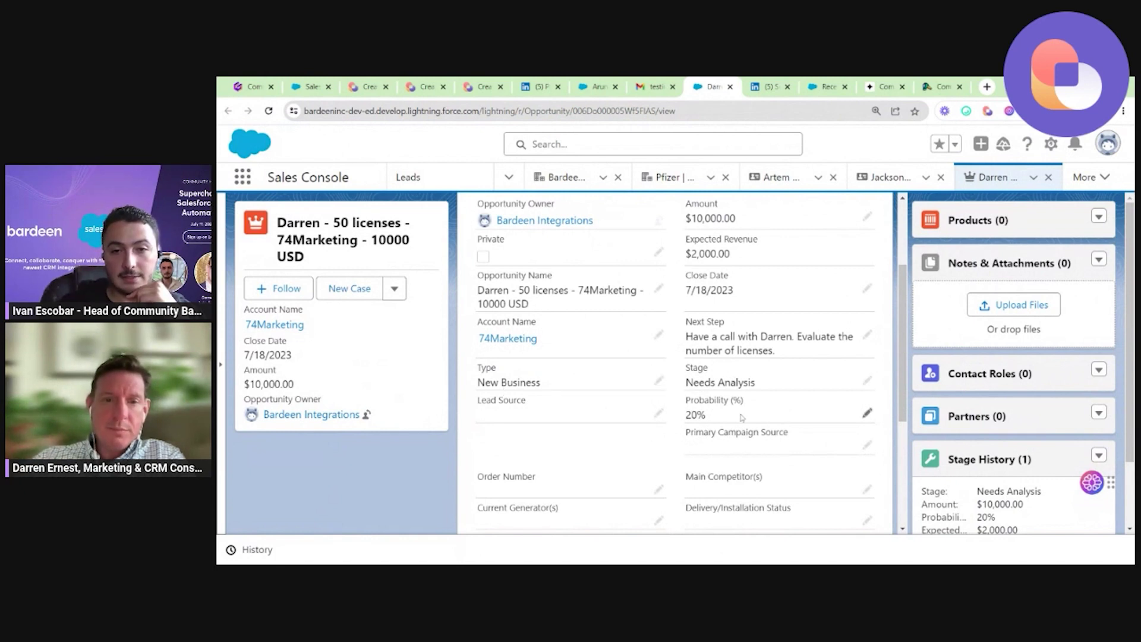
scroll(742, 416, "down", 4)
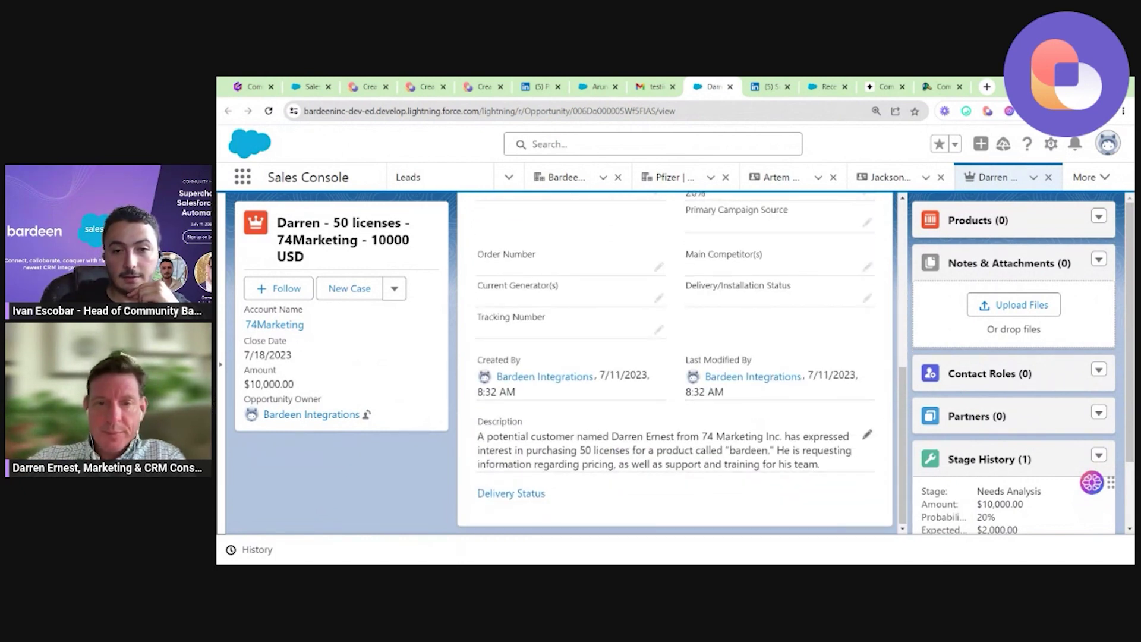
key("ctrl+plus")
key("ctrl+plus")
key("ctrl+plus")
key("ctrl+plus")
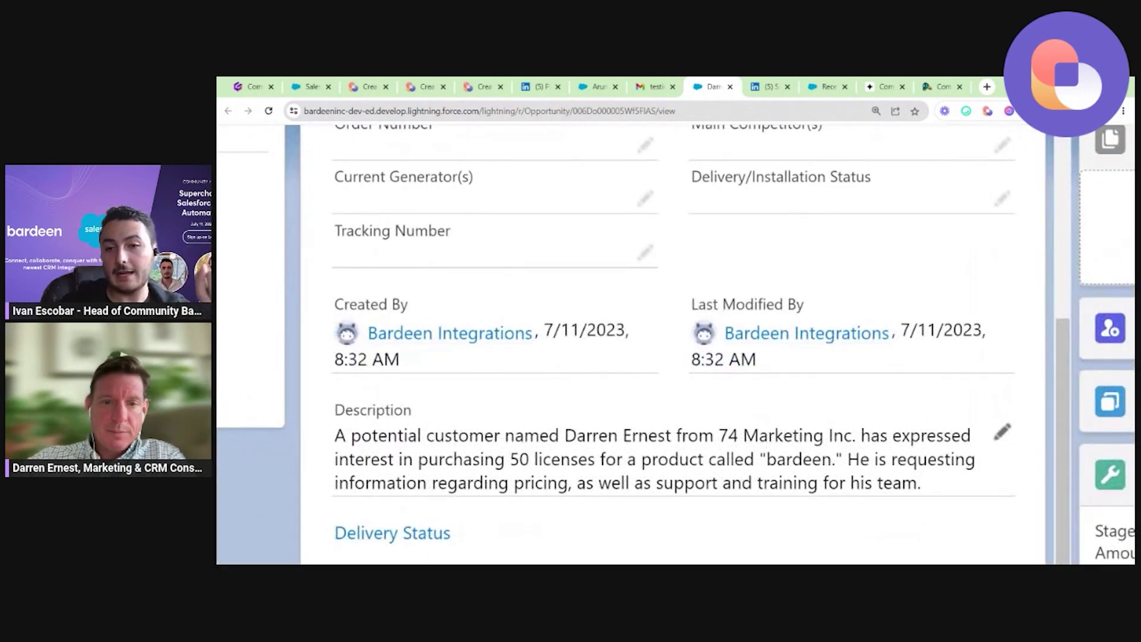
scroll(677, 345, "down", 1)
double_click(654, 423)
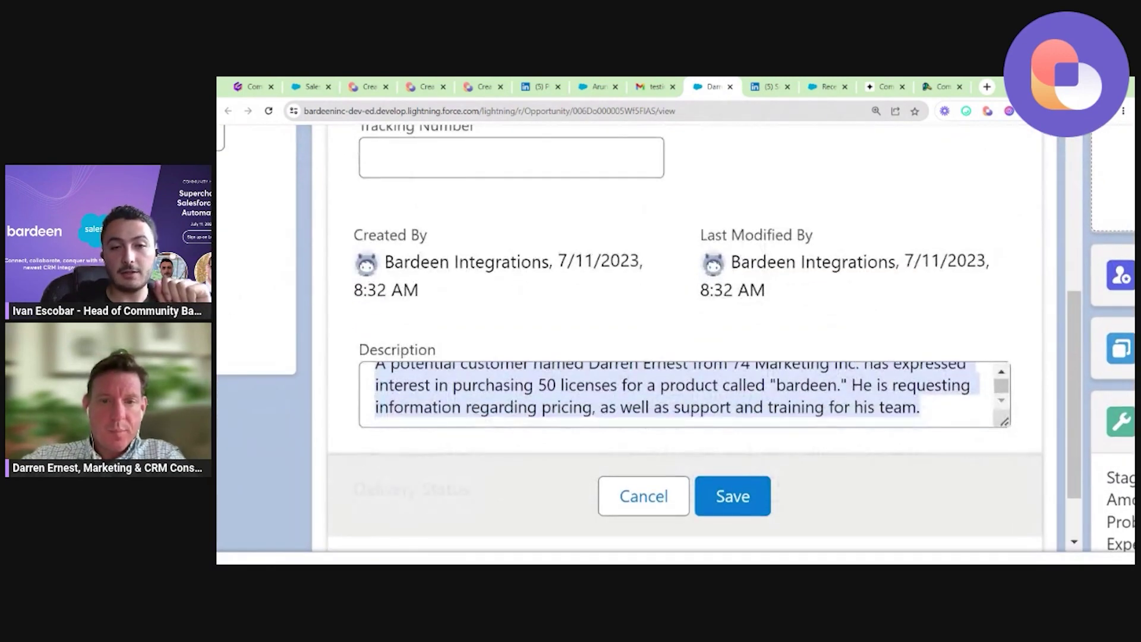
scroll(677, 395, "up", 1)
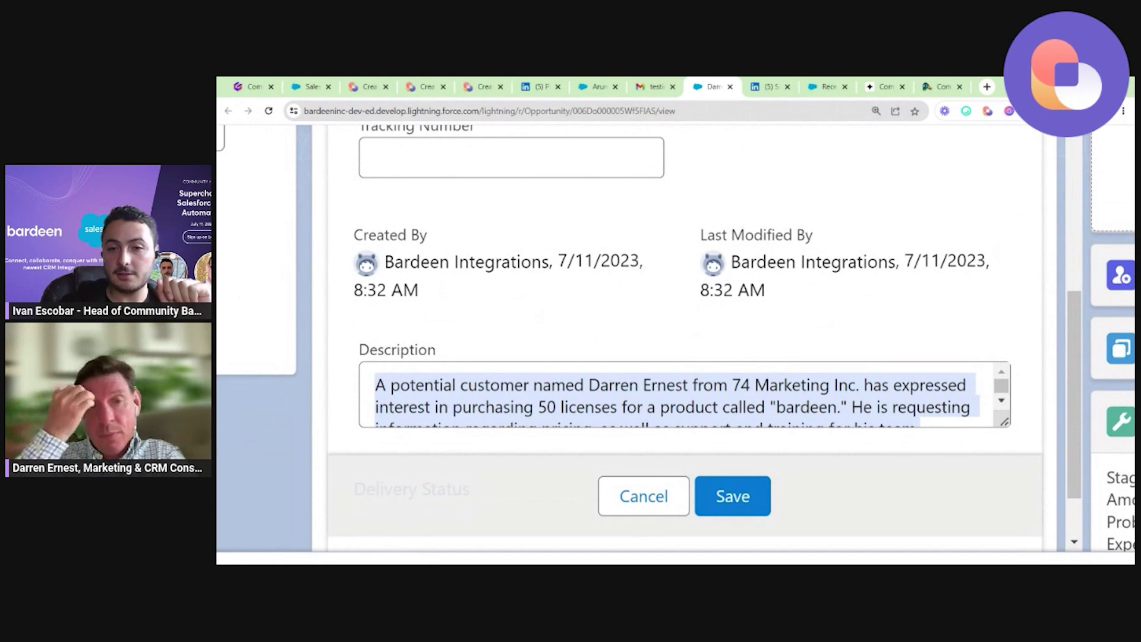
left_click(575, 352)
key("ctrl+0")
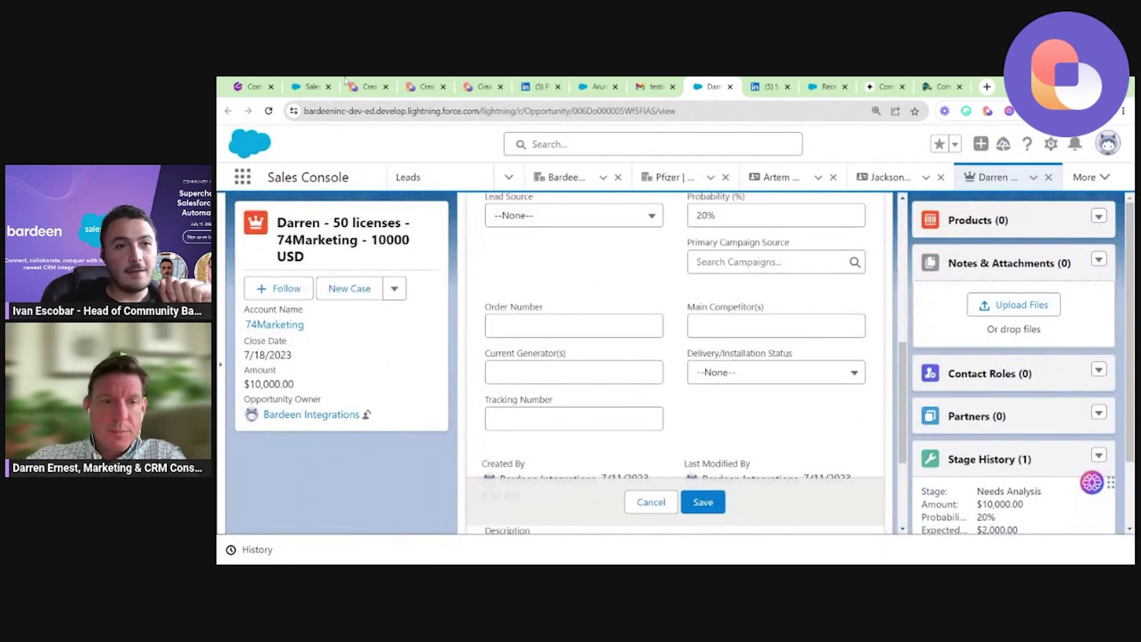
left_click(256, 86)
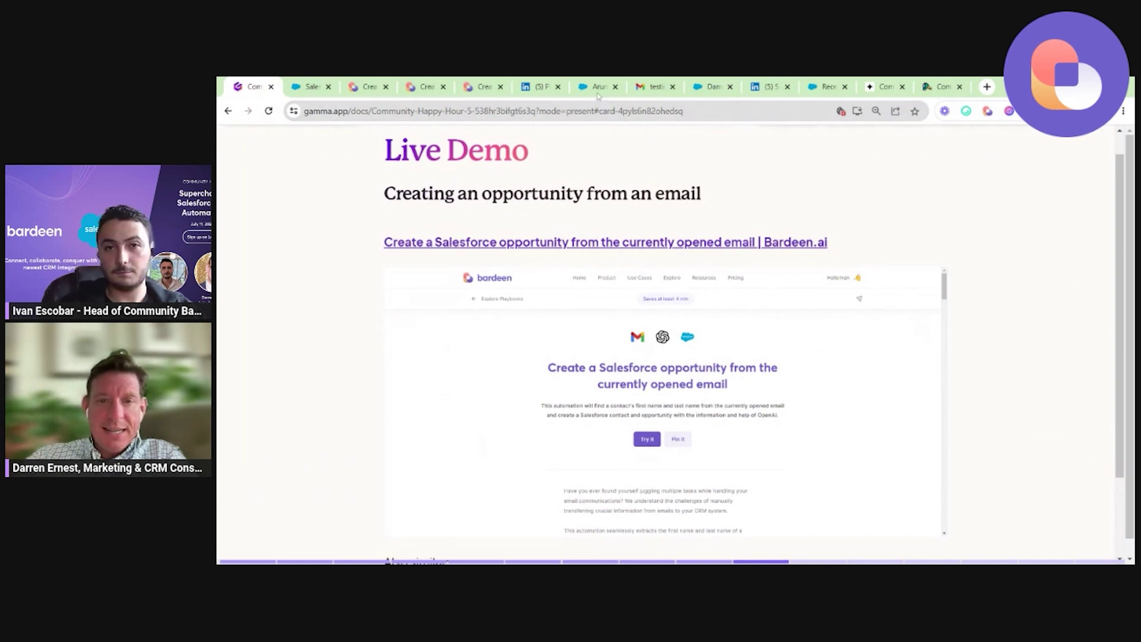
key("ctrl+7")
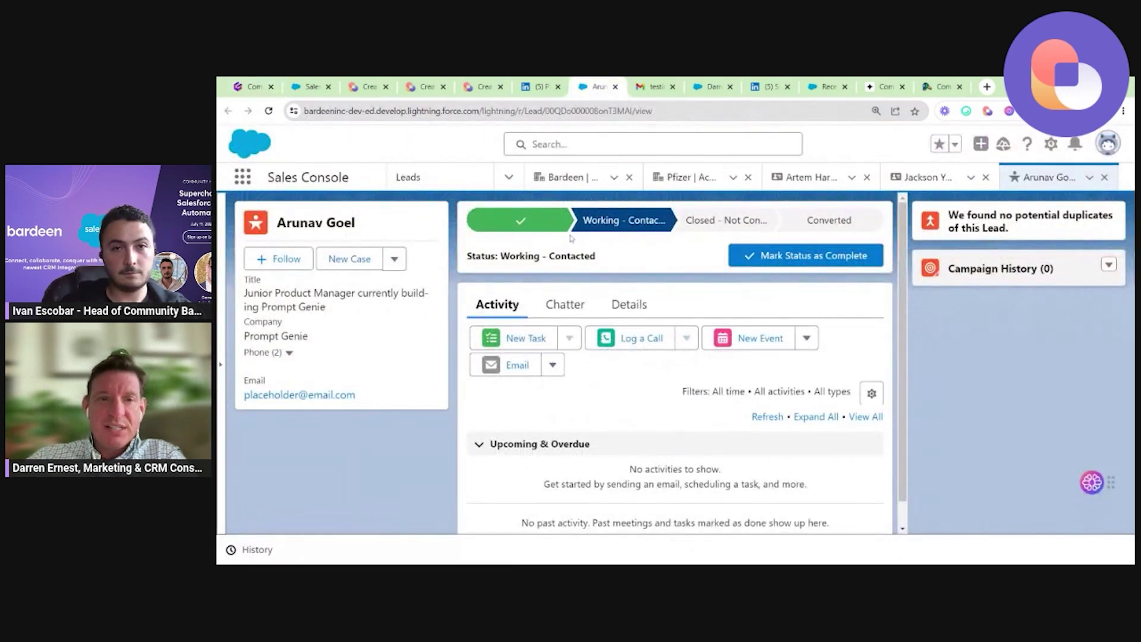
key("ctrl+8")
key("ctrl+Tab")
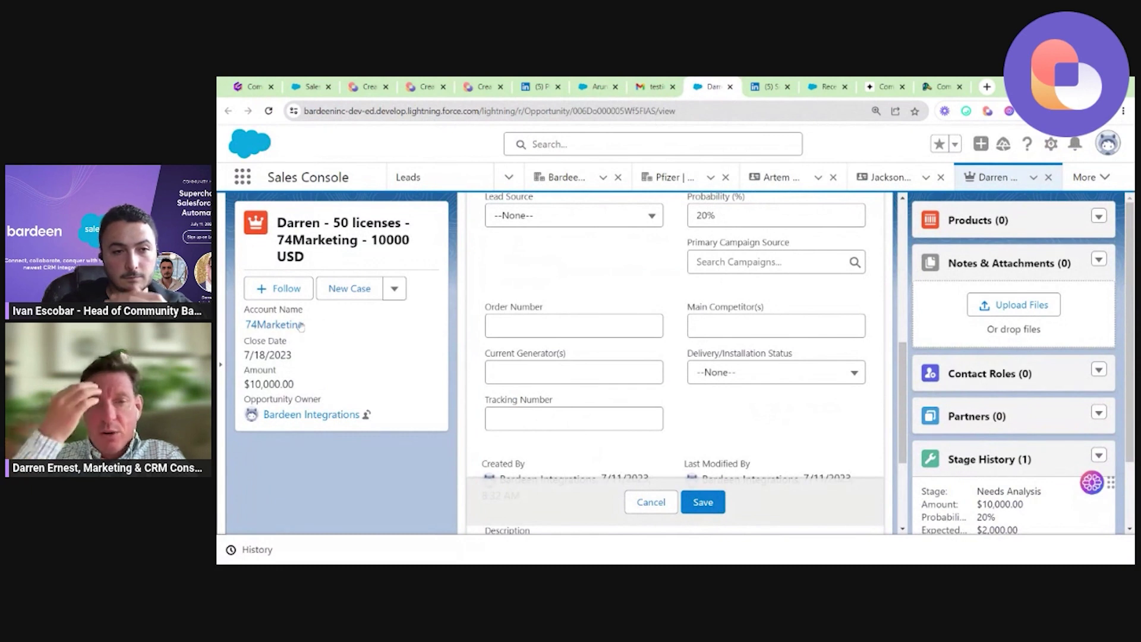
mouse_move(304, 330)
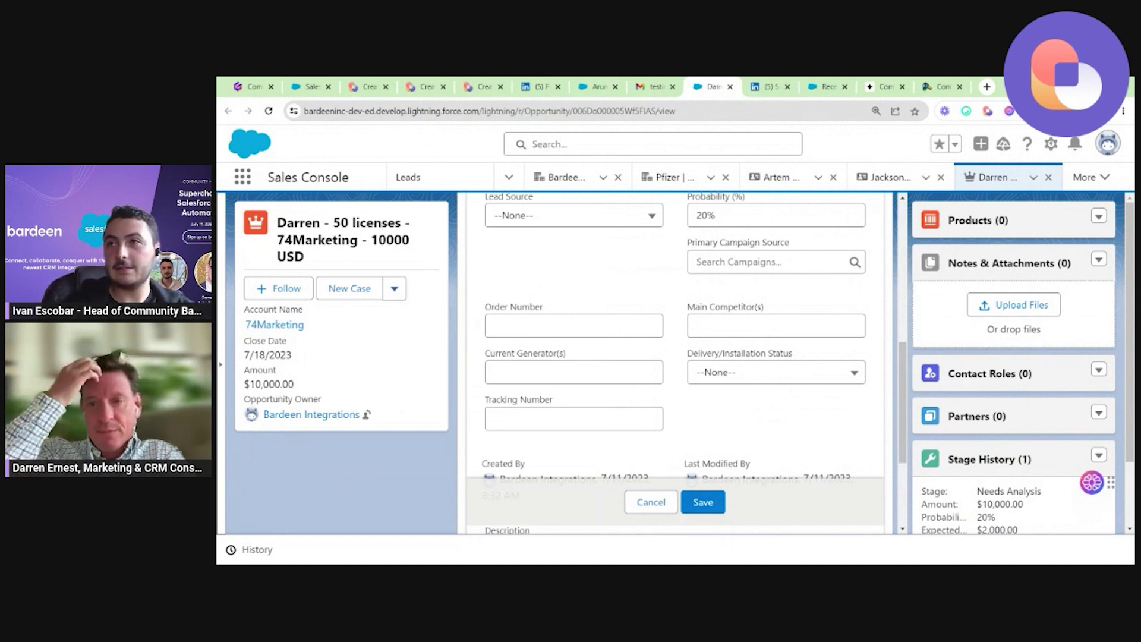
key("ctrl+1")
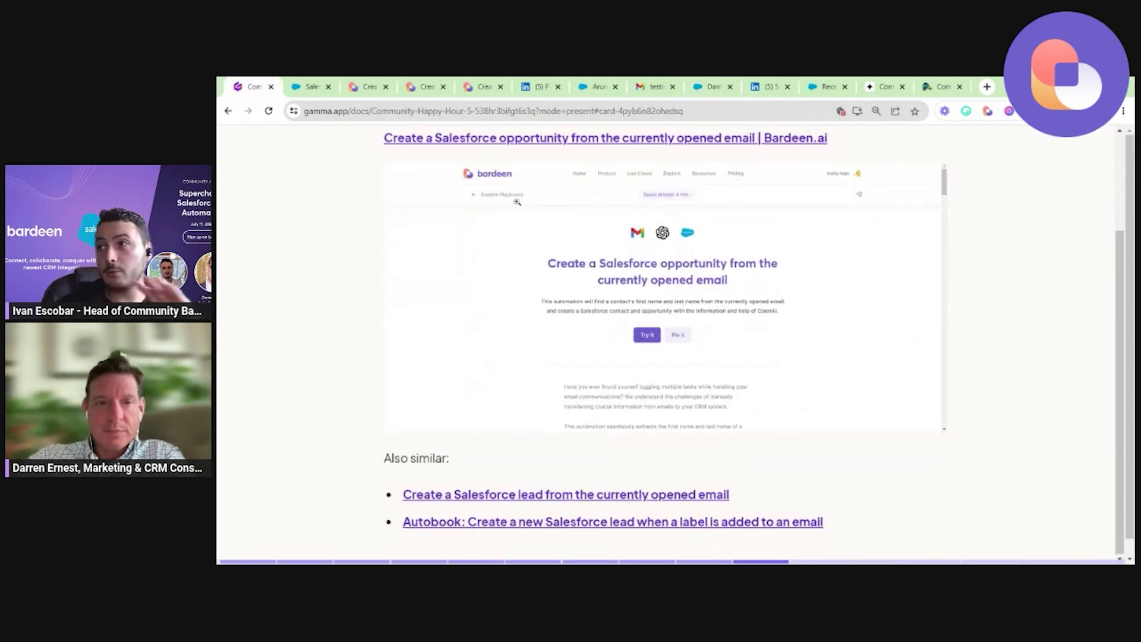
Leave the Gamma slide for the opportunity record, then the Gmail email with Bardeen results.
mouse_move(525, 146)
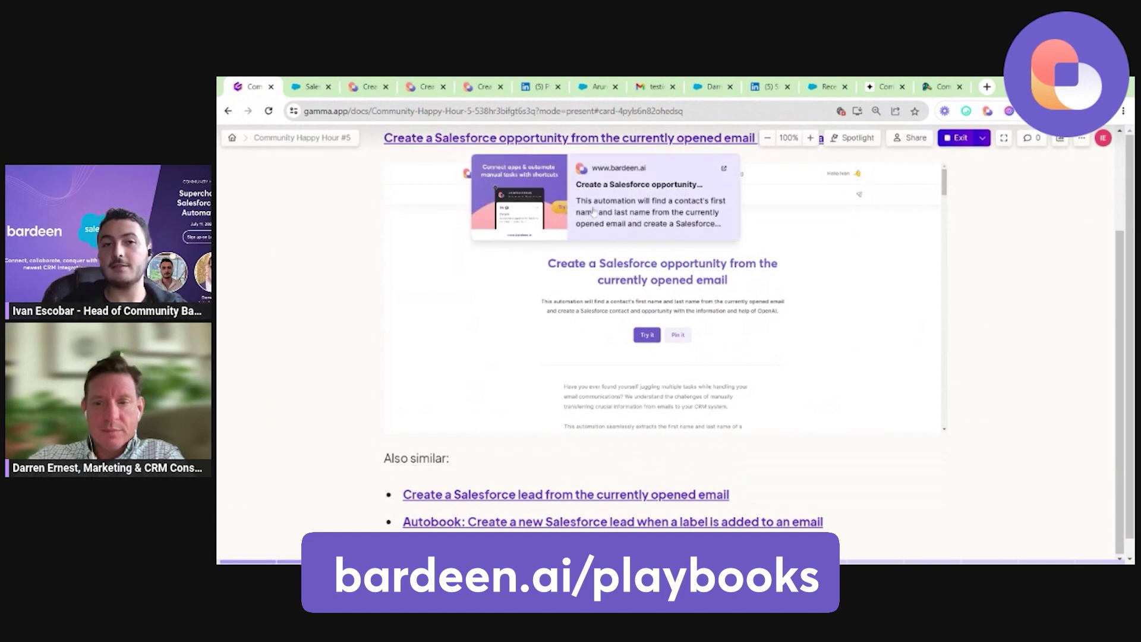
scroll(504, 224, "up", 2)
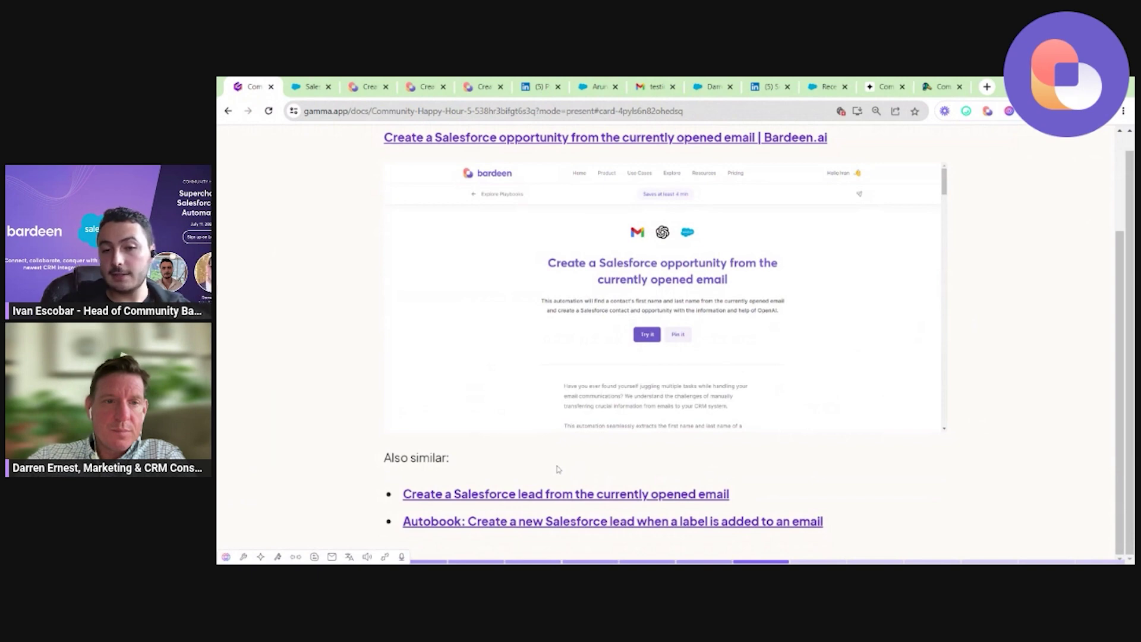
mouse_move(719, 499)
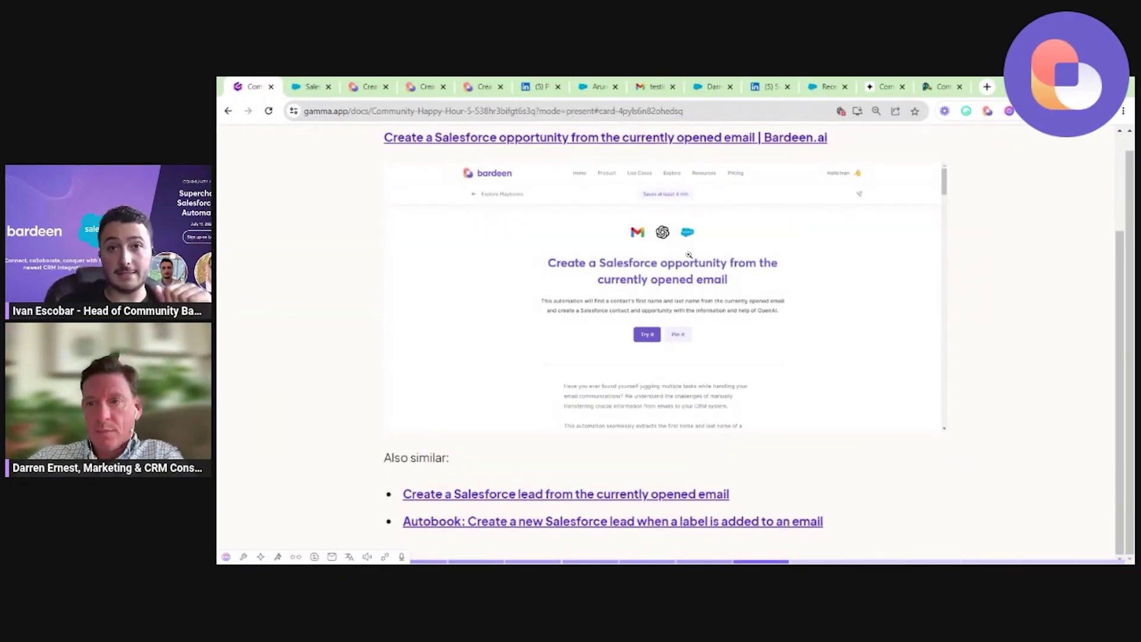
mouse_move(563, 503)
mouse_move(581, 525)
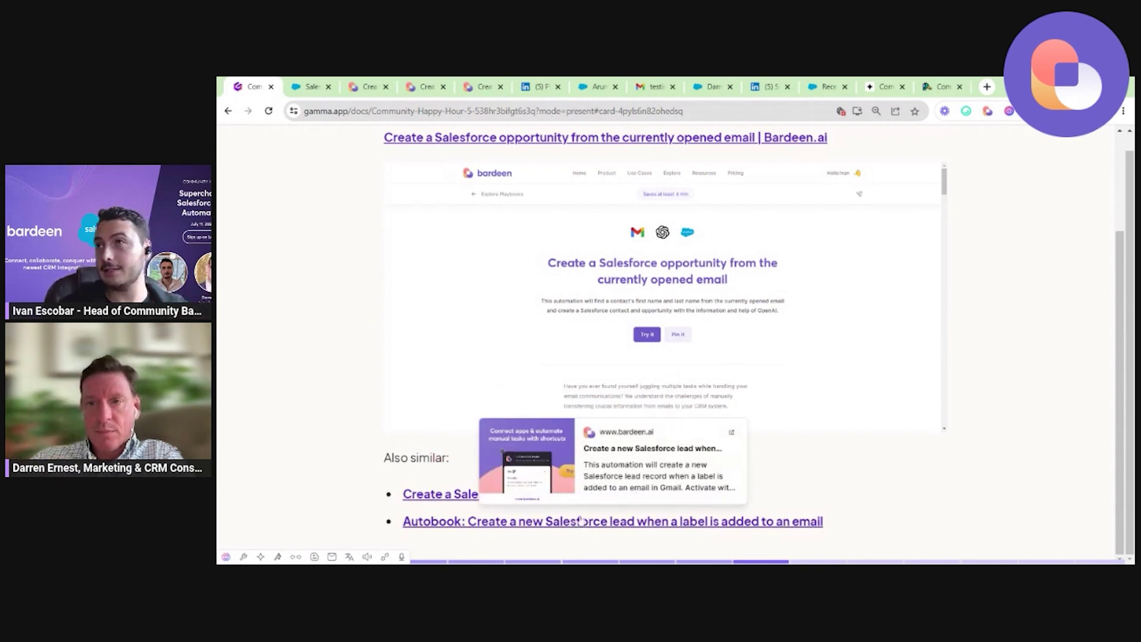
left_click(720, 84)
left_click(657, 85)
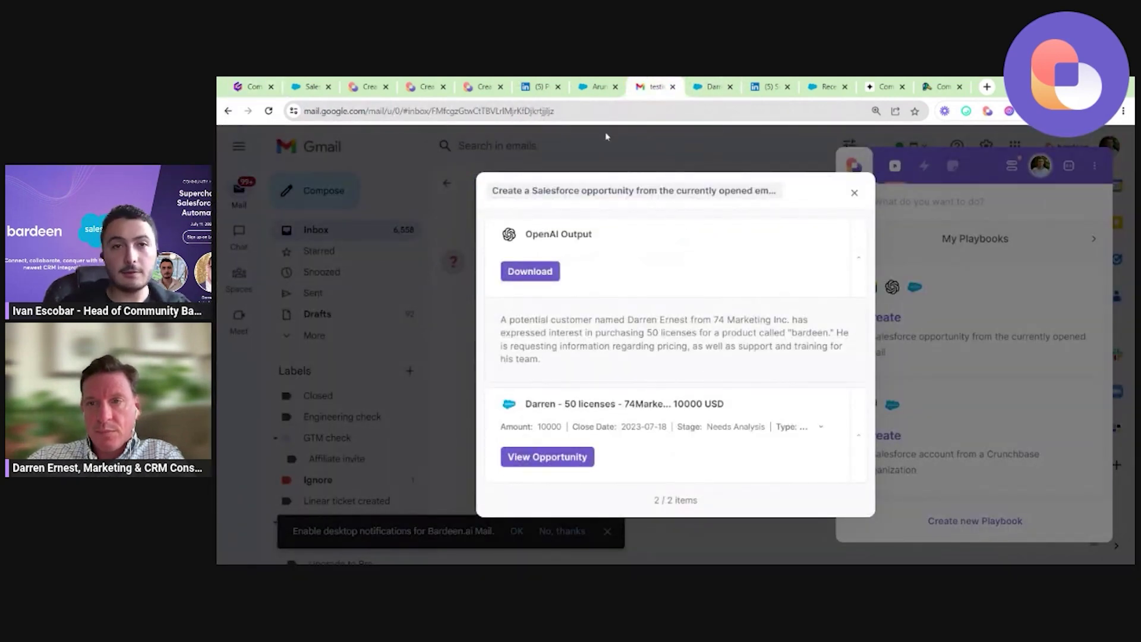
Close Bardeen, label the email Sales/pricing/Upgrade to Pro, and return to Gamma.
left_click(606, 140)
left_click(609, 152)
left_click(707, 183)
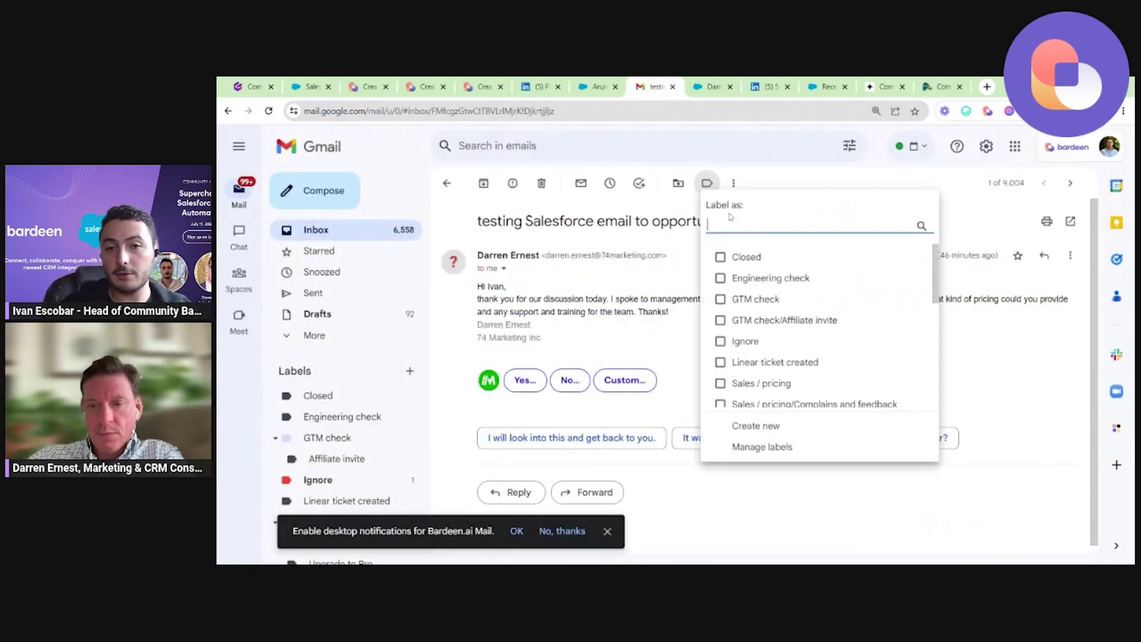
type("sales")
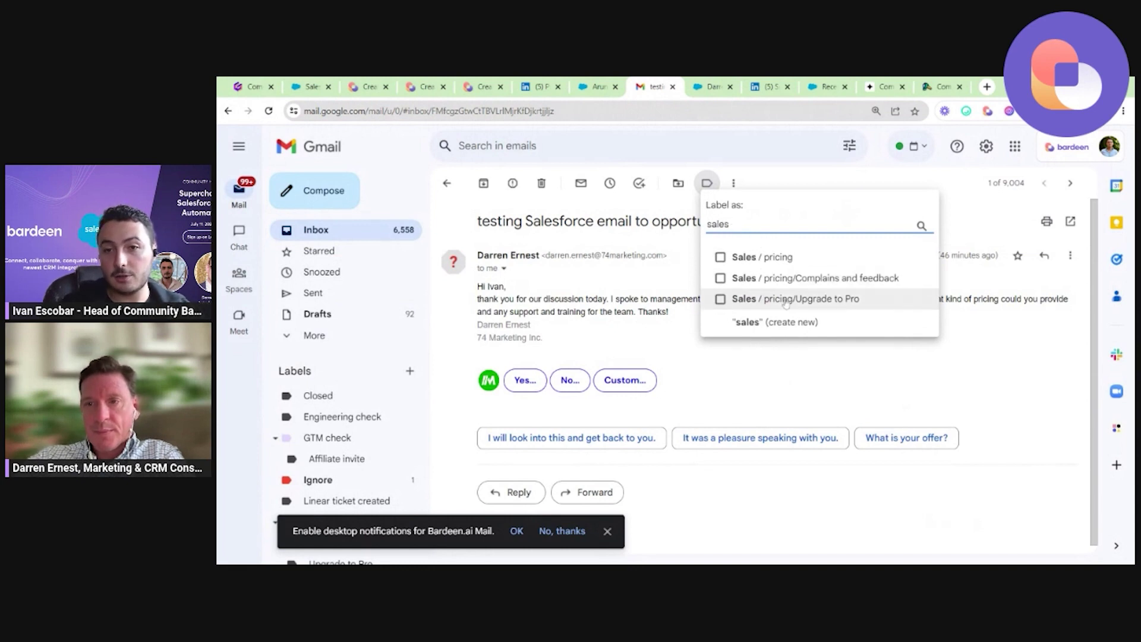
left_click(786, 299)
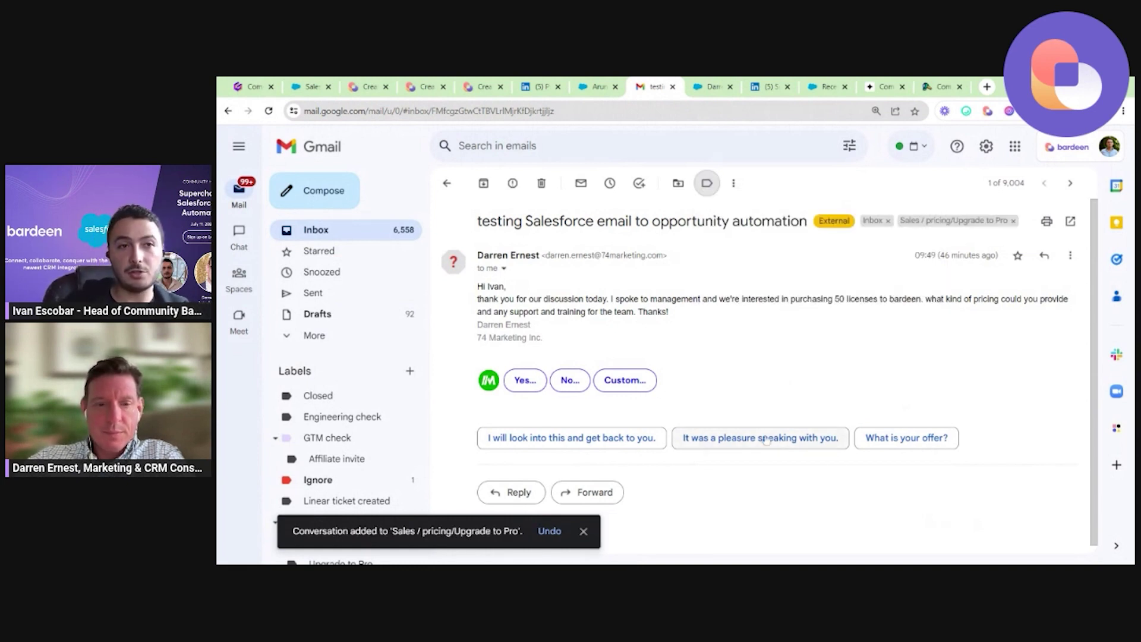
left_click(253, 87)
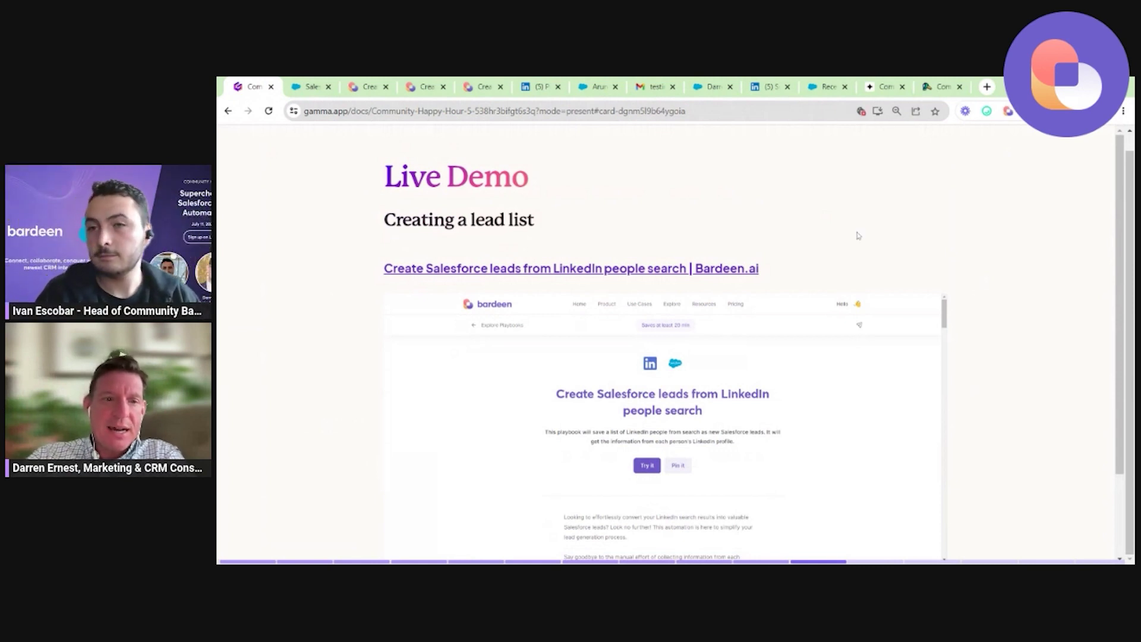
Present the Gamma lead-list slide full screen, then exit back to the browser window.
left_click(1117, 119)
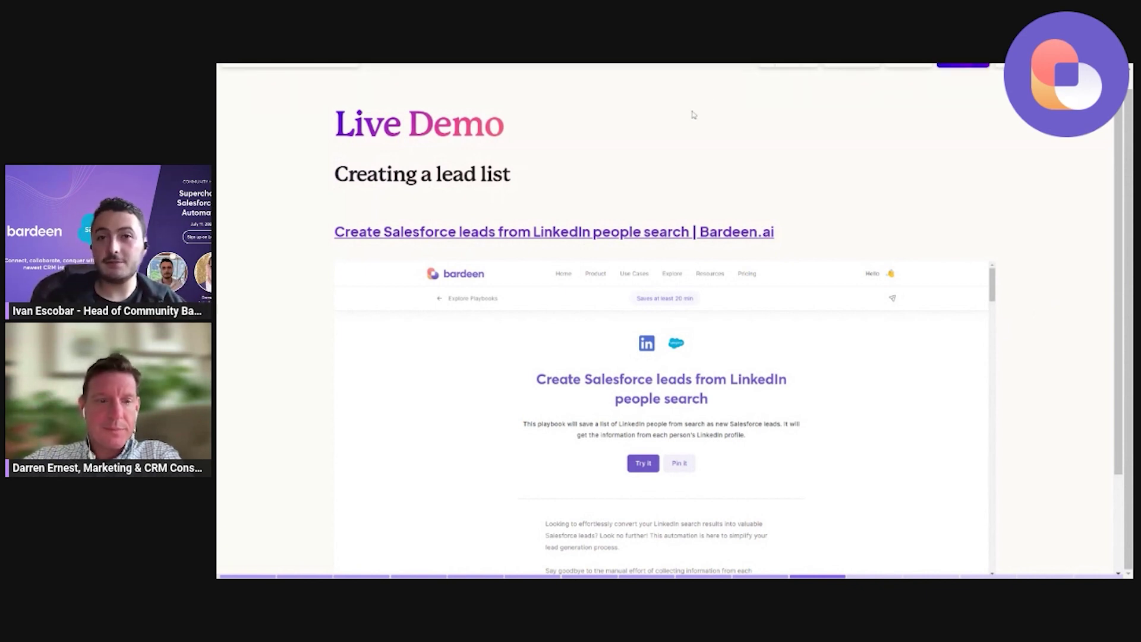
key("Escape")
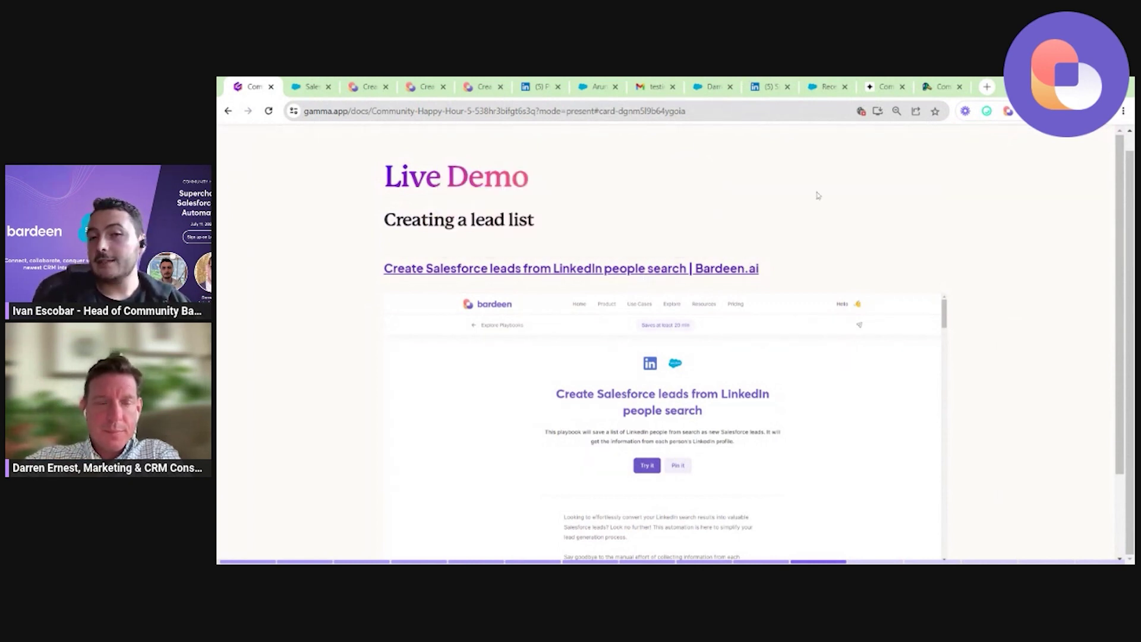
In the LinkedIn people search, change the connections-of filter to a different person.
left_click(781, 86)
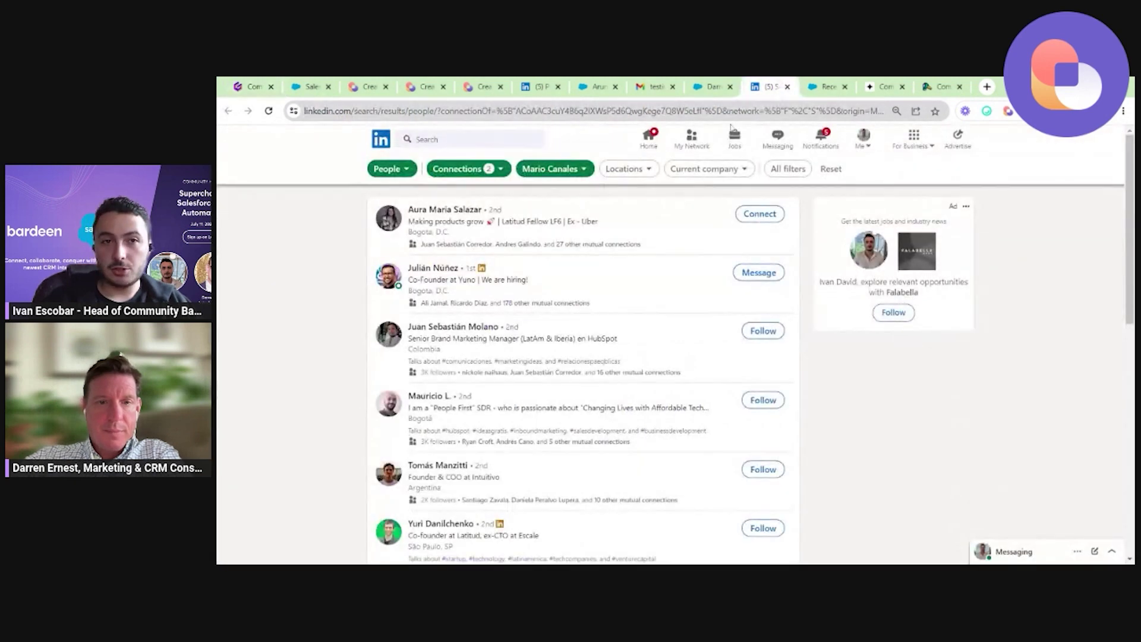
left_click(553, 169)
type("Darren E")
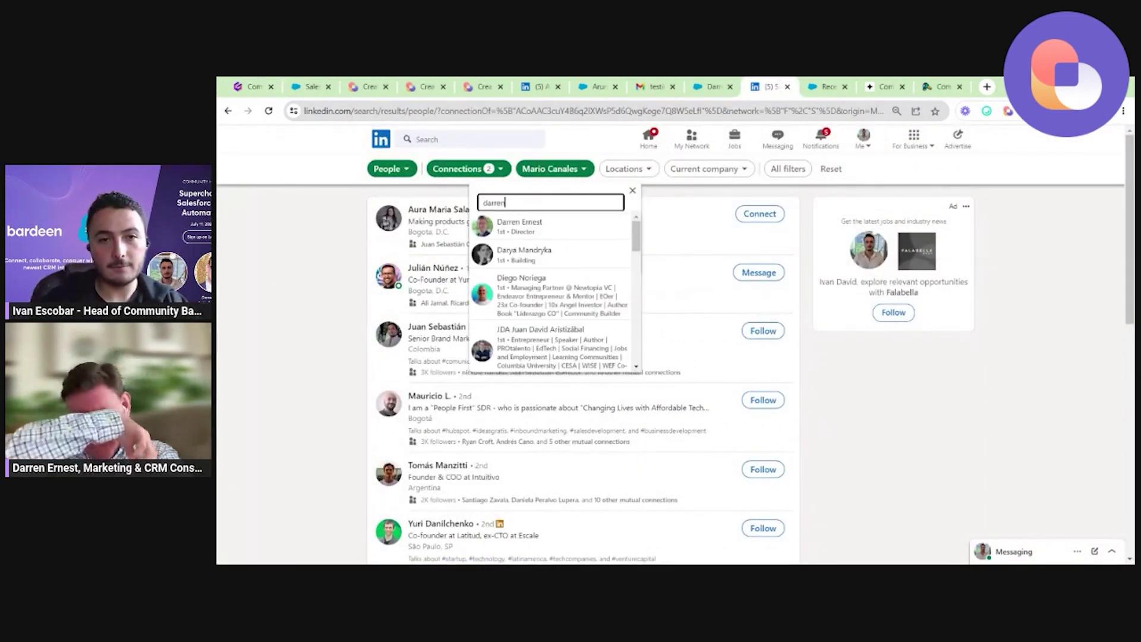
left_click(558, 232)
left_click(603, 284)
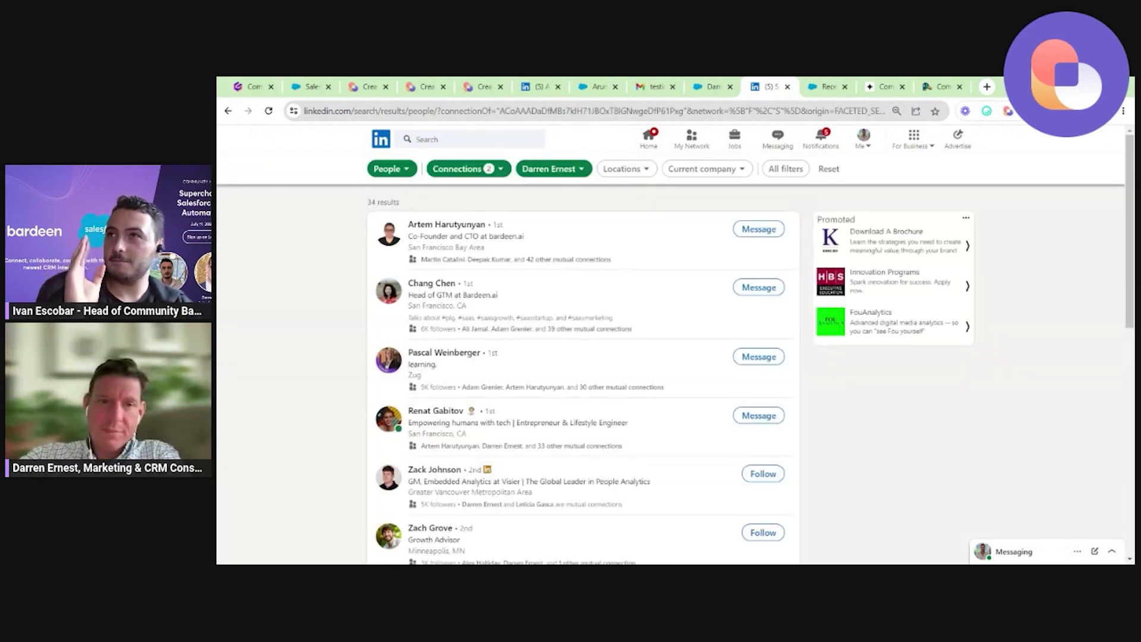
Remove the connections-of filter to list all 1st and 2nd-degree results.
left_click(537, 171)
left_click(493, 146)
key("Escape")
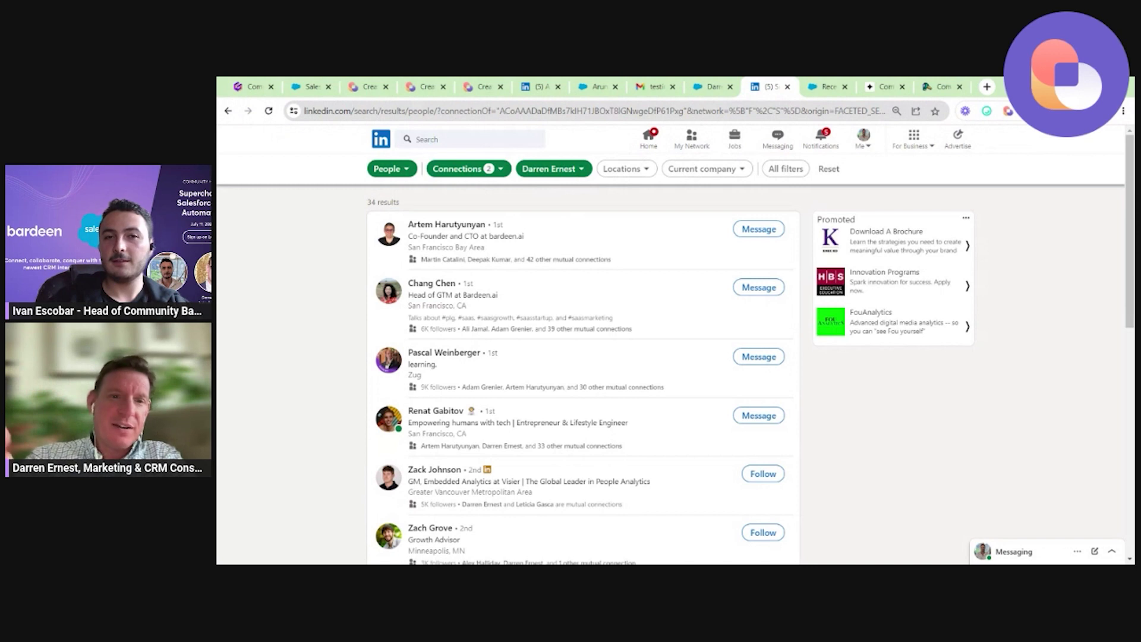
left_click(538, 173)
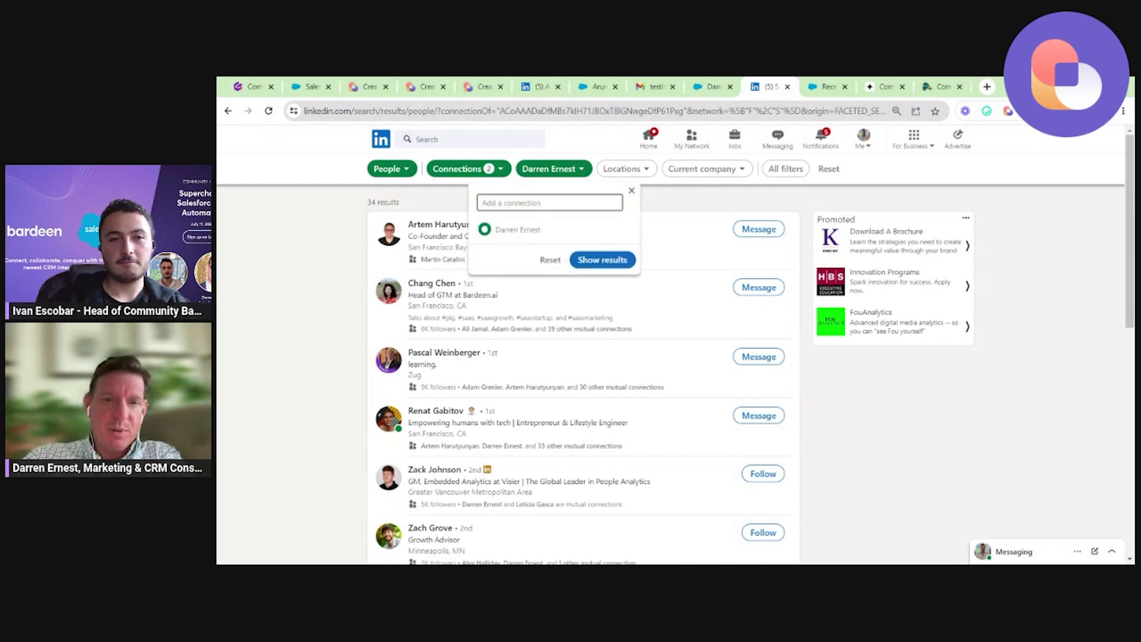
left_click(550, 202)
type("netfl")
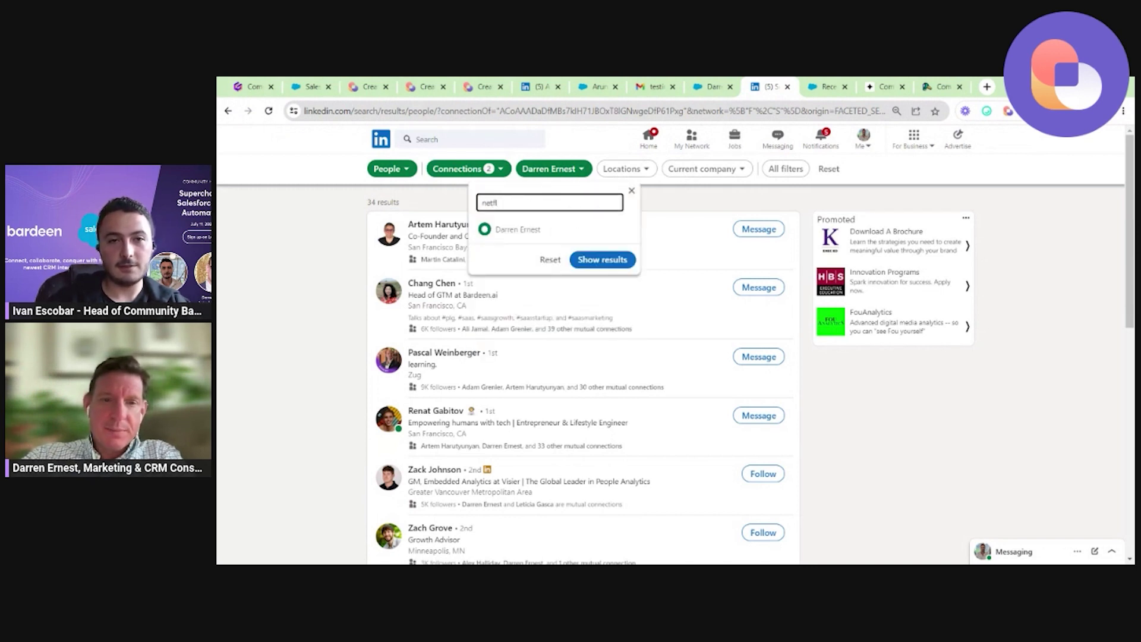
left_click(631, 193)
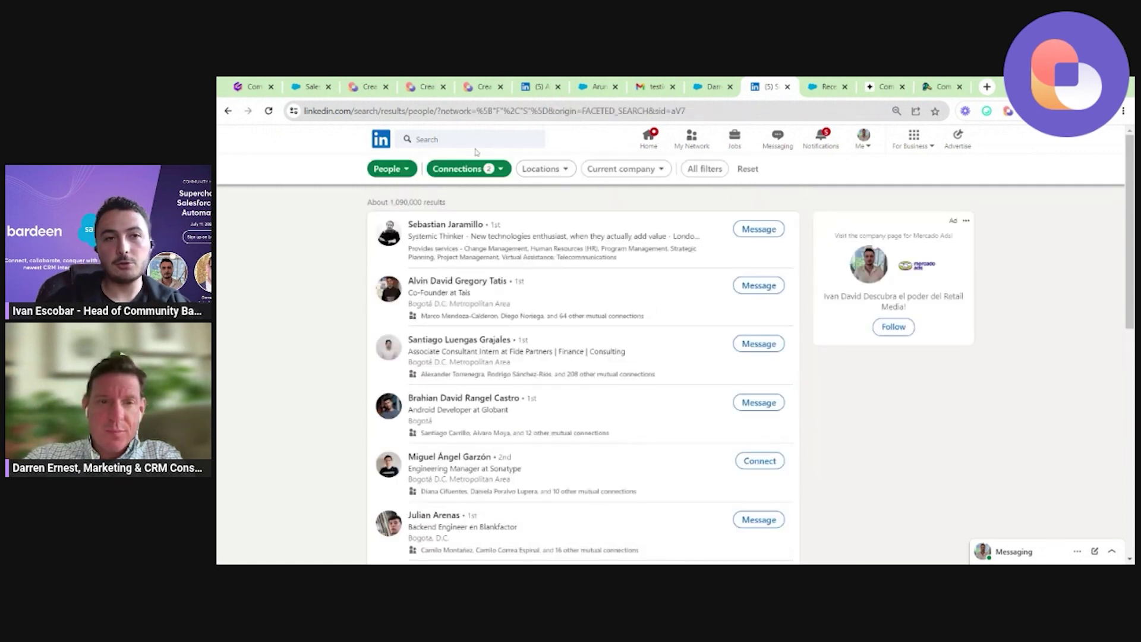
Filter the LinkedIn people search to current company Netflix, narrowing it to 178 results.
left_click(653, 174)
type("netflix")
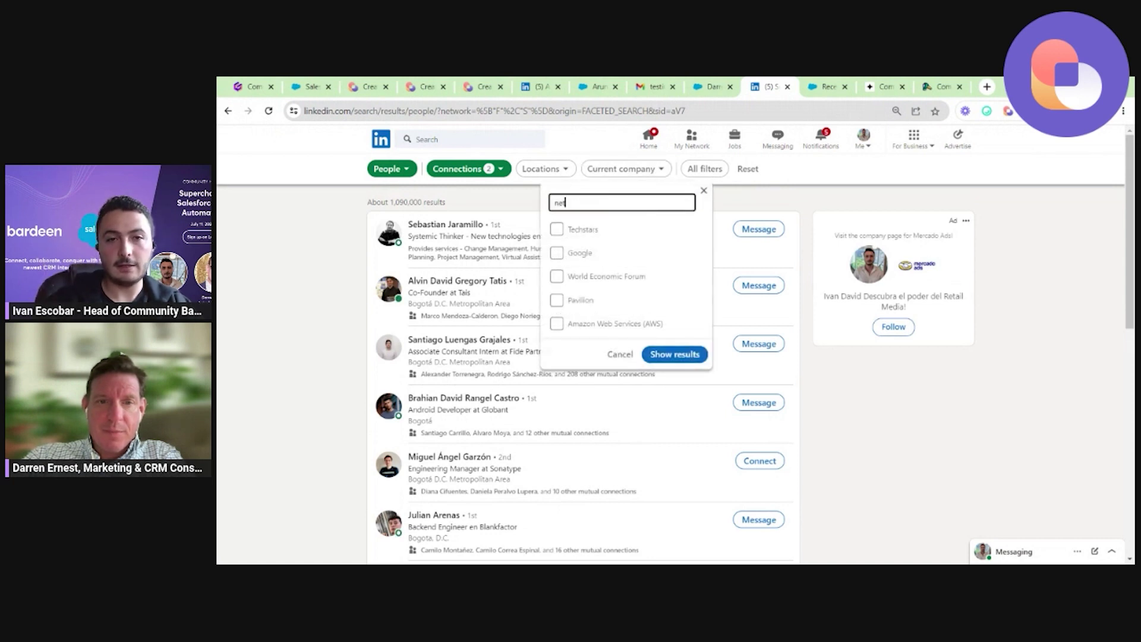
left_click(586, 224)
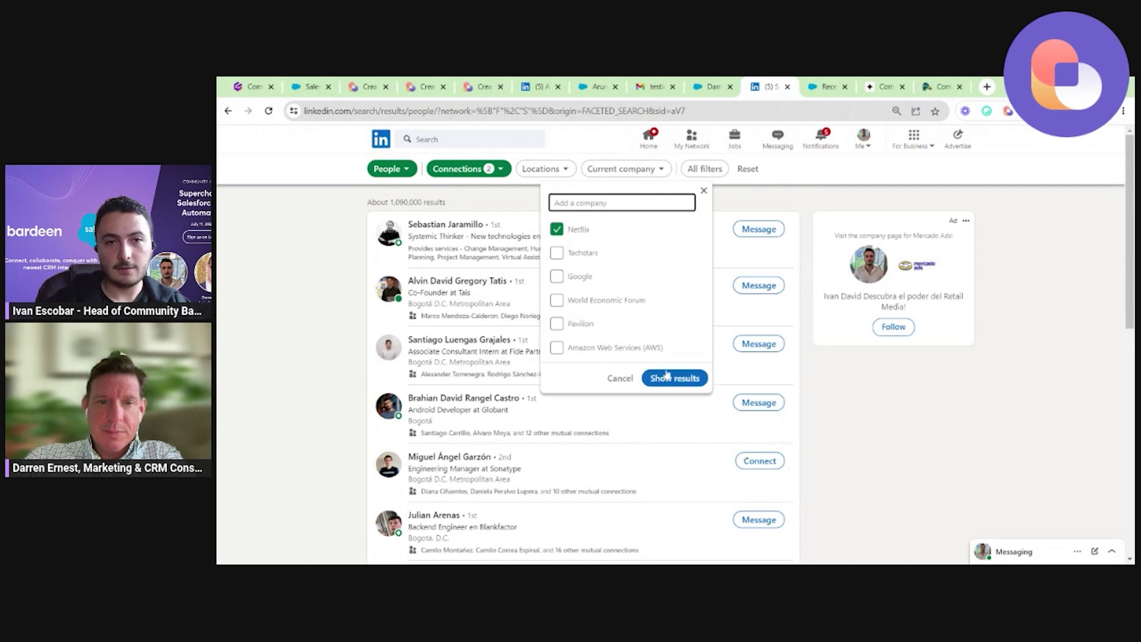
left_click(674, 378)
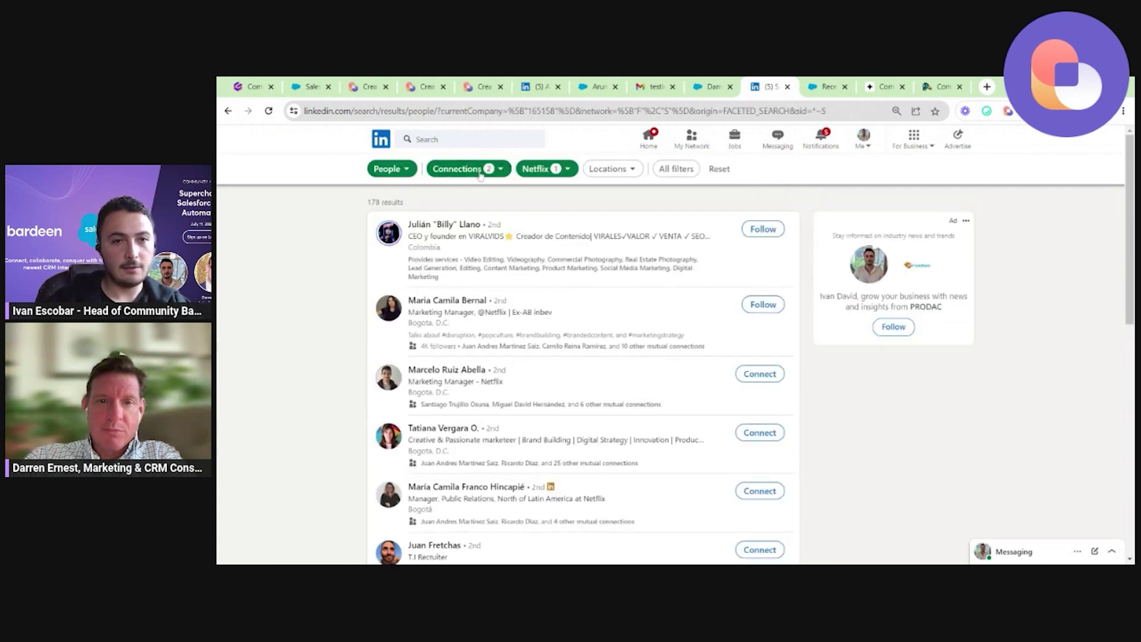
left_click(479, 173)
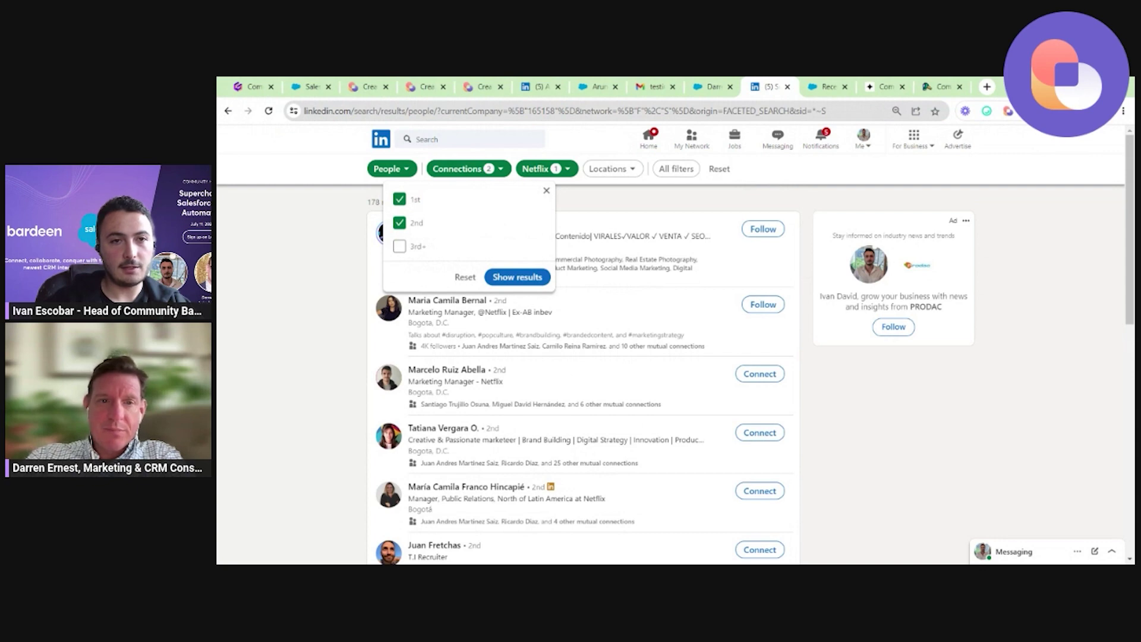
left_click(469, 139)
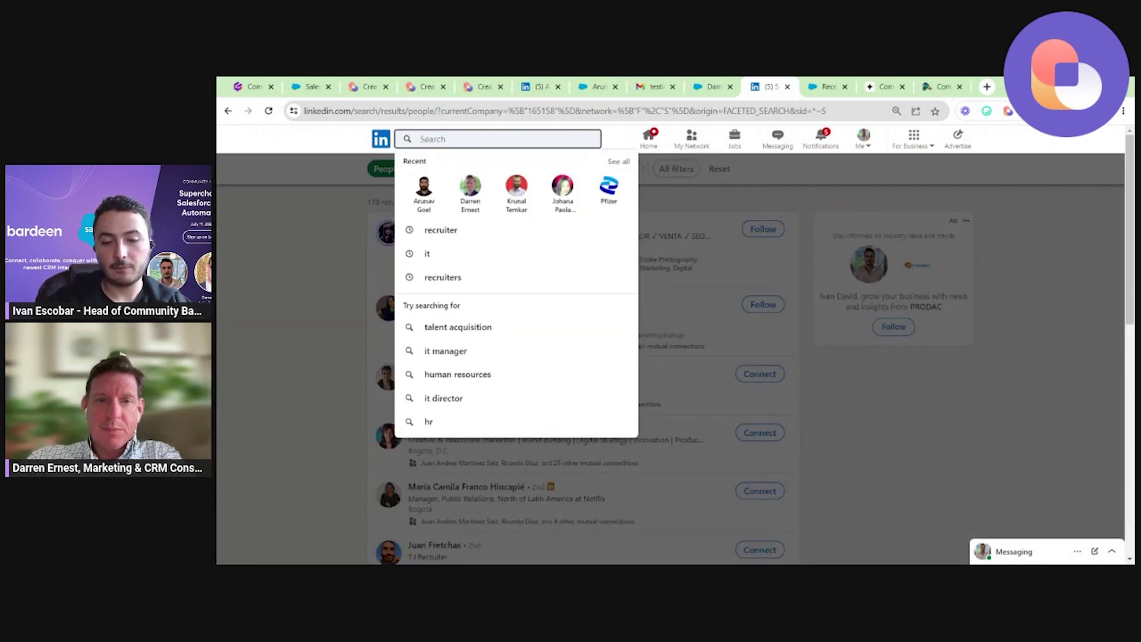
Add the keyword IT to the Netflix people search (99 results) and bring up Bardeen's playbooks.
type("Pr")
key("BackSpace")
key("BackSpace")
type("IT")
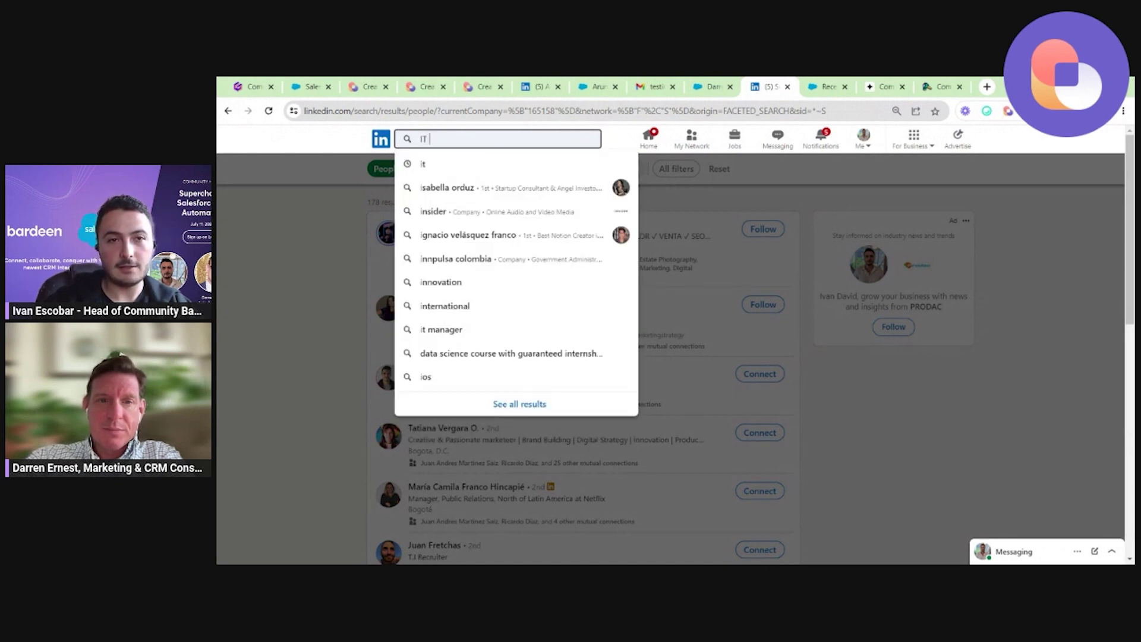
key("Return")
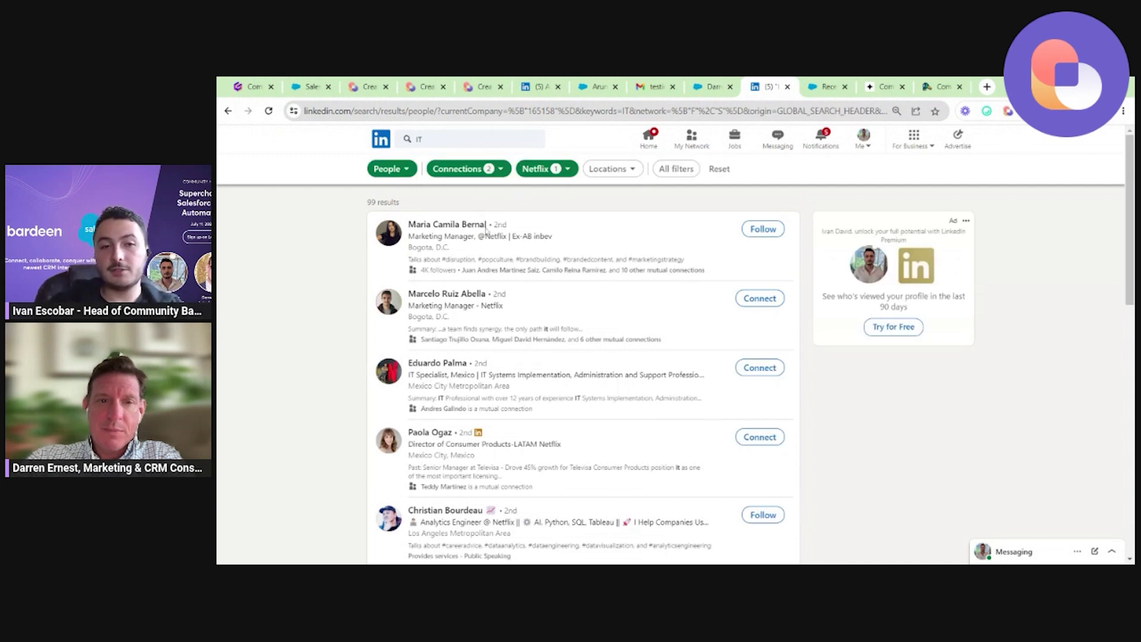
scroll(541, 354, "down", 1)
scroll(541, 355, "down", 5)
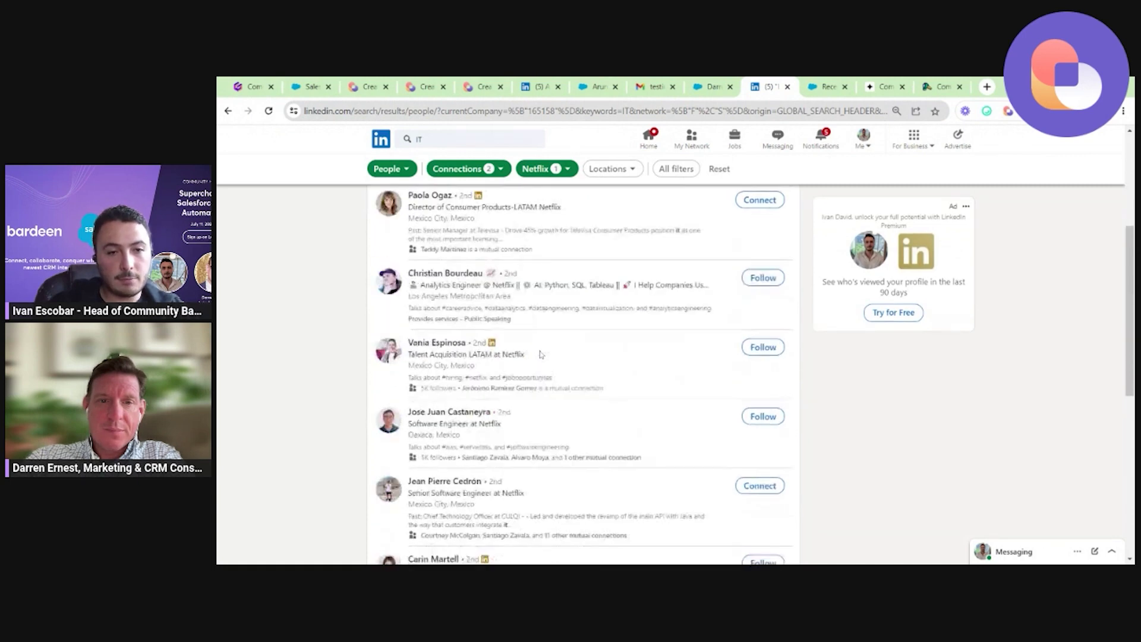
scroll(540, 355, "up", 6)
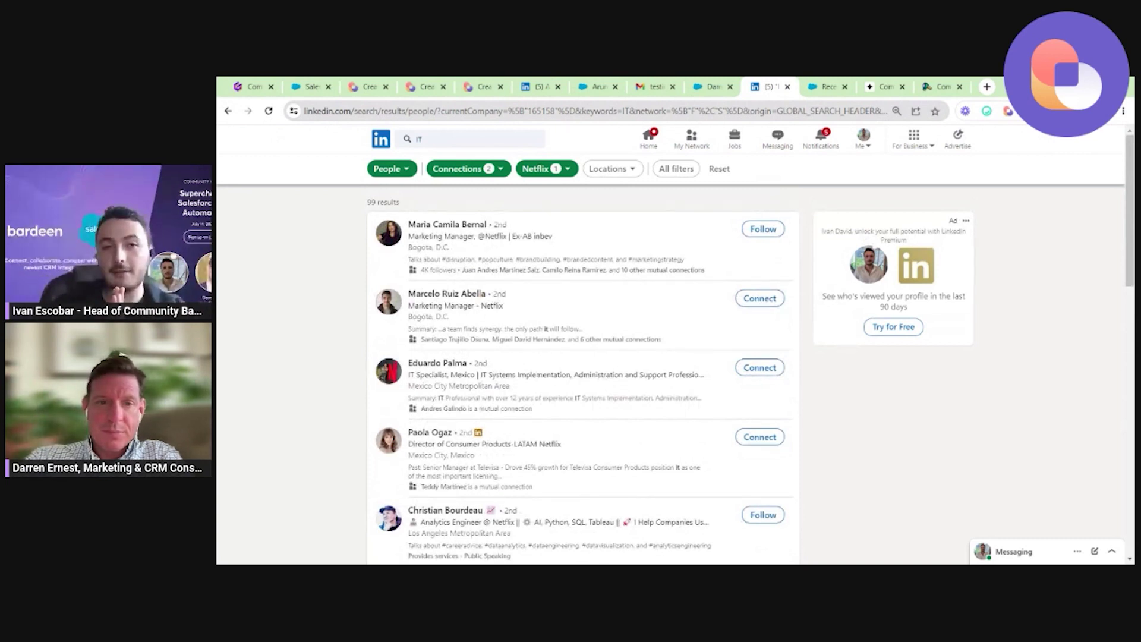
left_click(1008, 111)
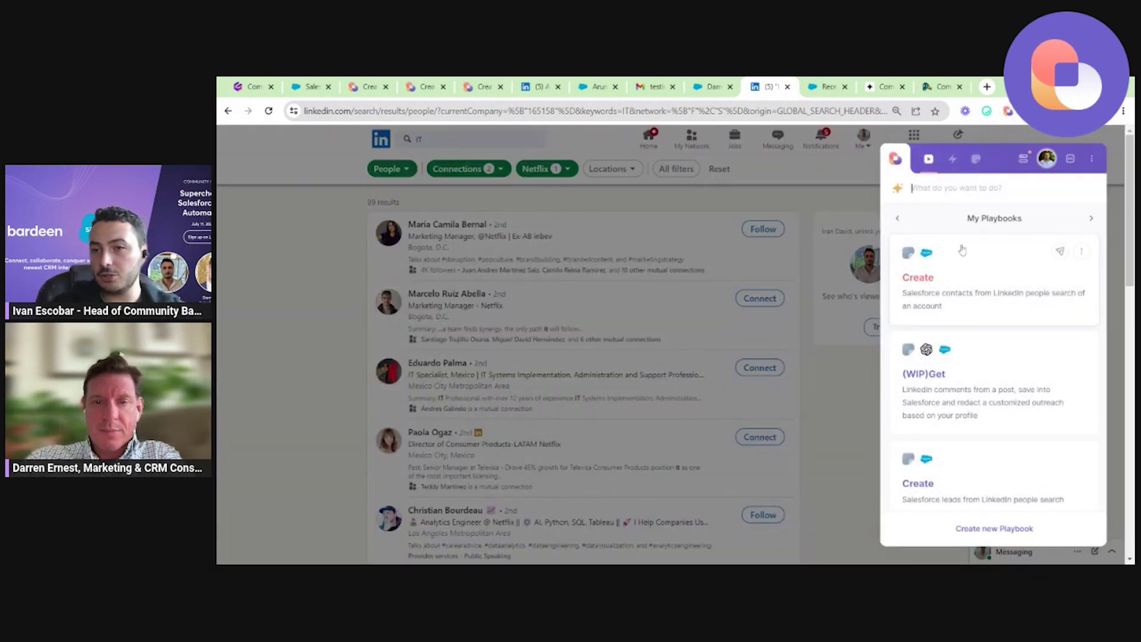
Launch the 'Create Salesforce leads from LinkedIn people search' playbook from My Playbooks.
scroll(980, 272, "down", 1)
scroll(979, 273, "down", 3)
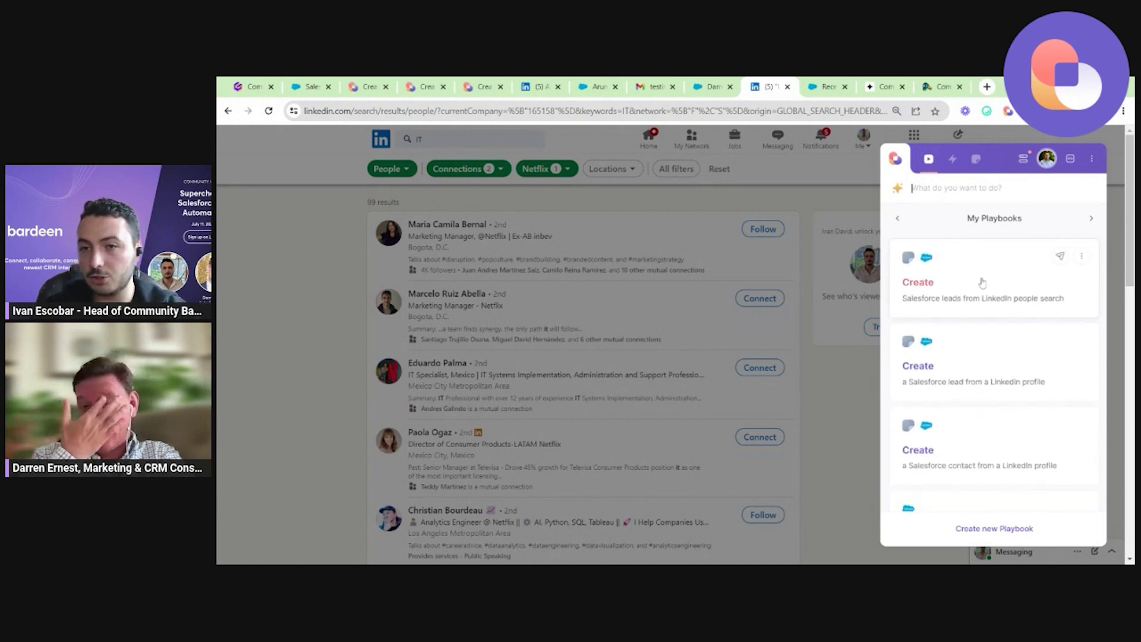
scroll(979, 273, "up", 5)
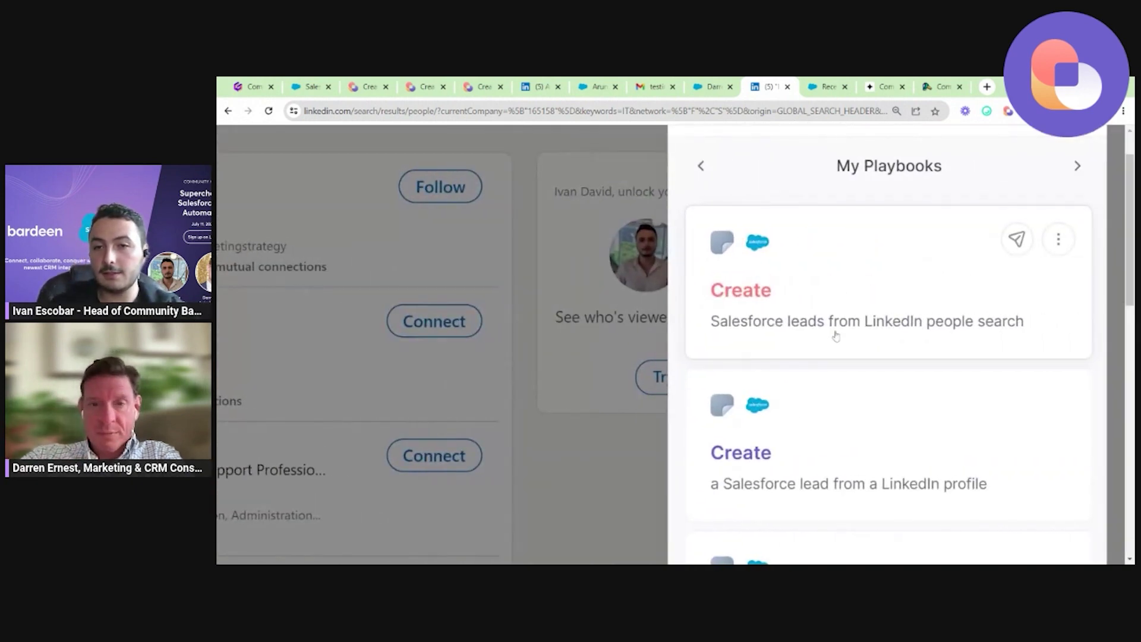
scroll(871, 342, "down", 5)
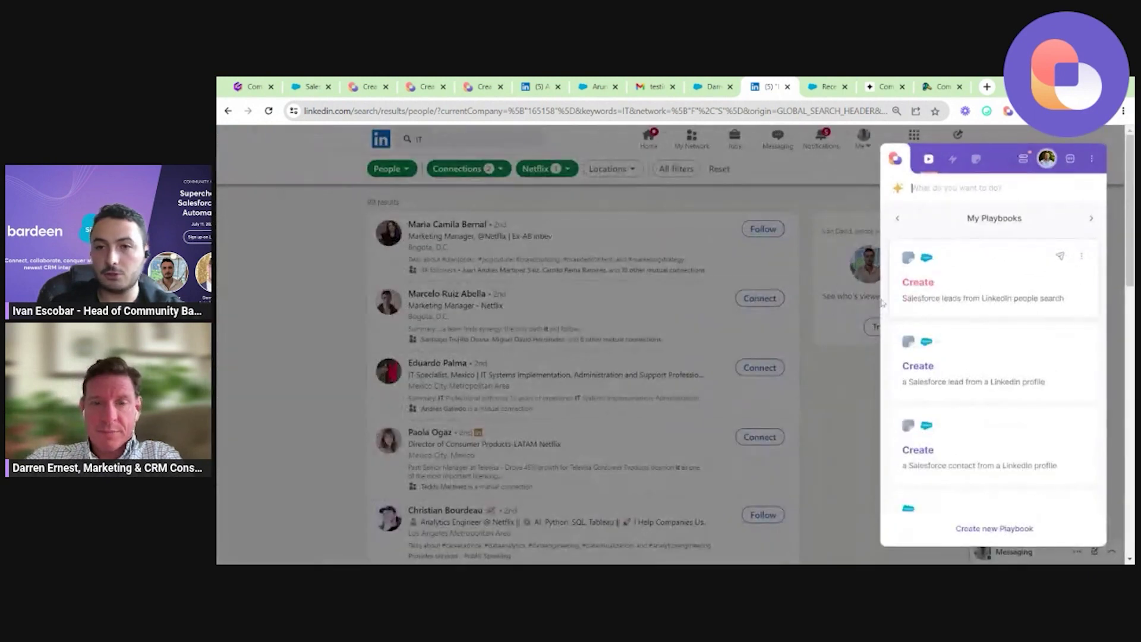
left_click(928, 284)
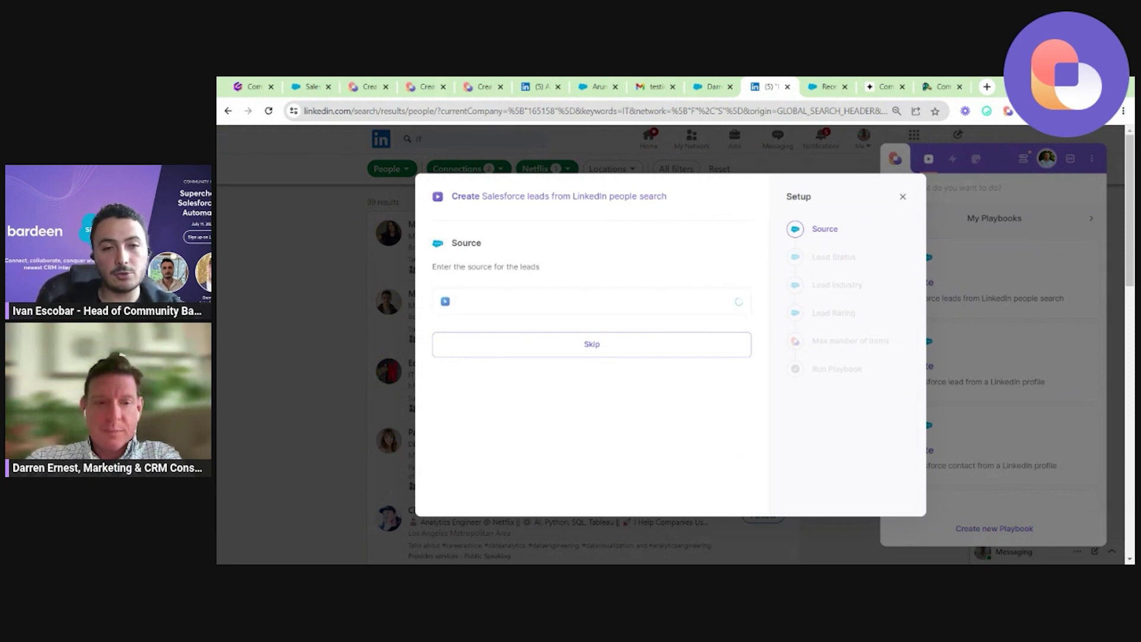
Answer the setup with Source Web, Open - Not Contacted, Entertainment, cold rating and 3 maximum items.
type("we")
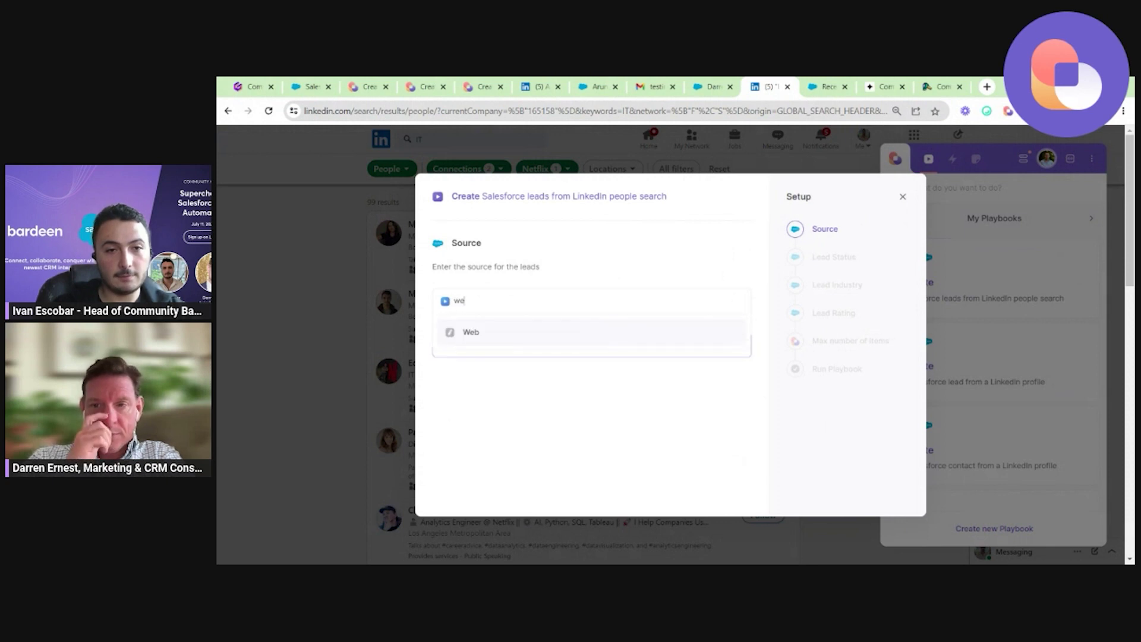
key("Return")
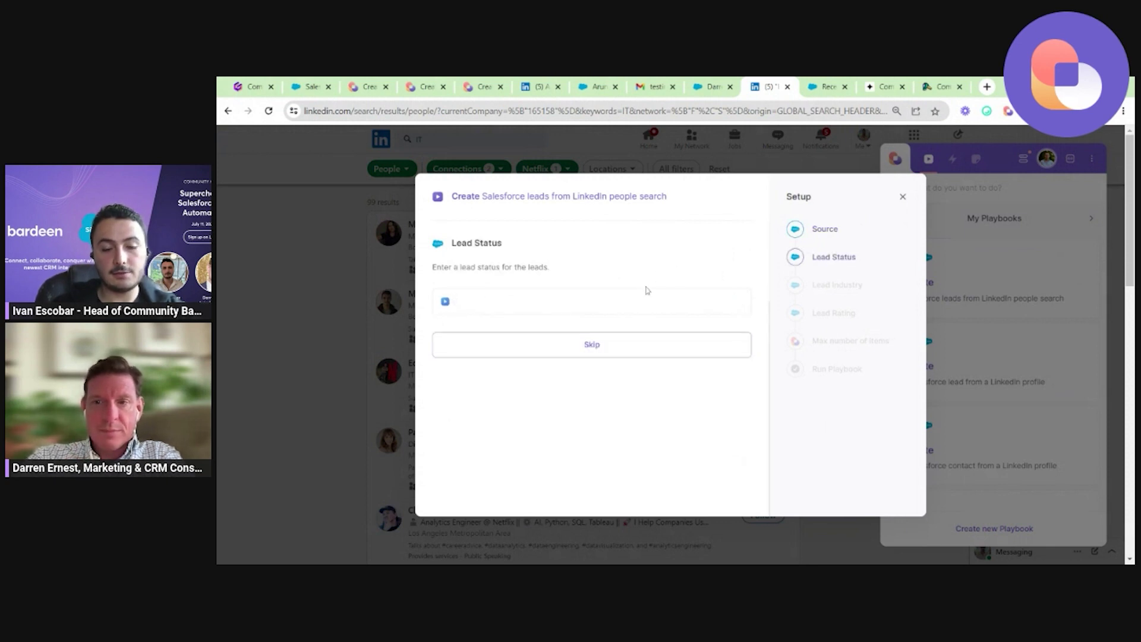
type("open")
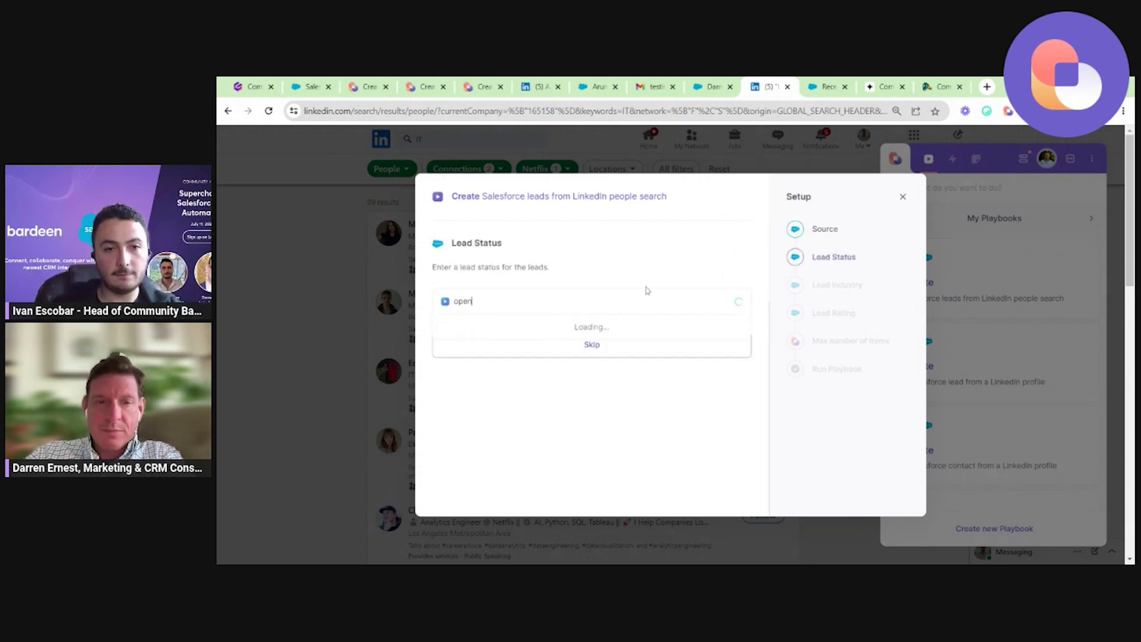
left_click(573, 335)
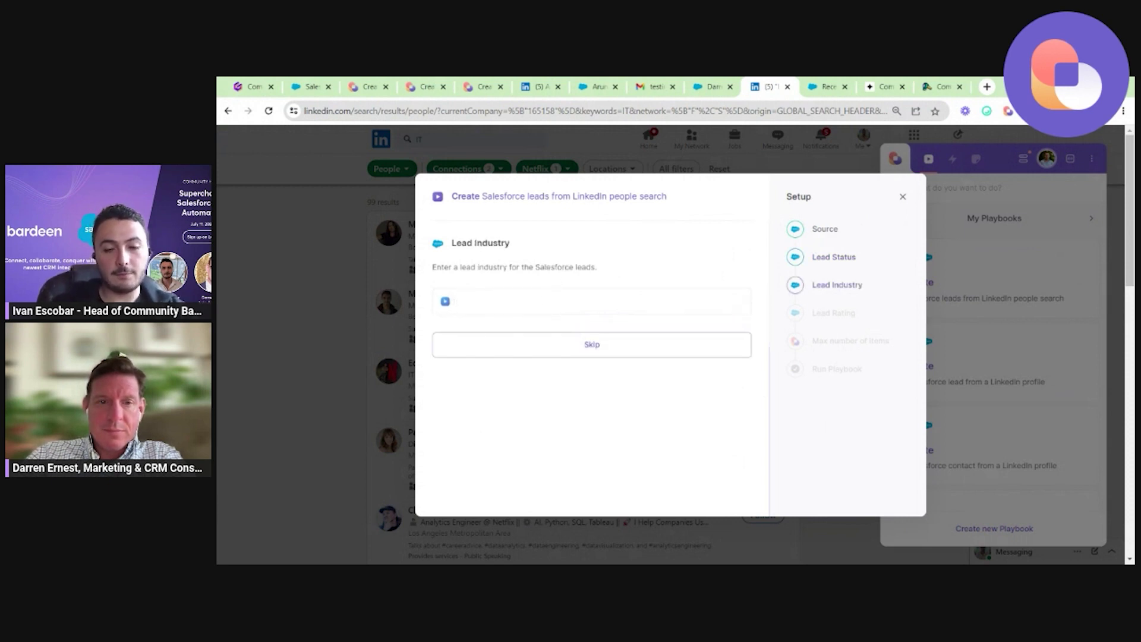
type("ent")
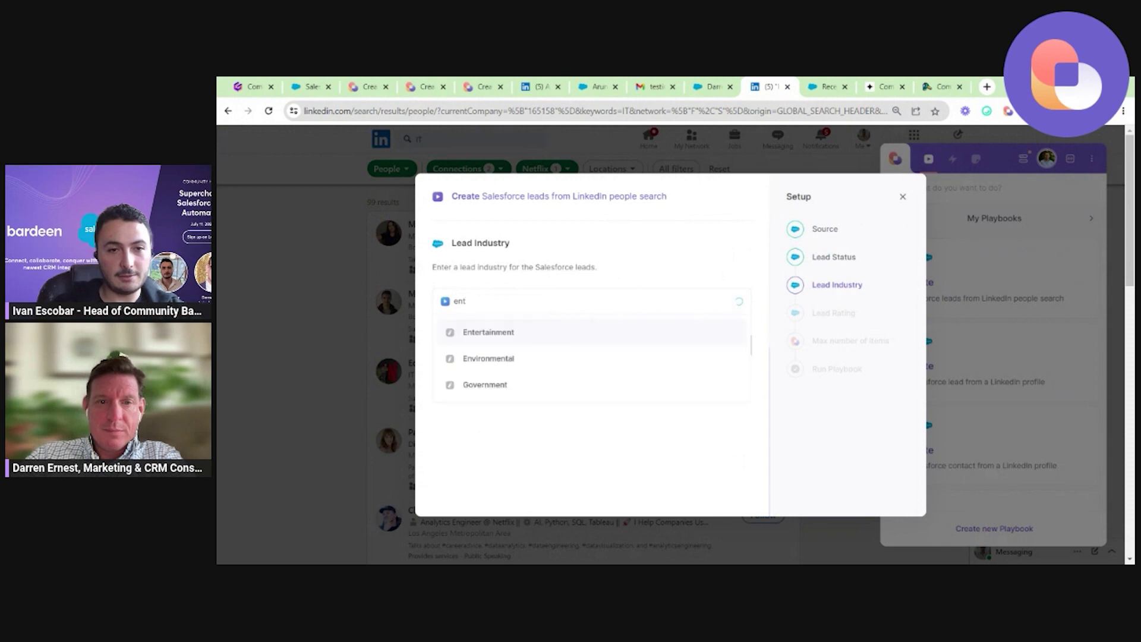
left_click(530, 331)
key("Return")
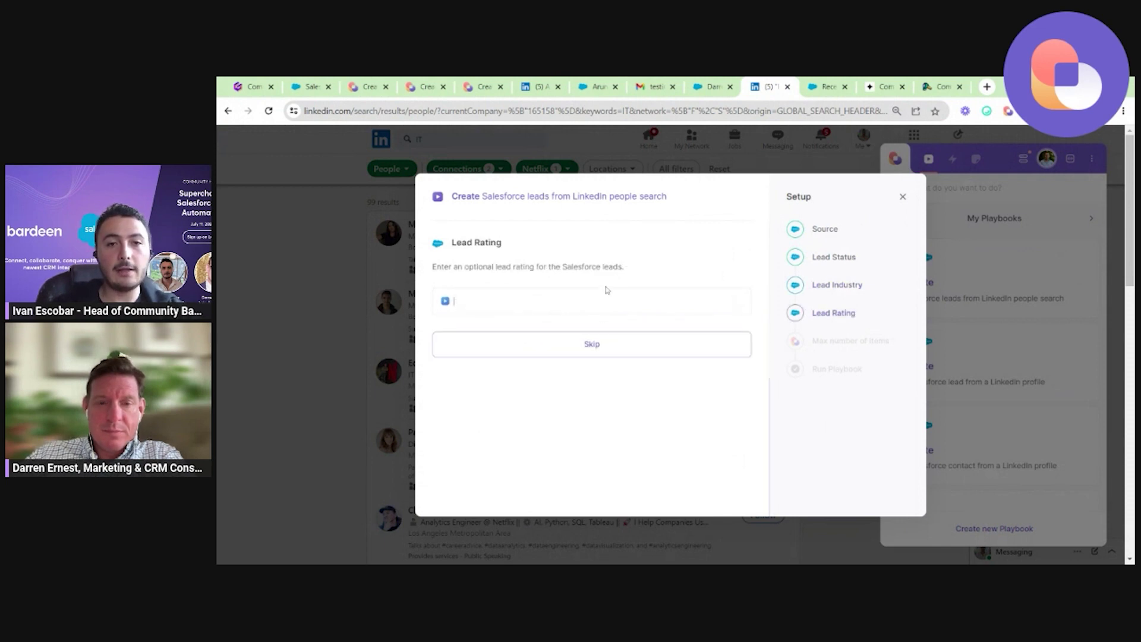
type("cold")
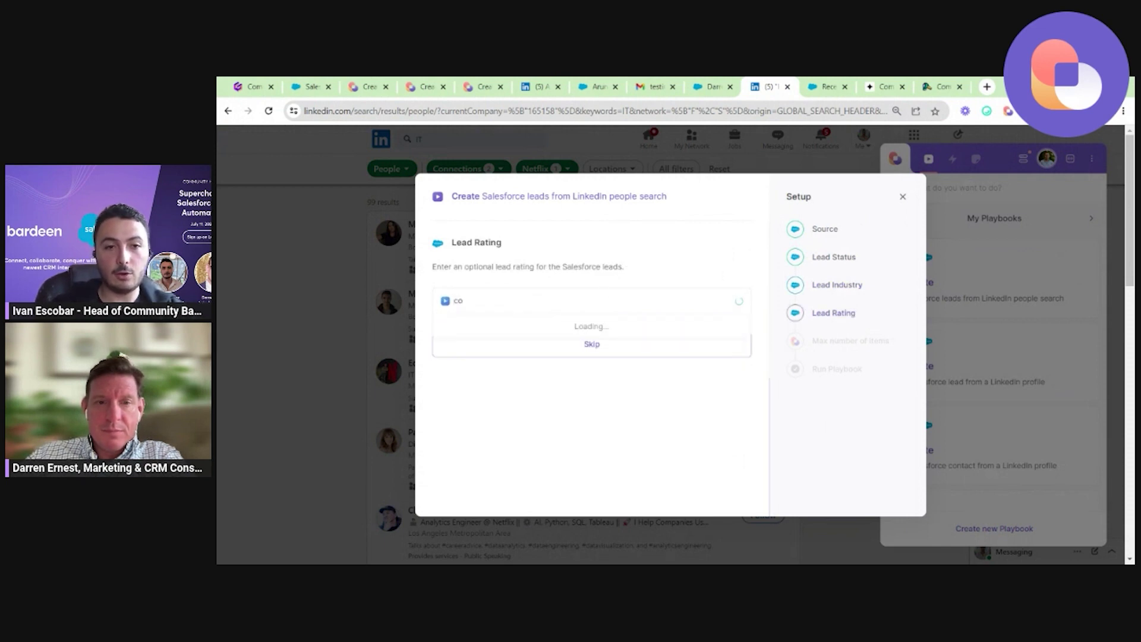
left_click(547, 330)
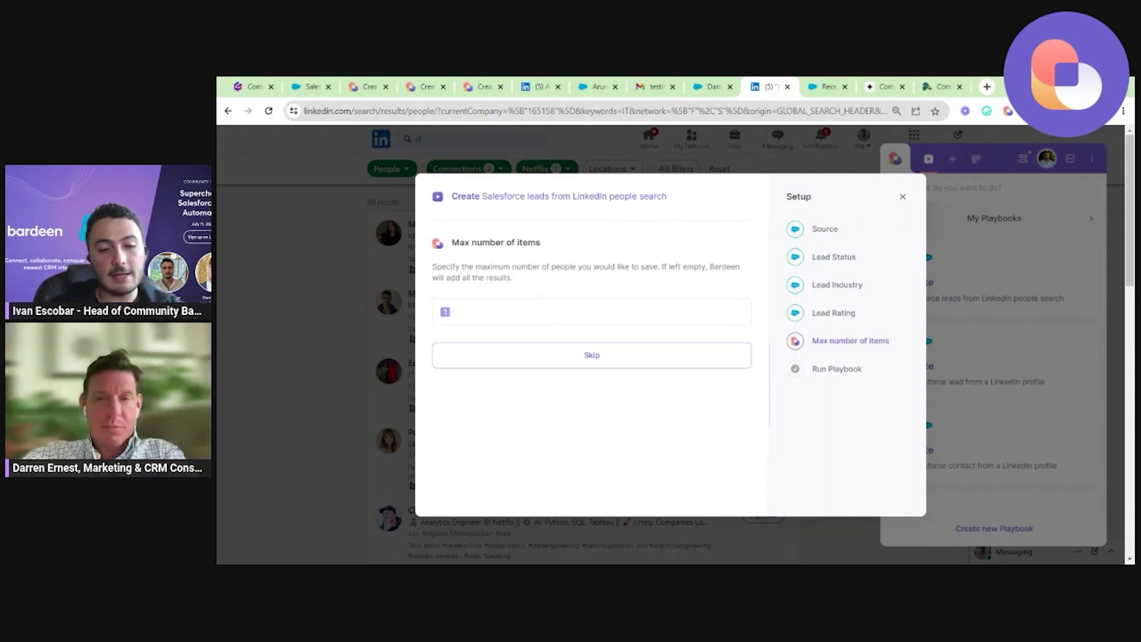
type("3")
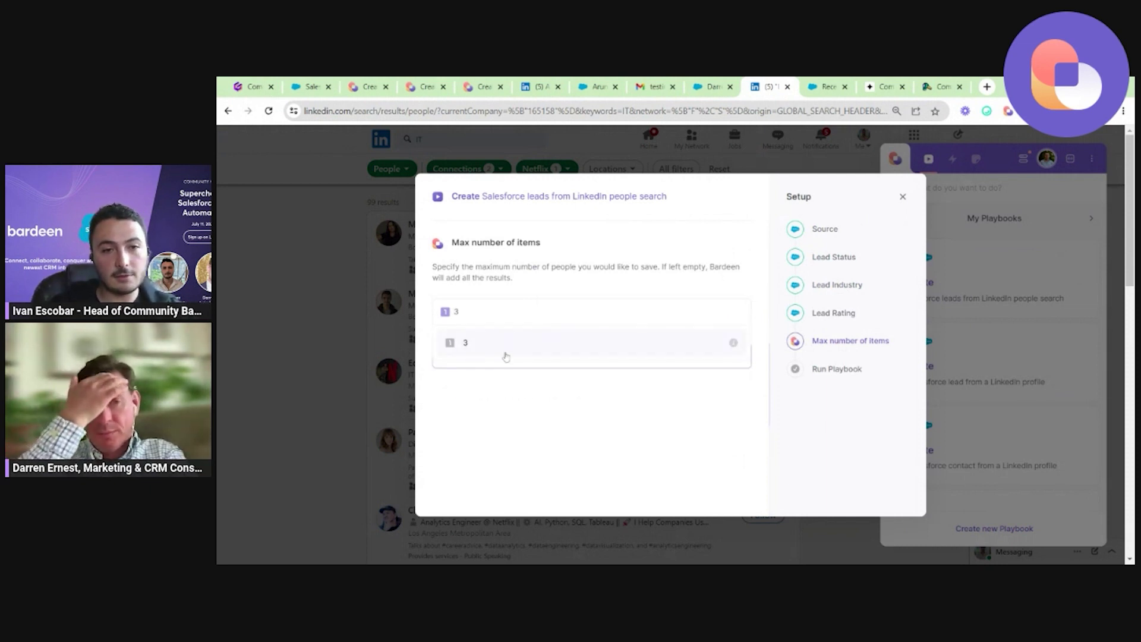
left_click(497, 348)
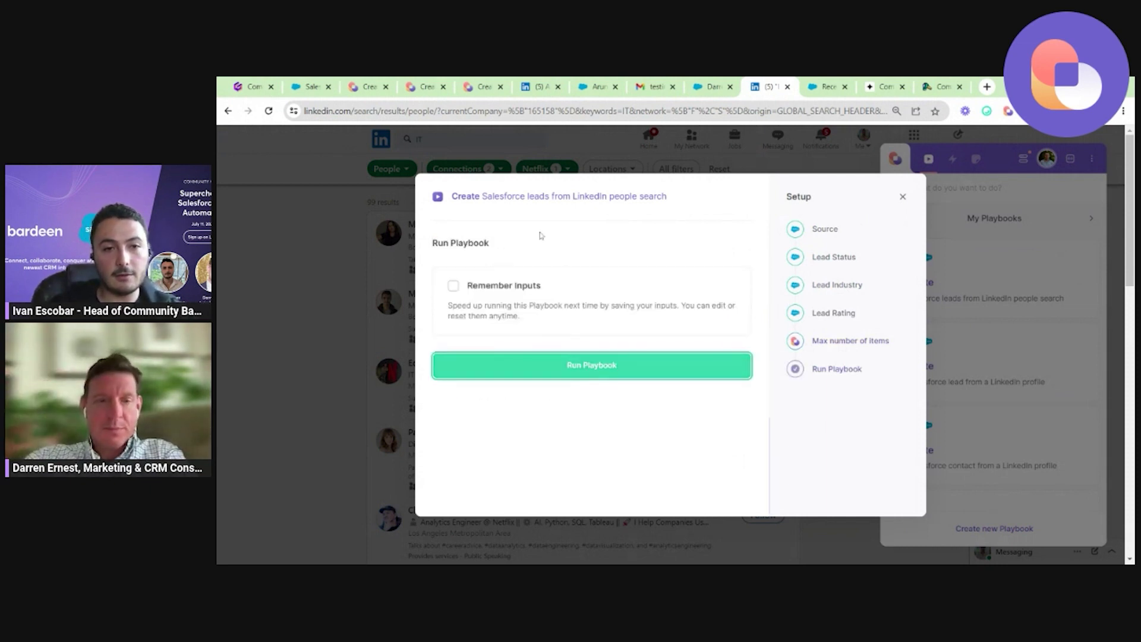
Run the playbook and switch to Salesforce's Recently Viewed Leads list while it works.
left_click(591, 363)
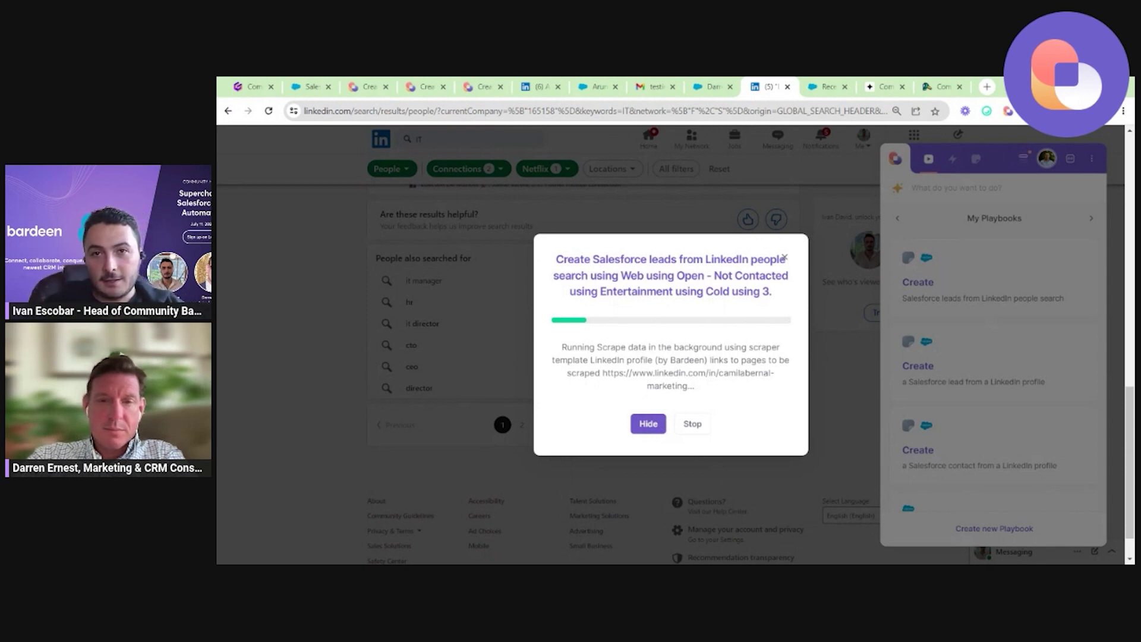
left_click(835, 85)
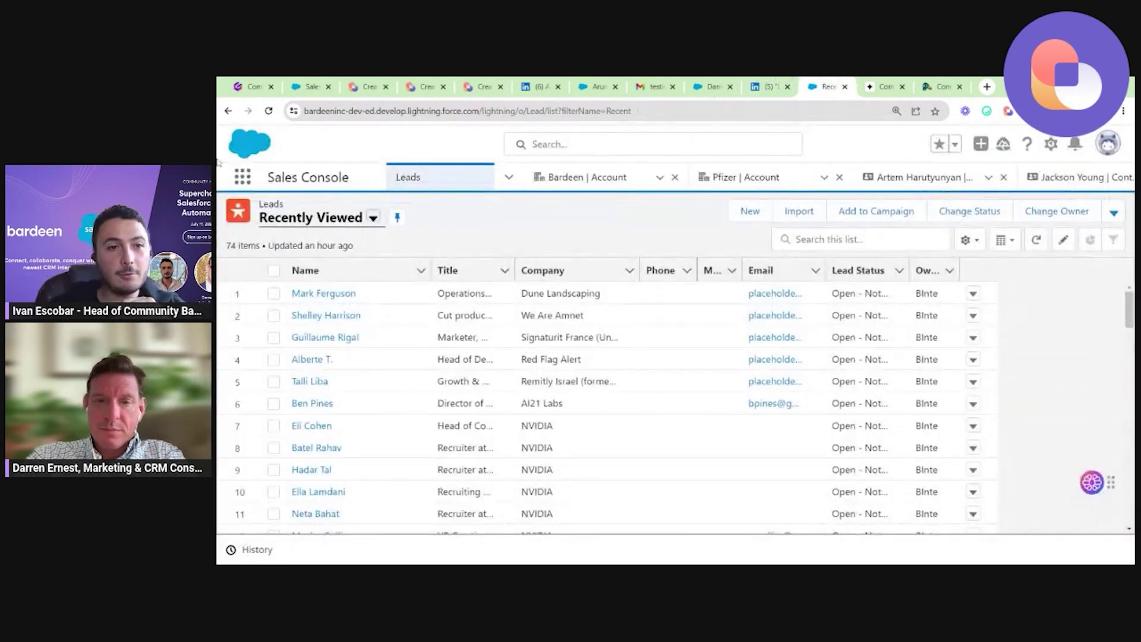
Open the ShapeX lead's record from Salesforce's Recently Viewed leads list.
left_click(797, 83)
left_click(823, 85)
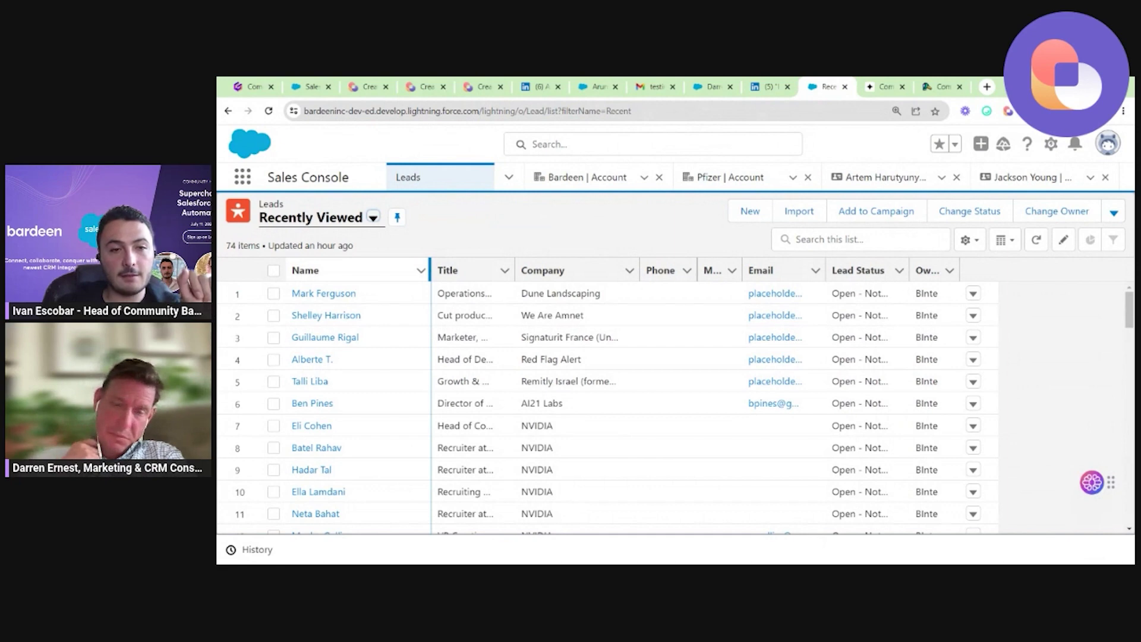
scroll(540, 408, "down", 10)
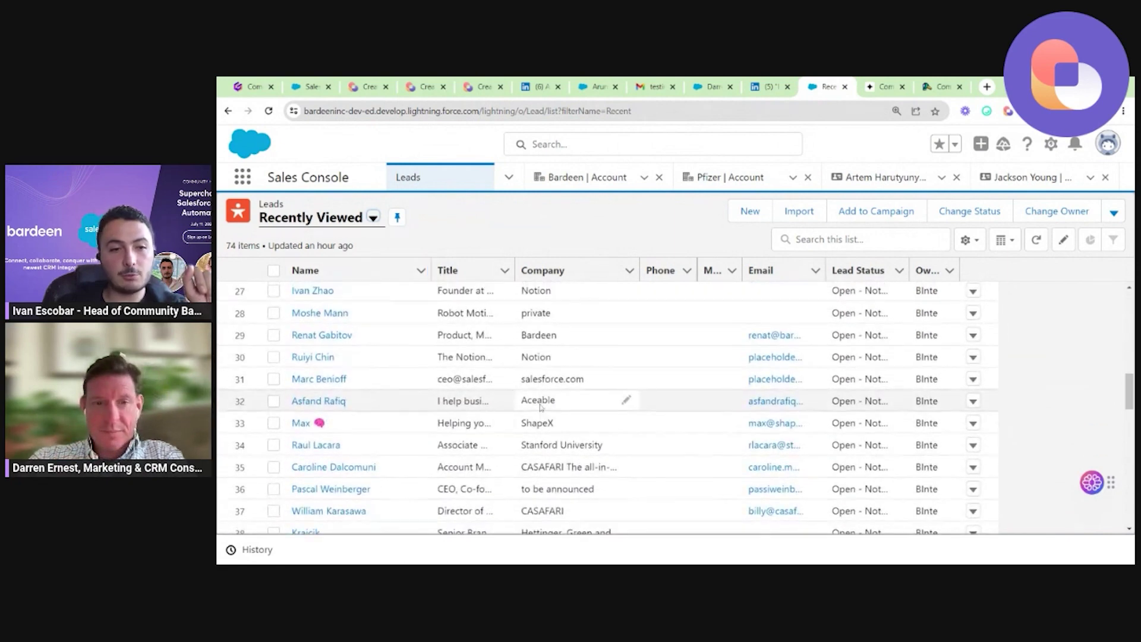
scroll(540, 407, "up", 3)
scroll(540, 408, "down", 5)
scroll(427, 408, "up", 3)
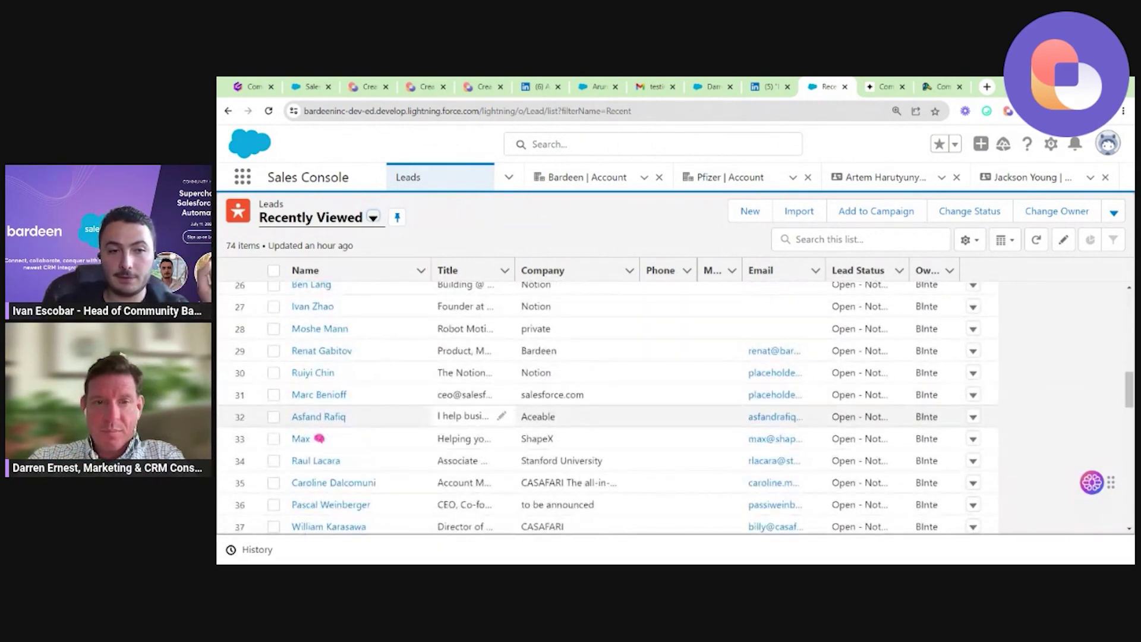
left_click(301, 439)
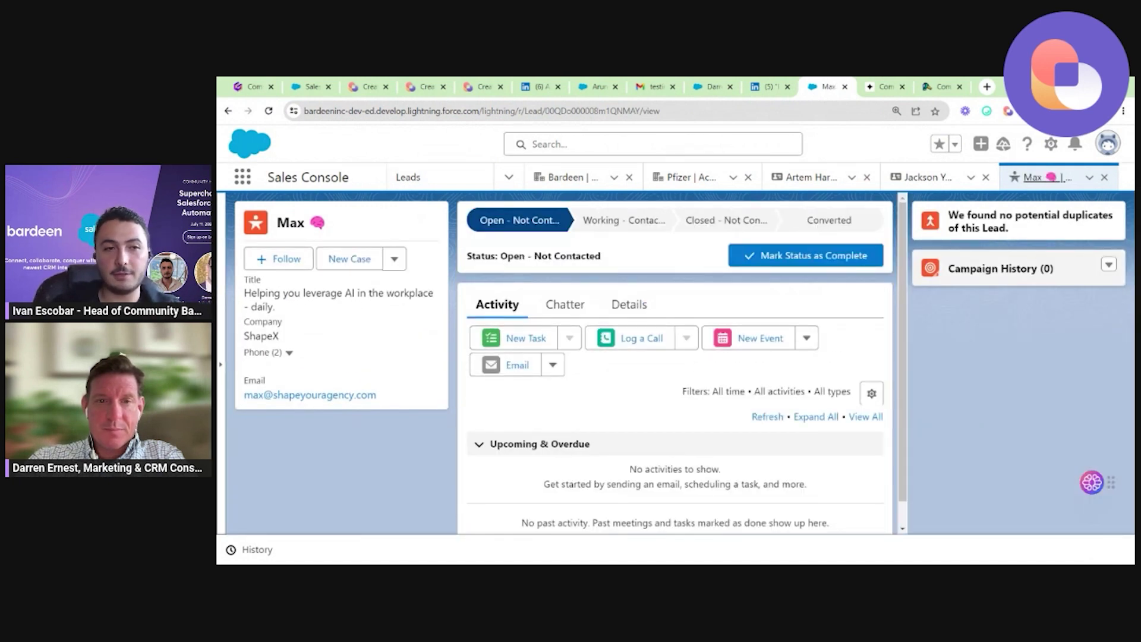
Check the ShapeX lead's Details (source Web, industry Education, rating Cold), then go back to the list.
double_click(262, 307)
left_click(279, 333)
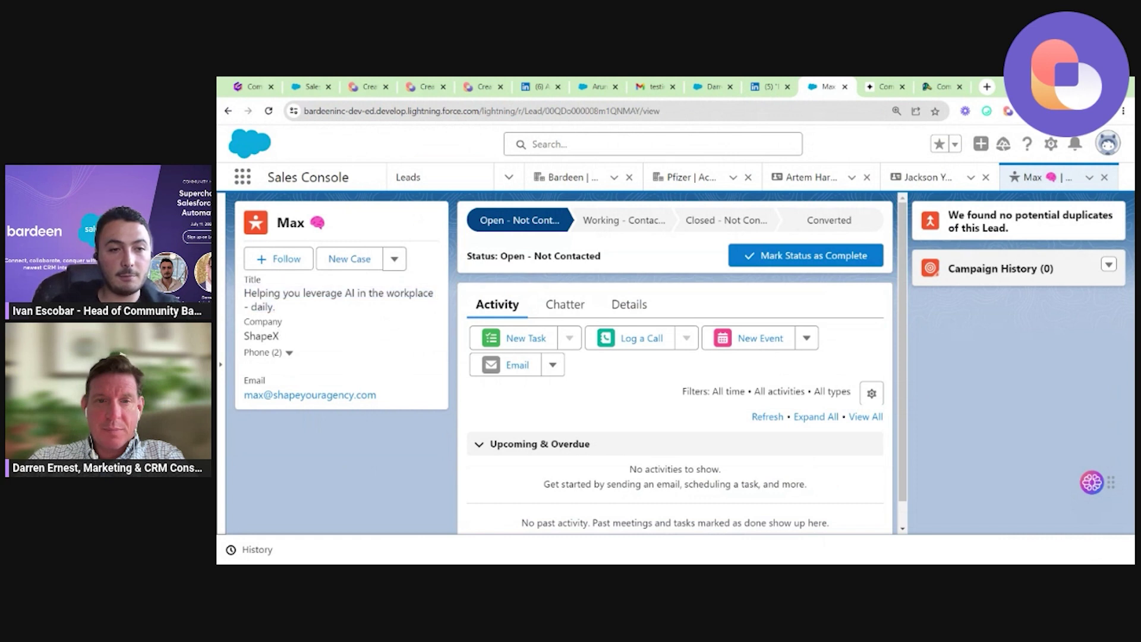
left_click(575, 306)
left_click(624, 306)
scroll(623, 310, "down", 3)
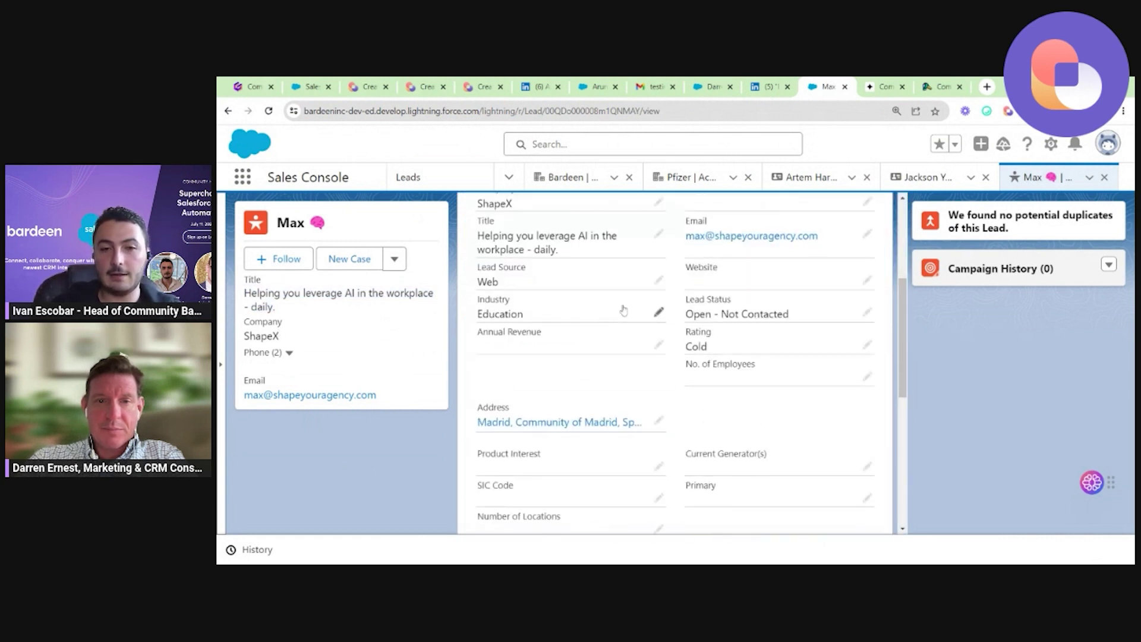
scroll(624, 309, "up", 3)
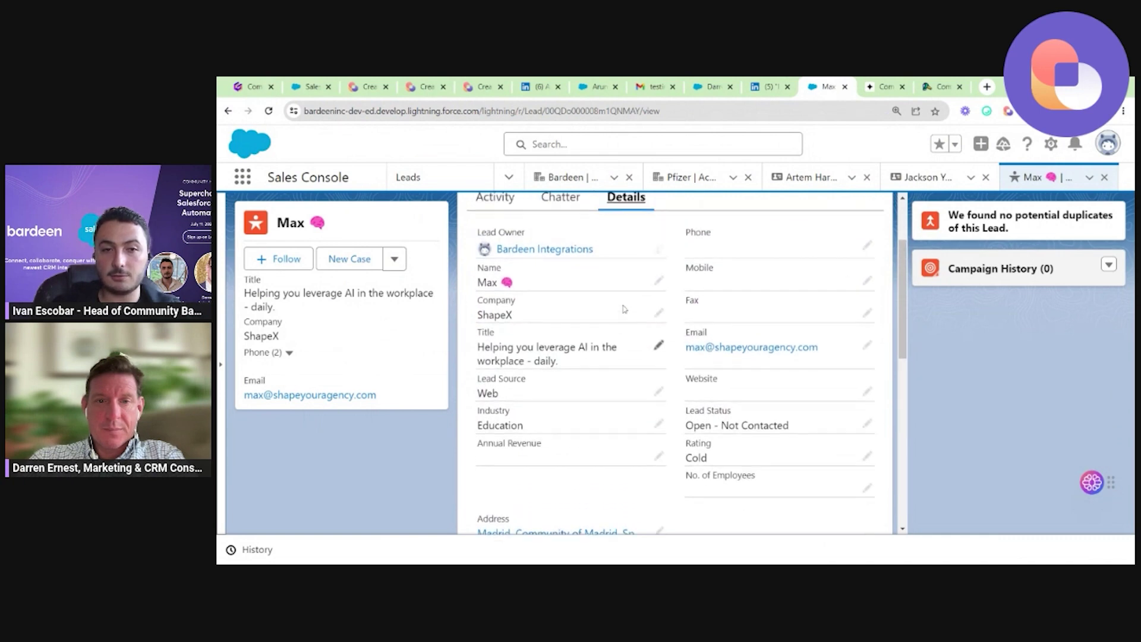
scroll(549, 313, "down", 3)
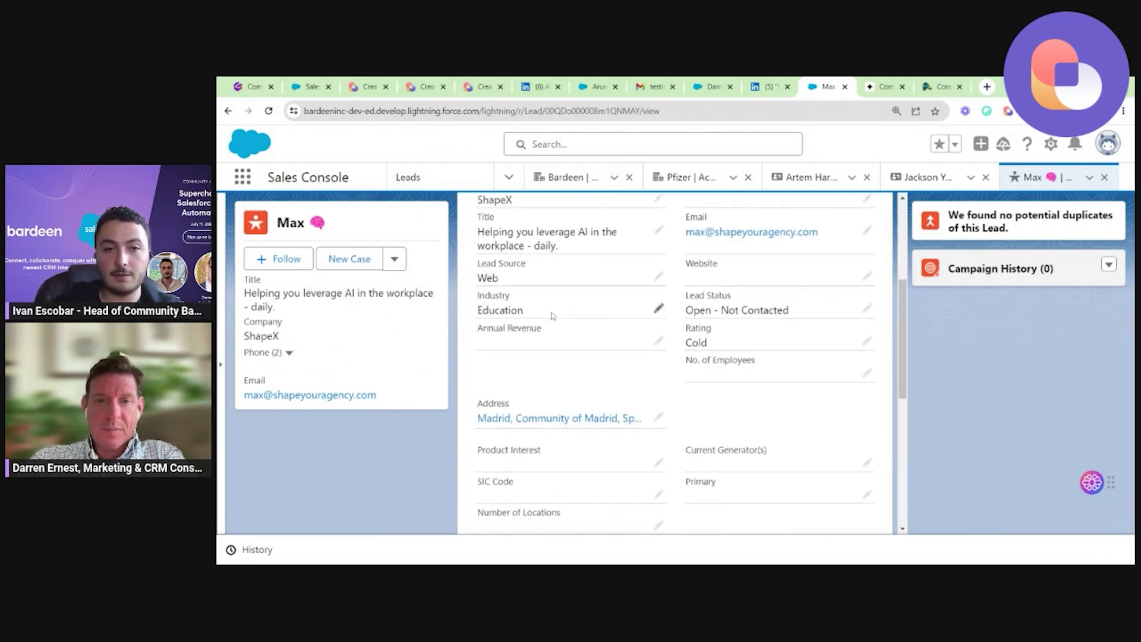
scroll(623, 346, "down", 4)
scroll(622, 346, "down", 1)
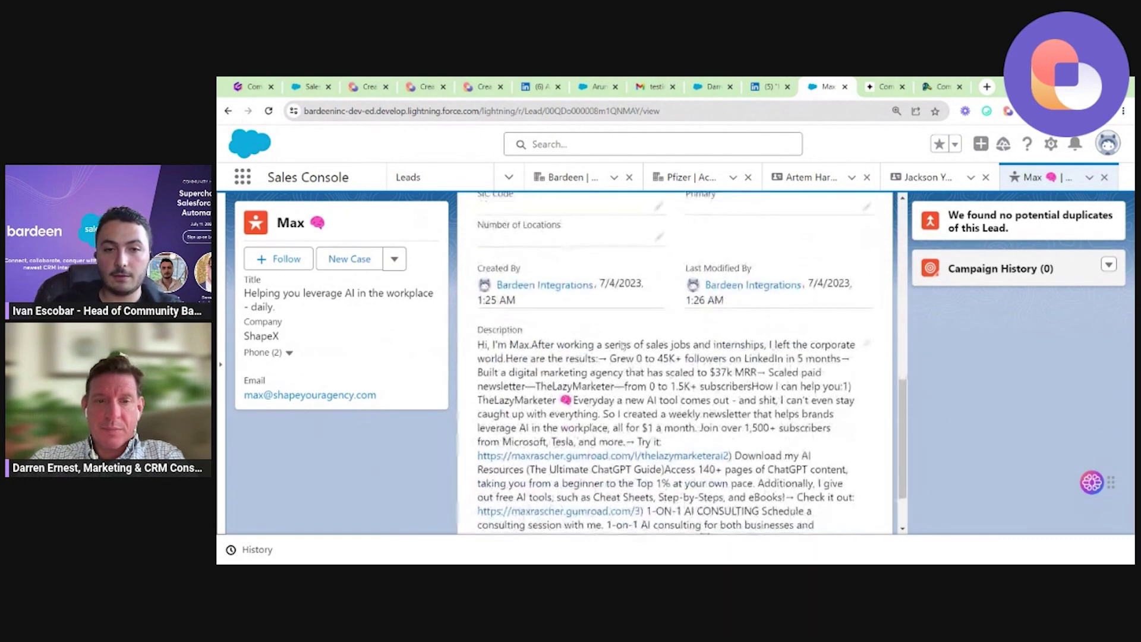
scroll(622, 346, "up", 7)
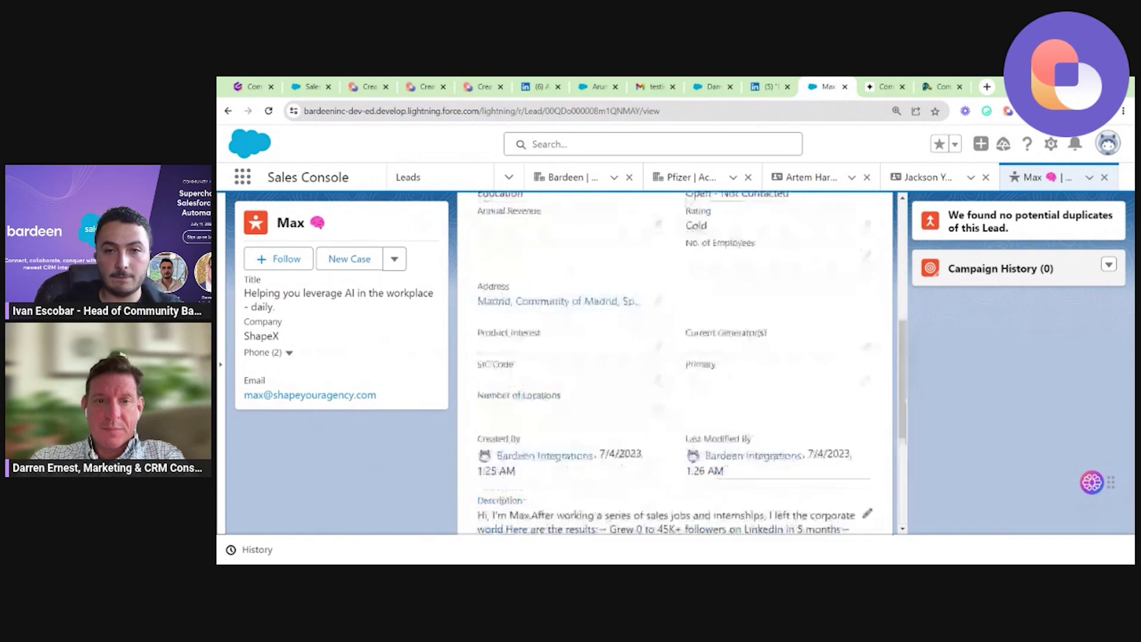
left_click(228, 111)
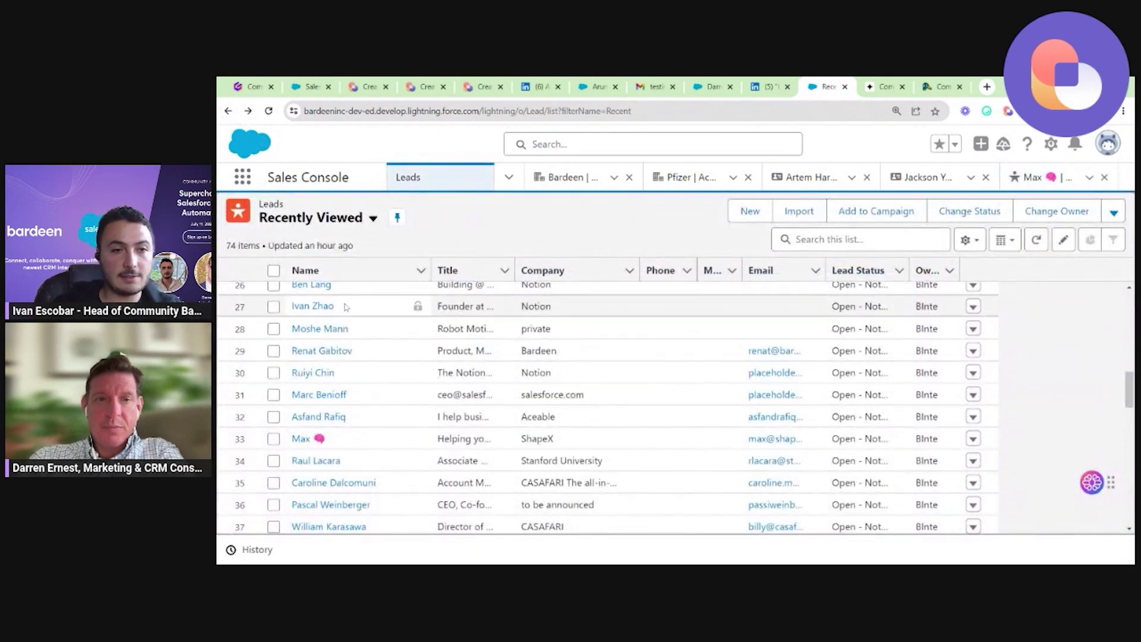
Review the Bardeen ML/AI research scientist lead's Details, then return to LinkedIn's Bardeen results.
scroll(345, 308, "up", 2)
scroll(395, 365, "up", 4)
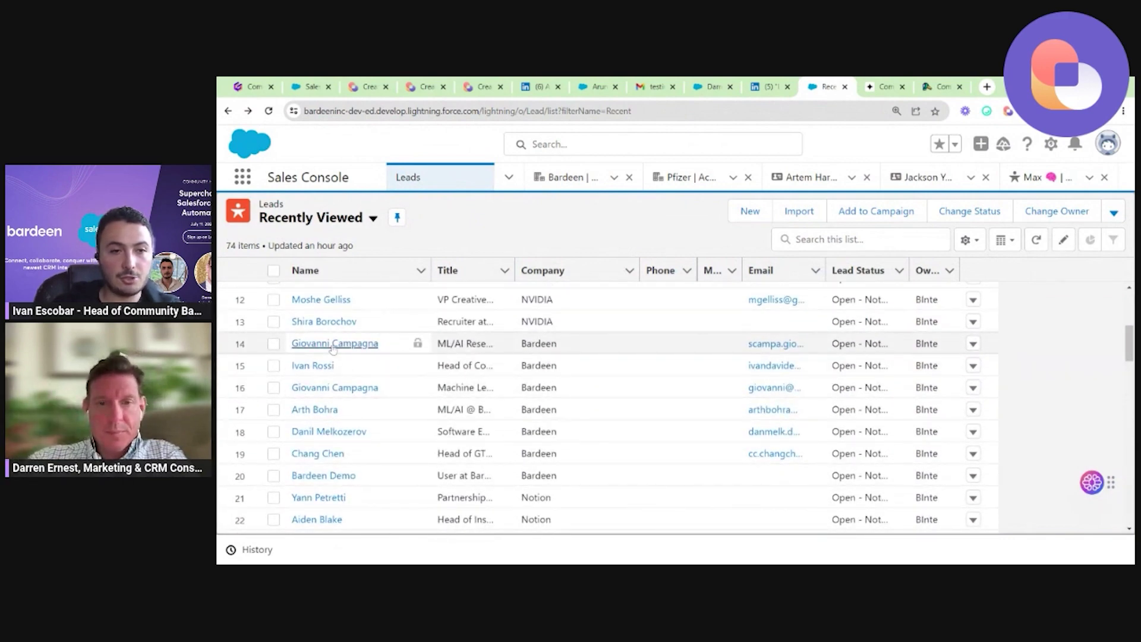
left_click(333, 346)
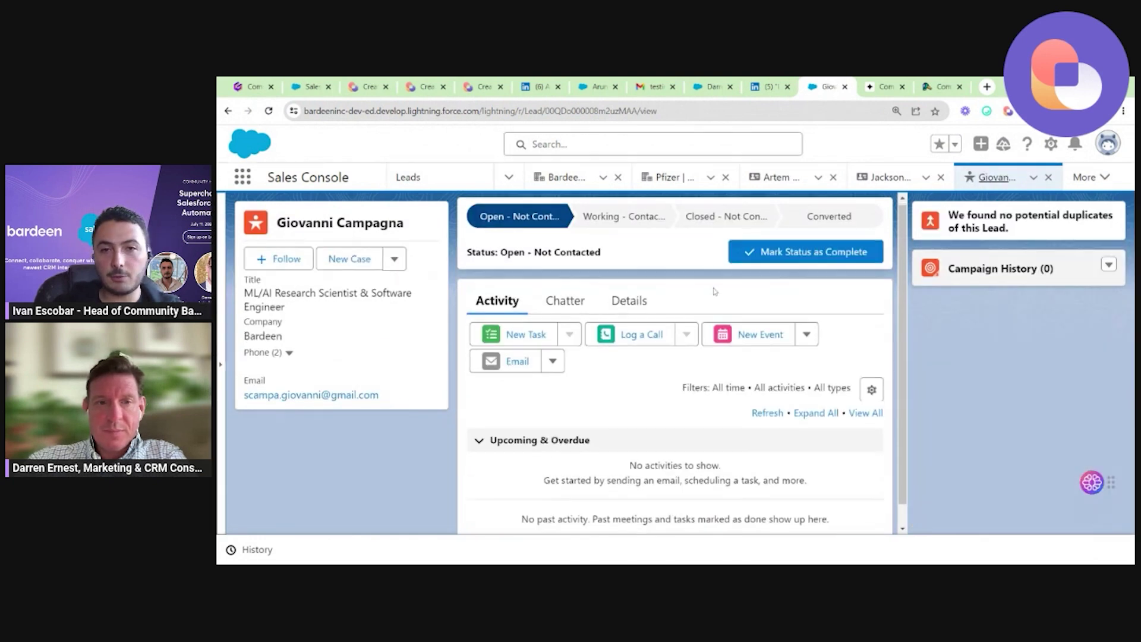
scroll(715, 291, "down", 1)
left_click(634, 284)
scroll(635, 287, "down", 1)
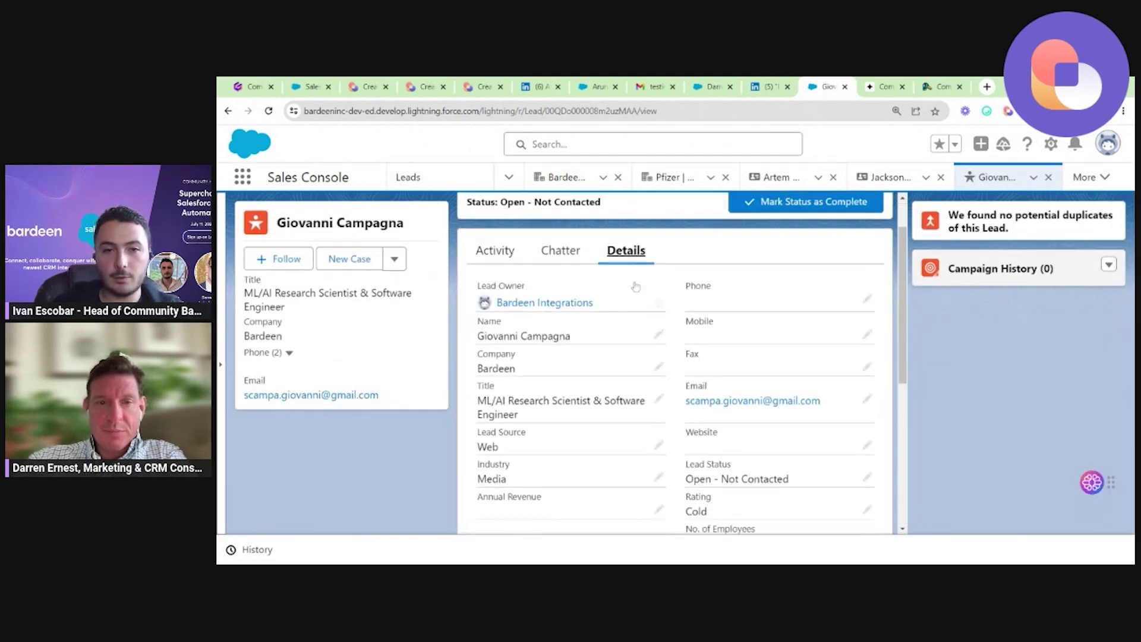
scroll(636, 287, "down", 3)
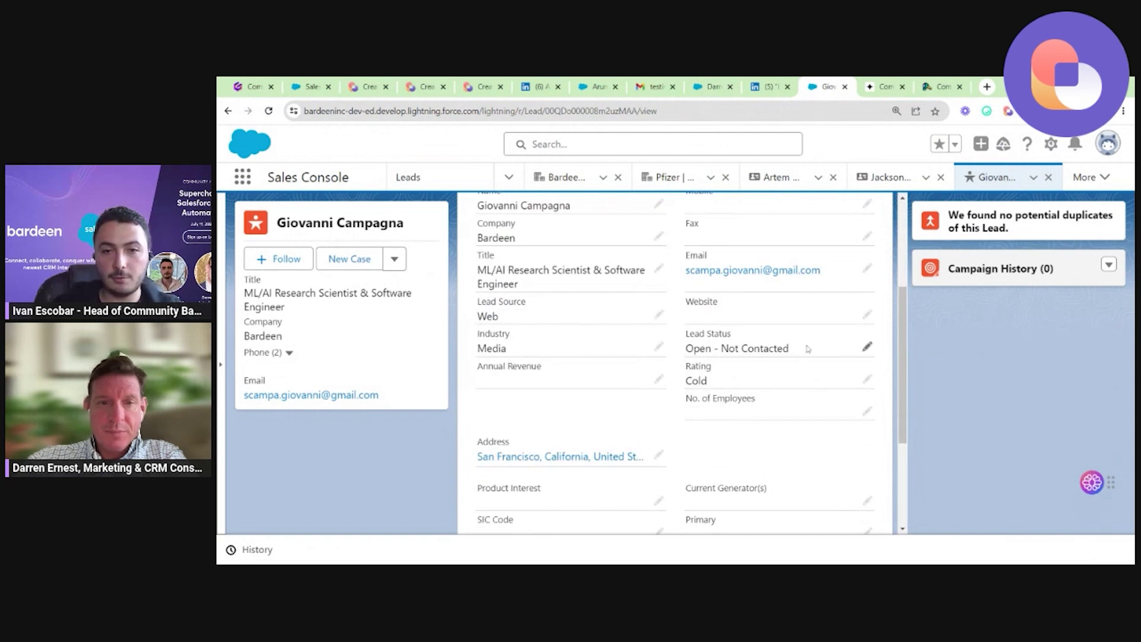
scroll(537, 476, "down", 3)
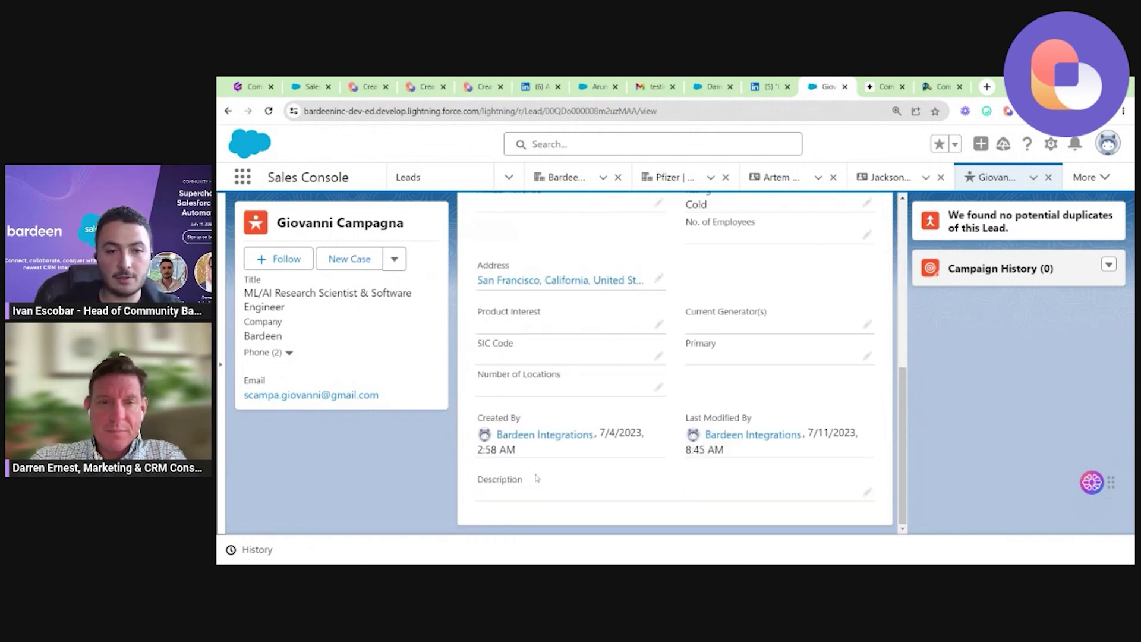
scroll(723, 353, "up", 10)
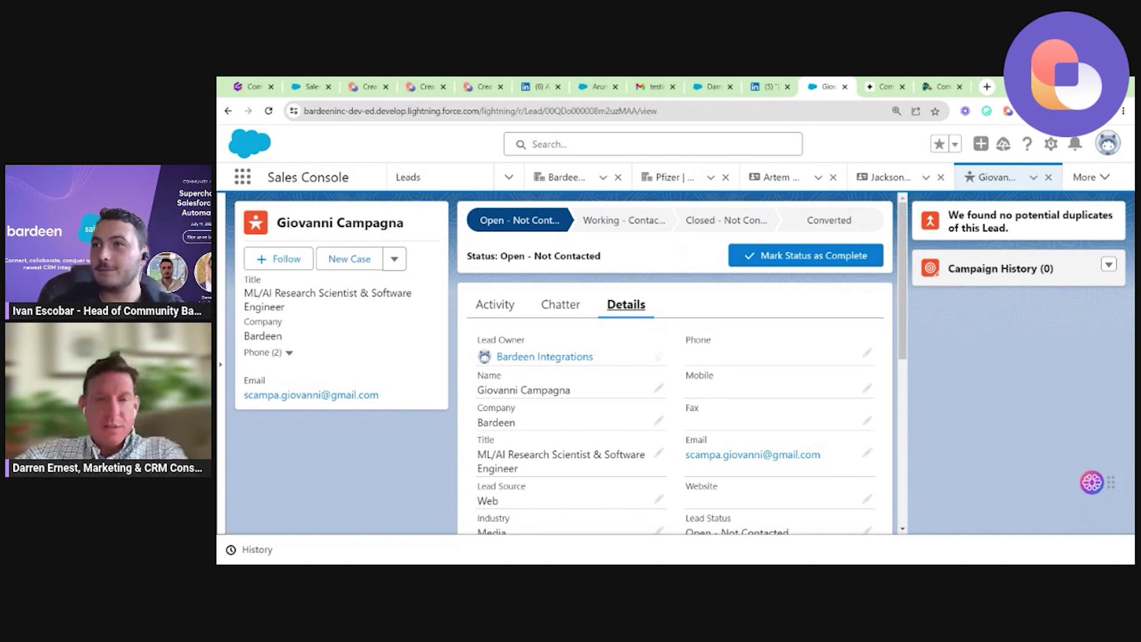
left_click(762, 82)
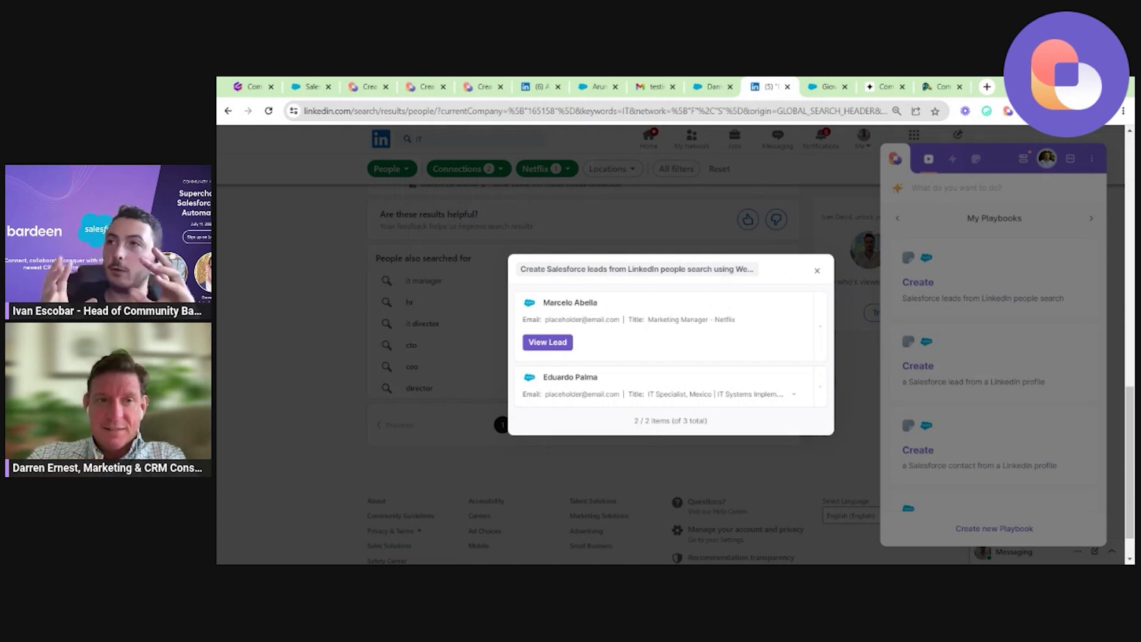
Return to the Bardeen researcher lead record and start an inline edit of its fields.
left_click(820, 85)
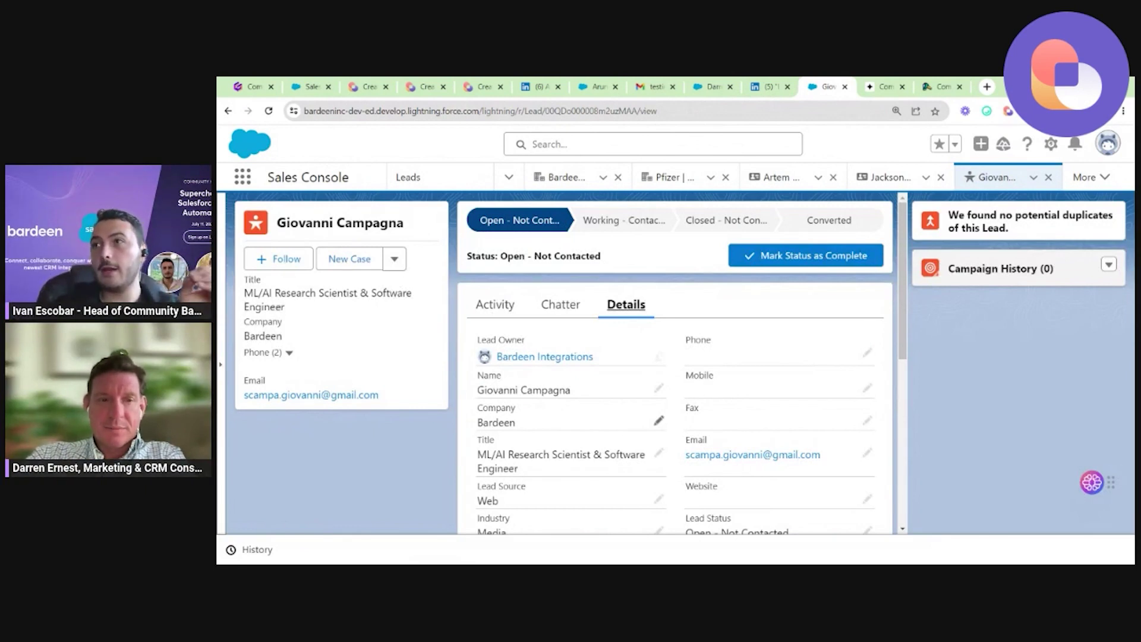
mouse_move(588, 357)
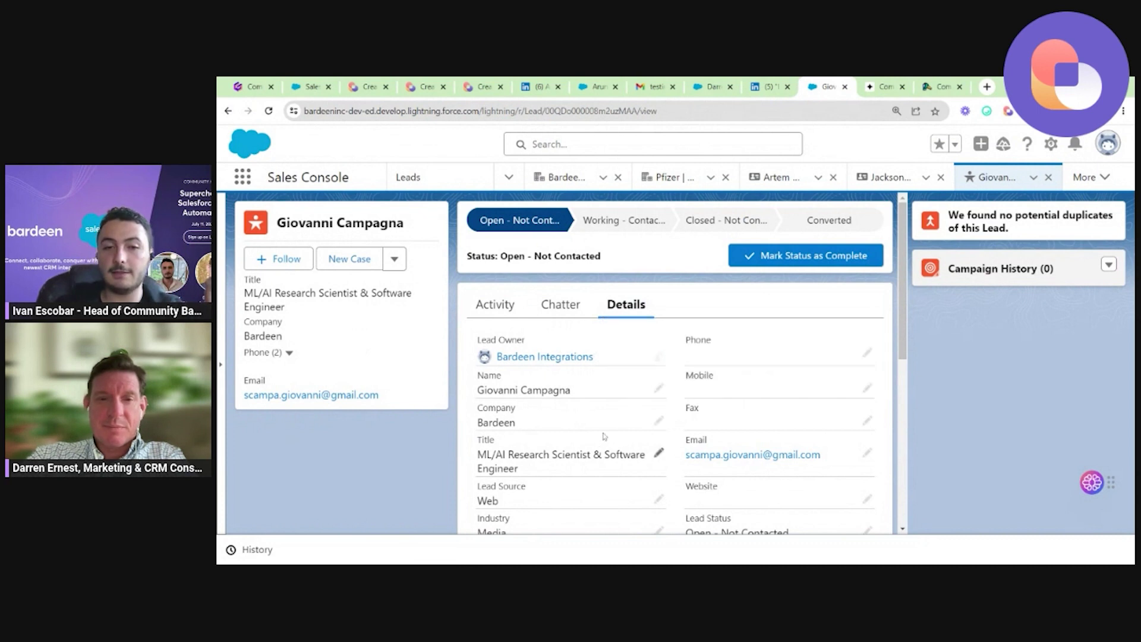
scroll(604, 437, "down", 1)
left_click(659, 398)
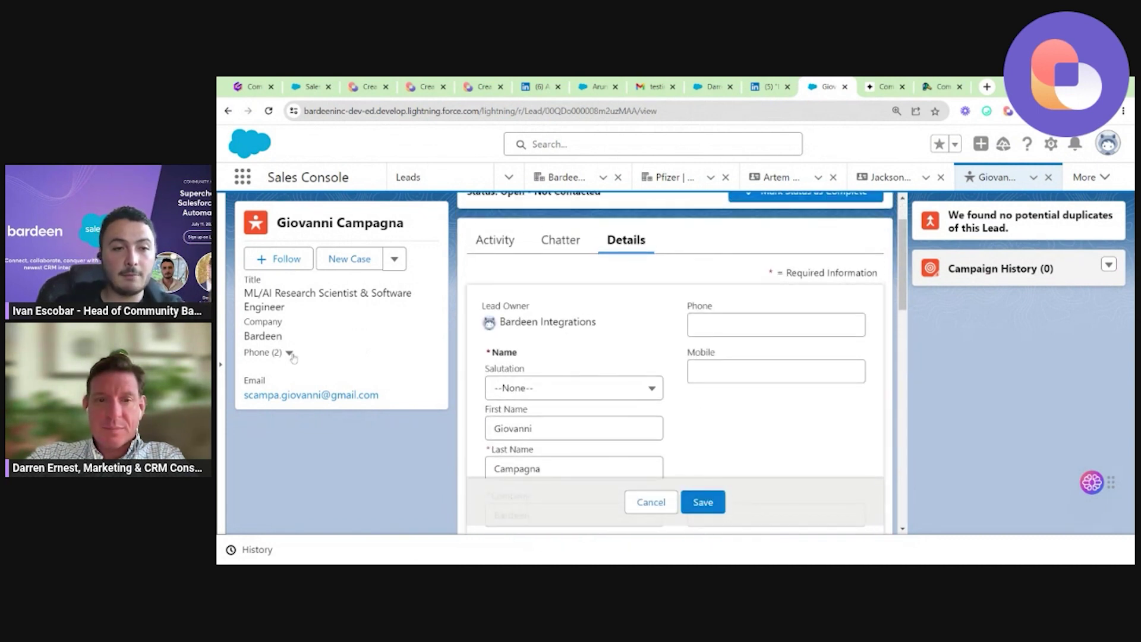
From Bardeen's created-leads list, open the Netflix Marketing Manager and IT Specialist leads in Salesforce.
left_click(773, 86)
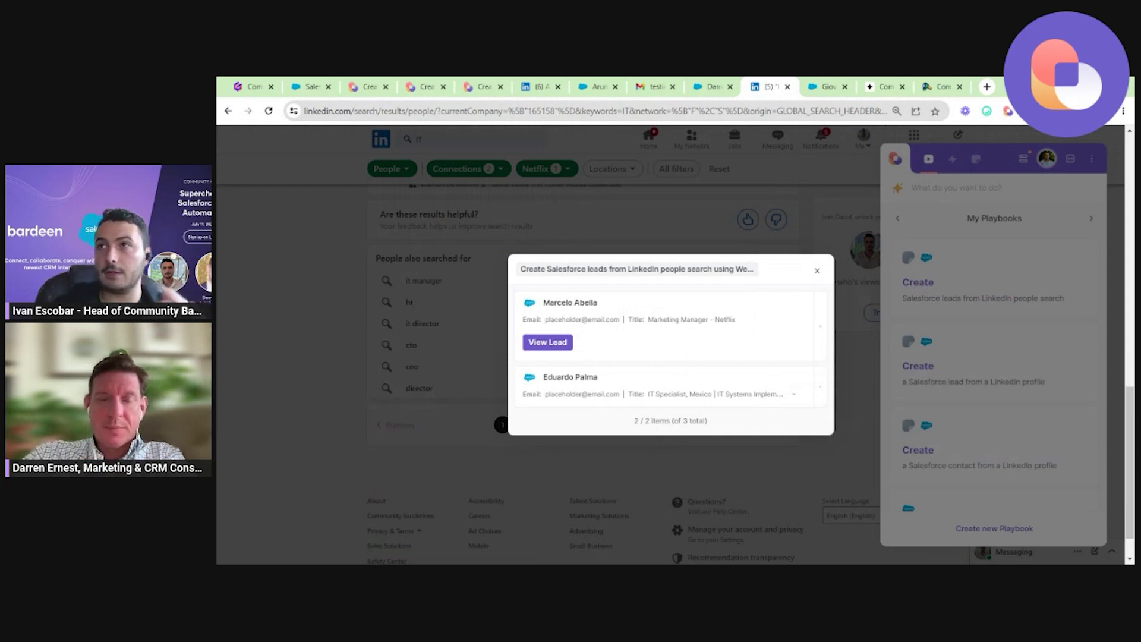
left_click(559, 347)
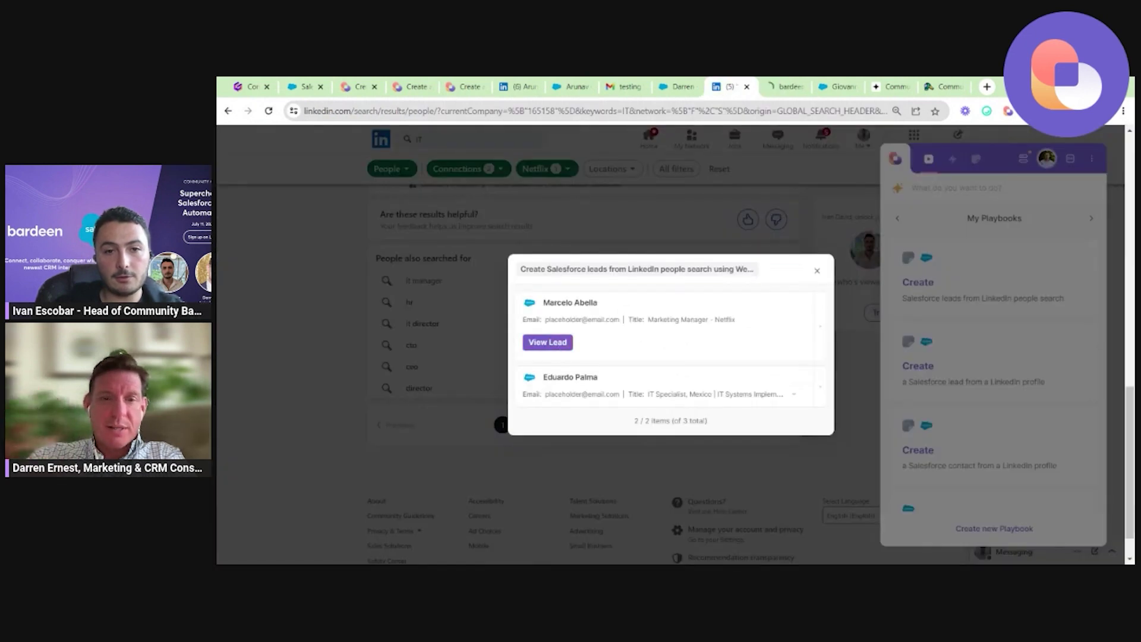
left_click(821, 388)
left_click(546, 402)
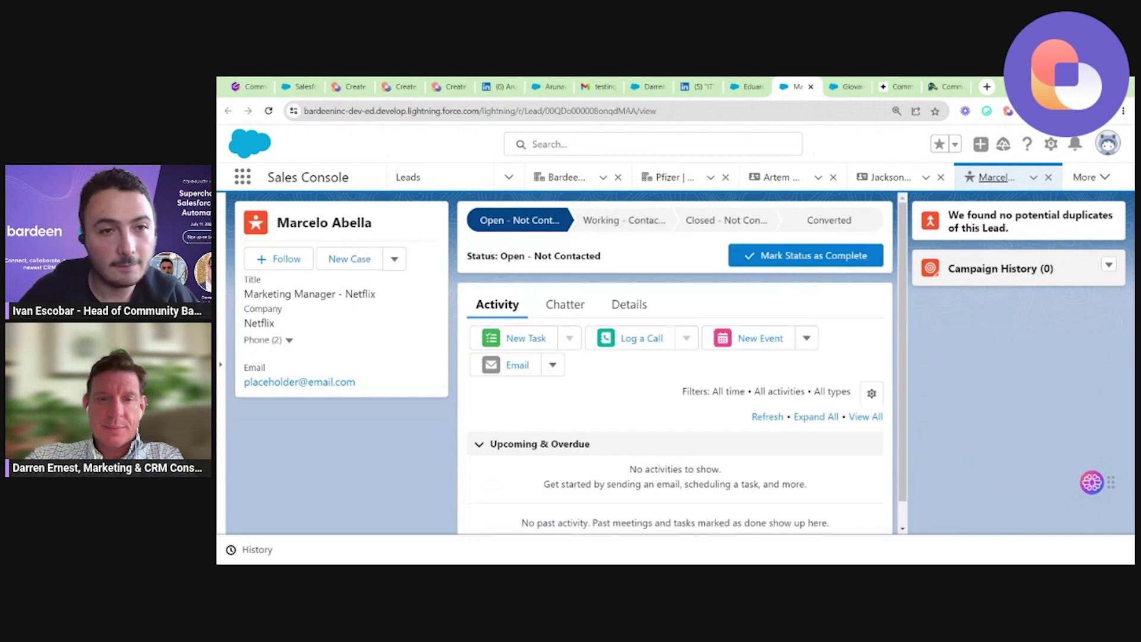
Bring up the Netflix Marketing Manager lead's full Details fields.
triple_click(315, 294)
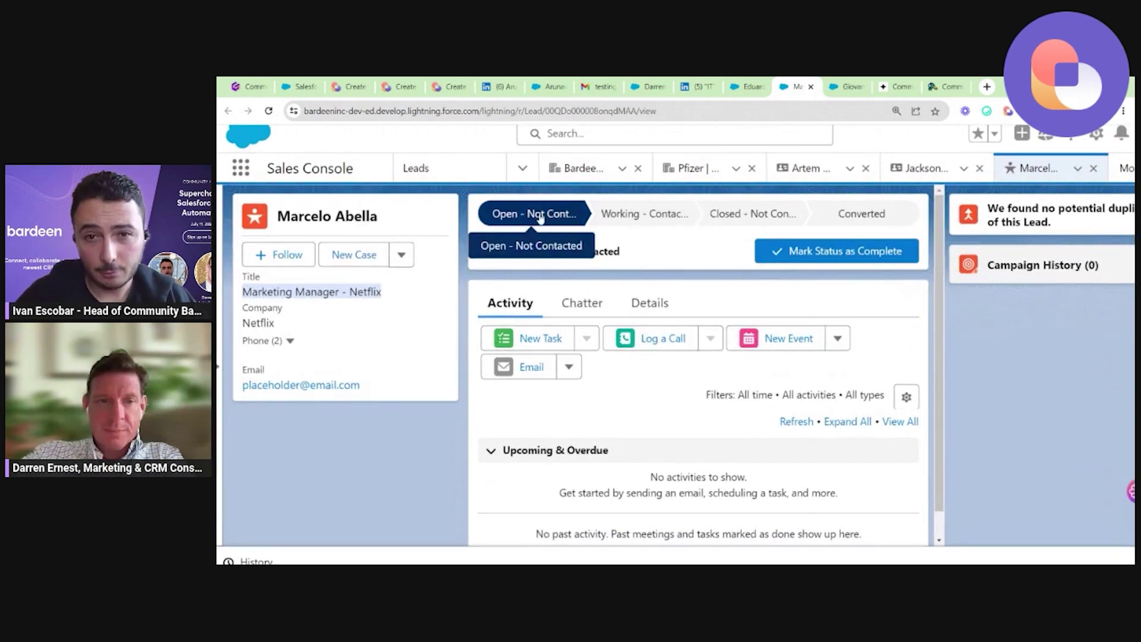
left_click(589, 302)
left_click(648, 288)
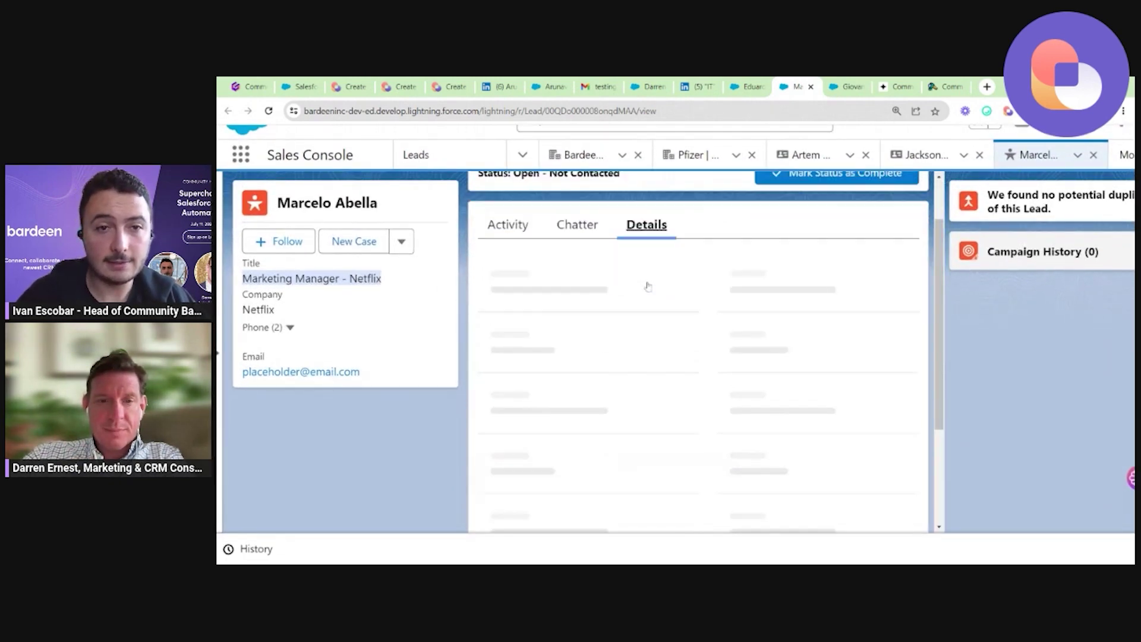
scroll(636, 333, "down", 2)
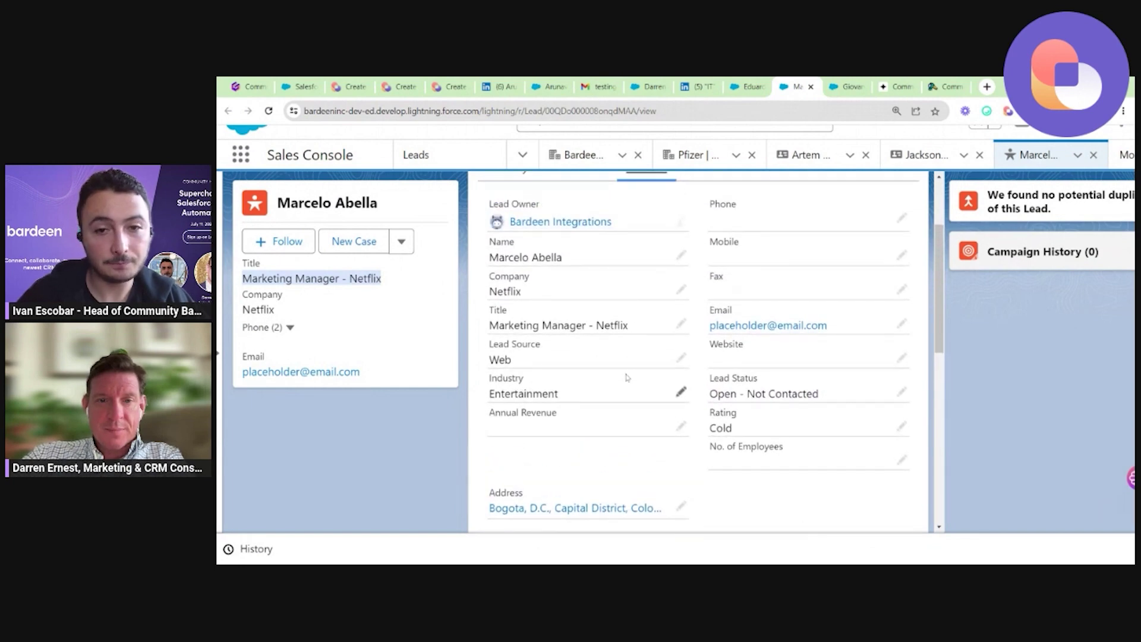
scroll(627, 377, "up", 1)
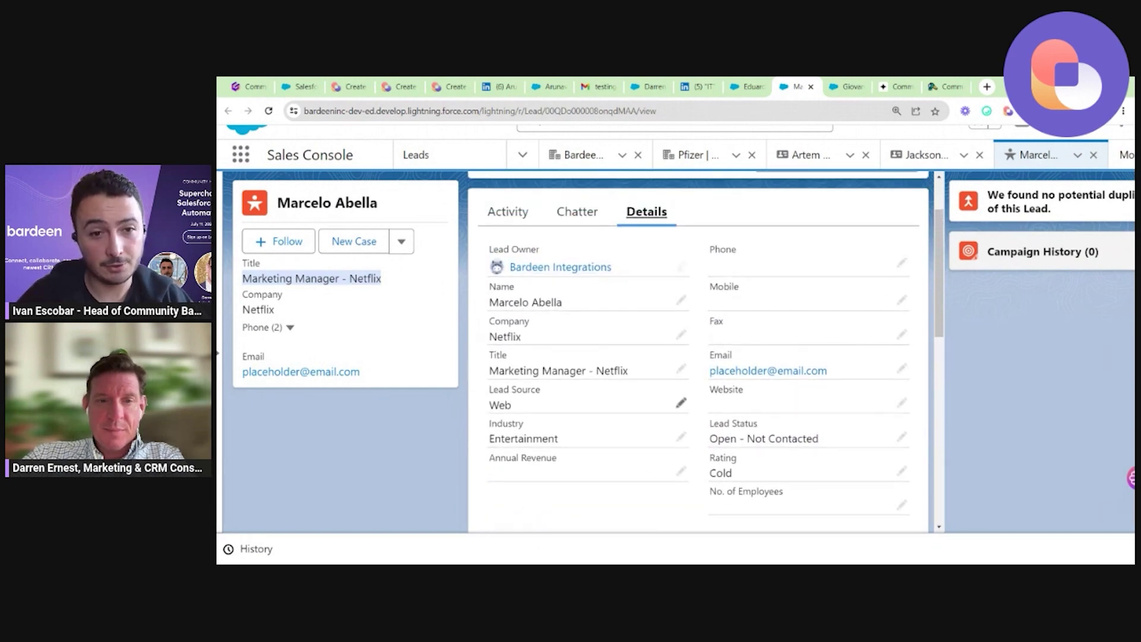
scroll(681, 403, "down", 8)
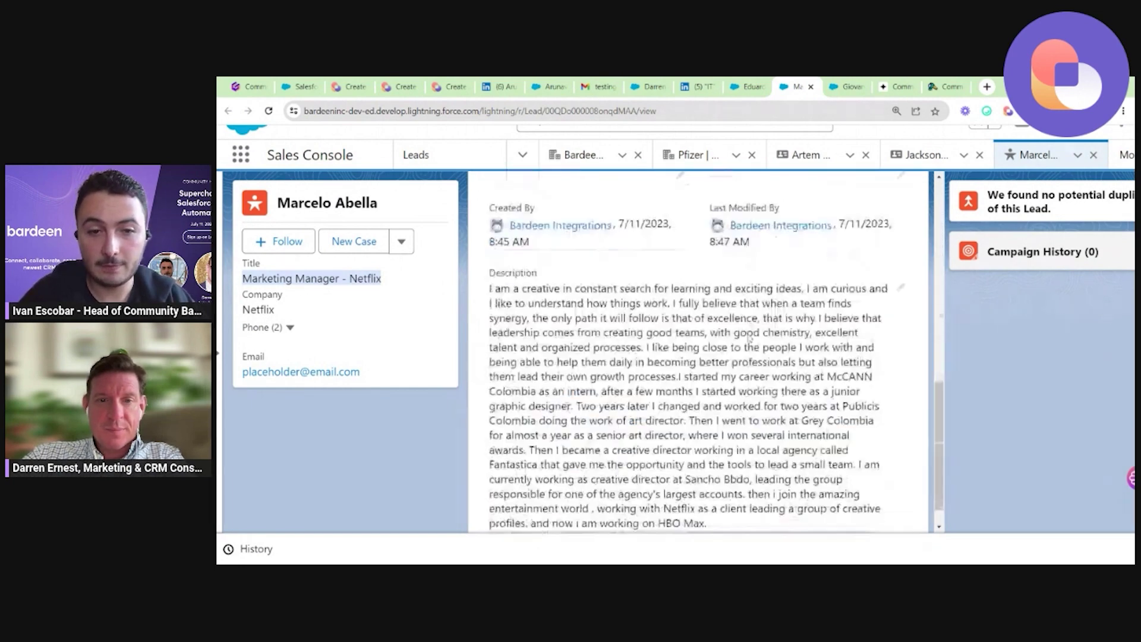
Inspect the imported LinkedIn summary in the Description field, then return to LinkedIn's created-leads list.
double_click(624, 313)
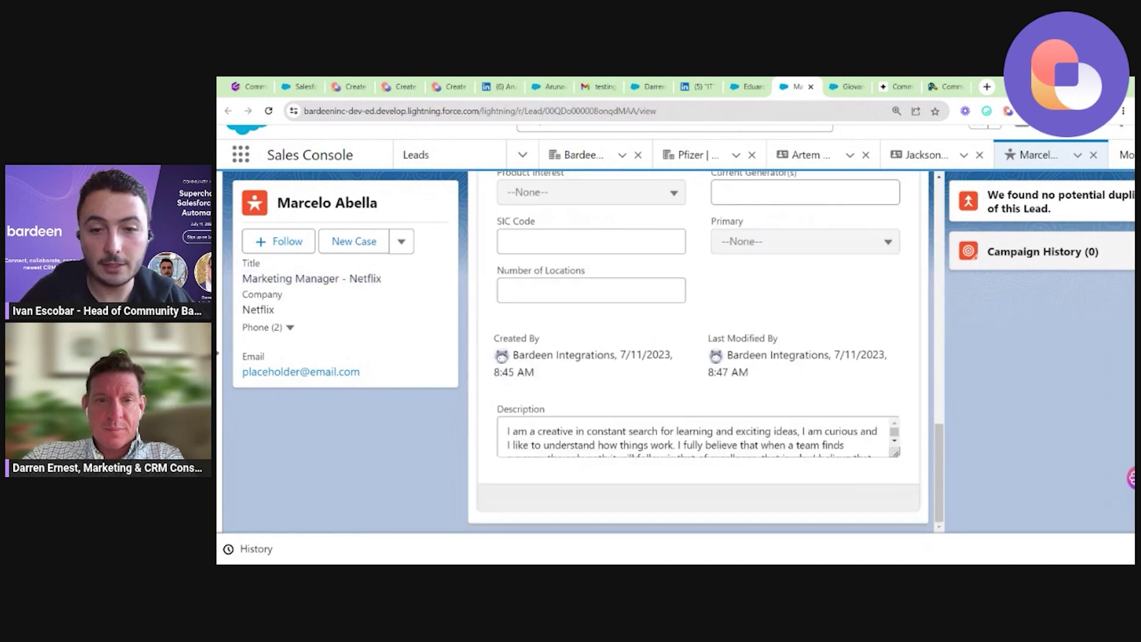
scroll(623, 422, "down", 5)
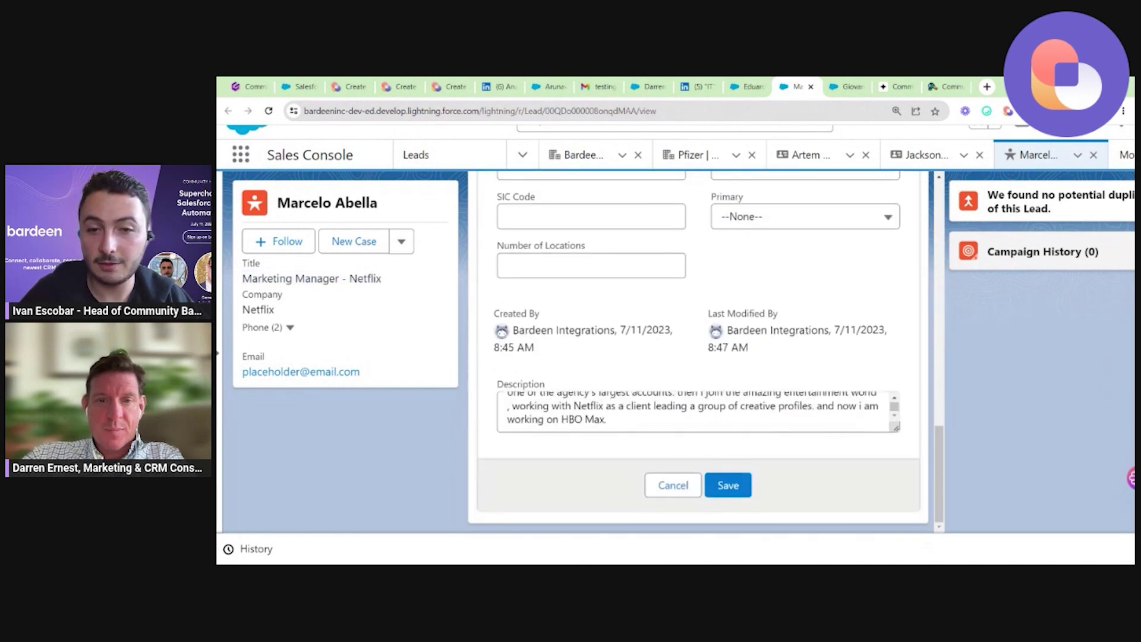
scroll(623, 422, "up", 3)
key("ctrl+a")
scroll(623, 422, "up", 2)
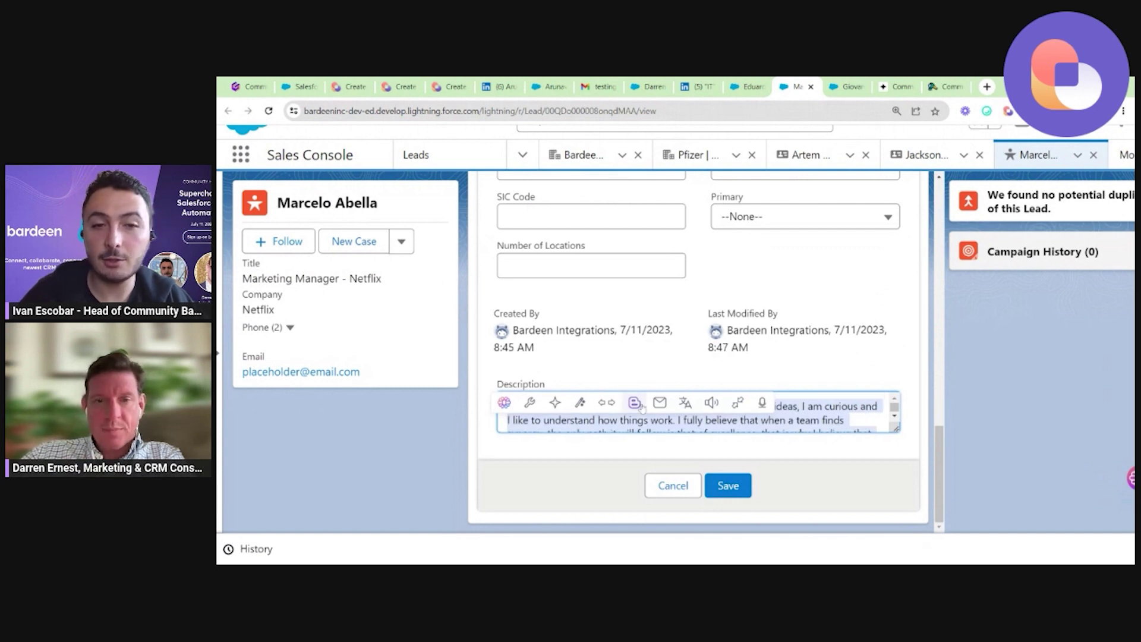
left_click(601, 368)
triple_click(556, 405)
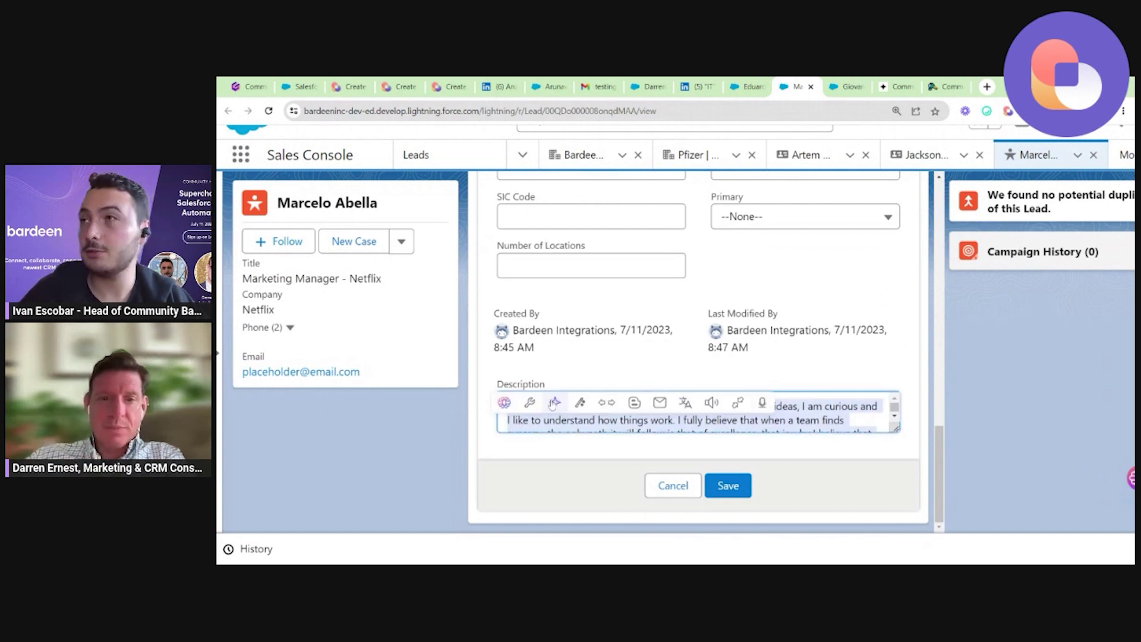
left_click(632, 307)
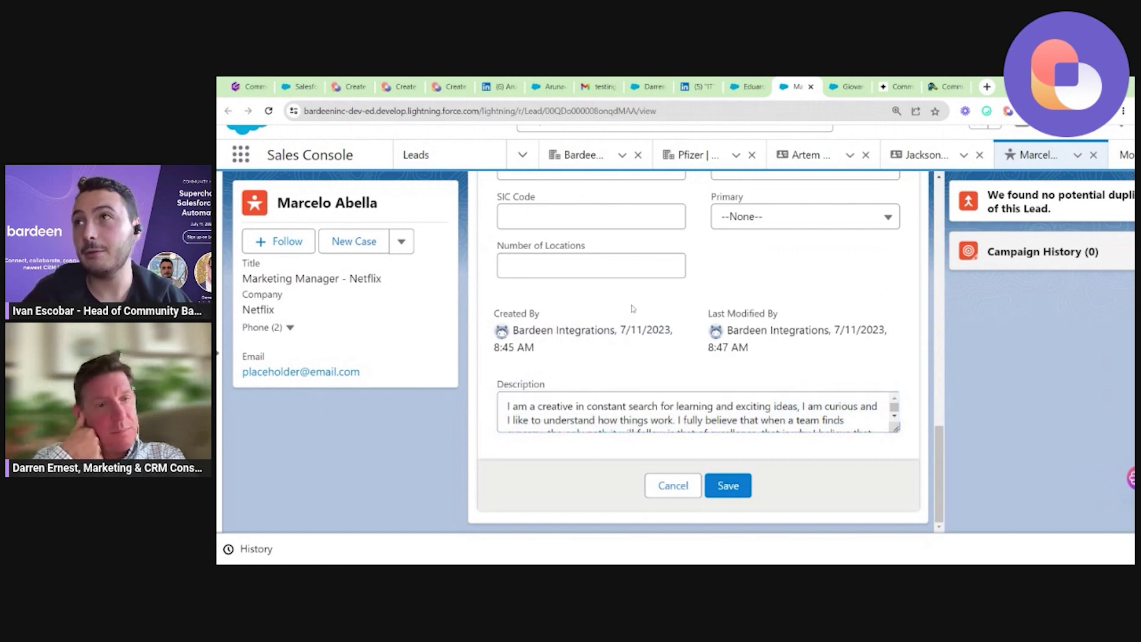
left_click(748, 86)
left_click(707, 80)
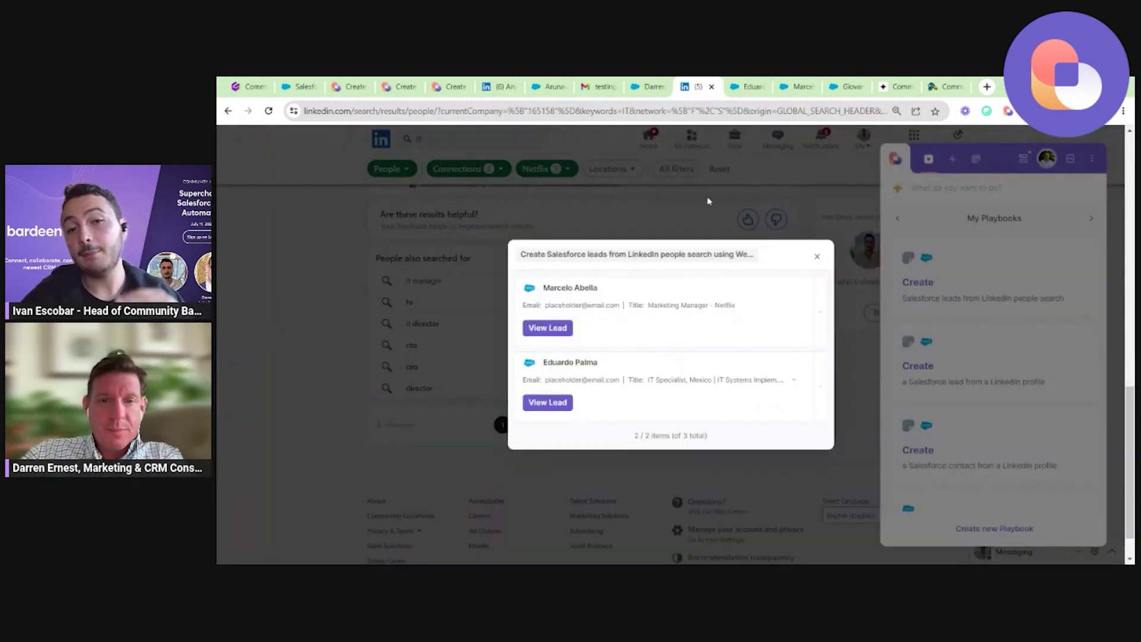
Close Bardeen's created-leads results and playbooks list, then return to the Gamma LinkedIn-to-Salesforce playbook slide.
key("Escape")
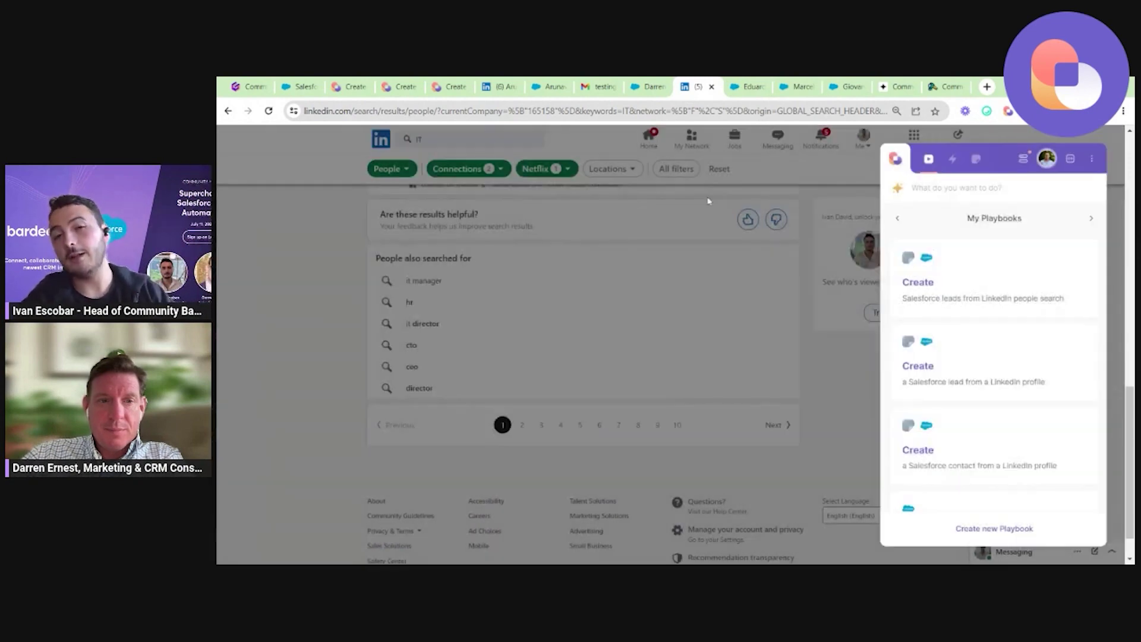
scroll(709, 201, "up", 15)
left_click(304, 261)
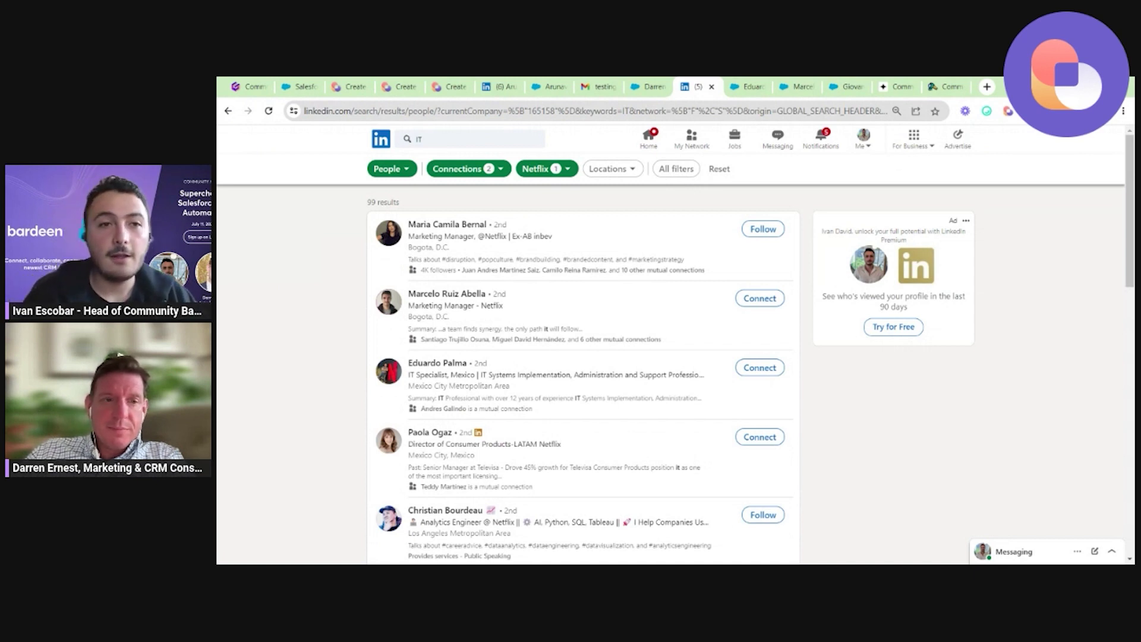
key("ctrl+1")
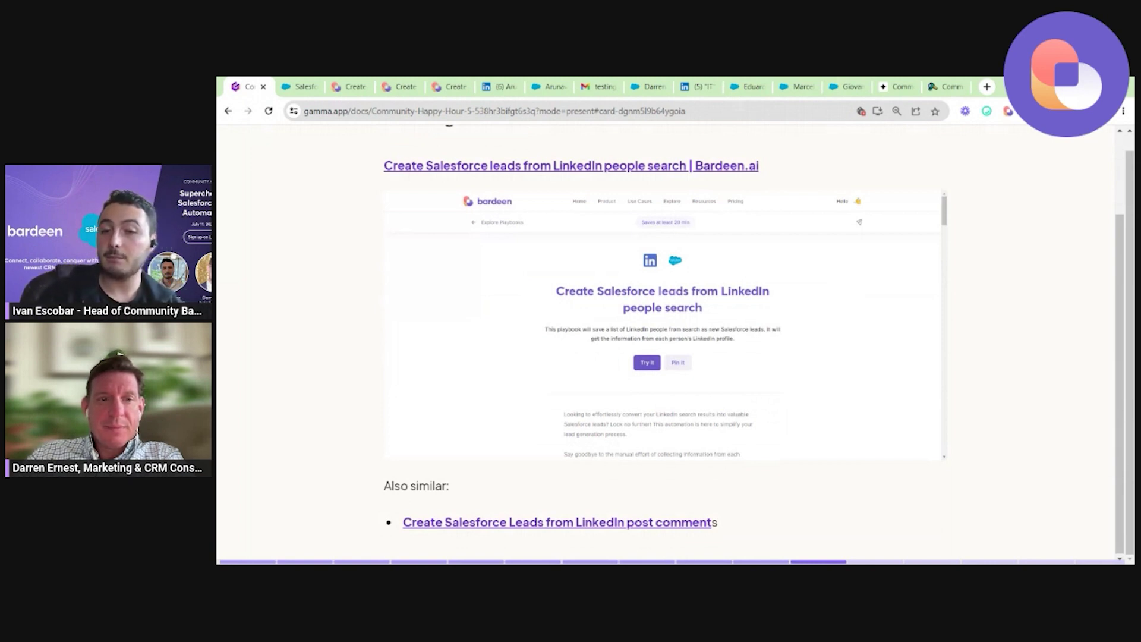
left_click(514, 82)
left_click(647, 140)
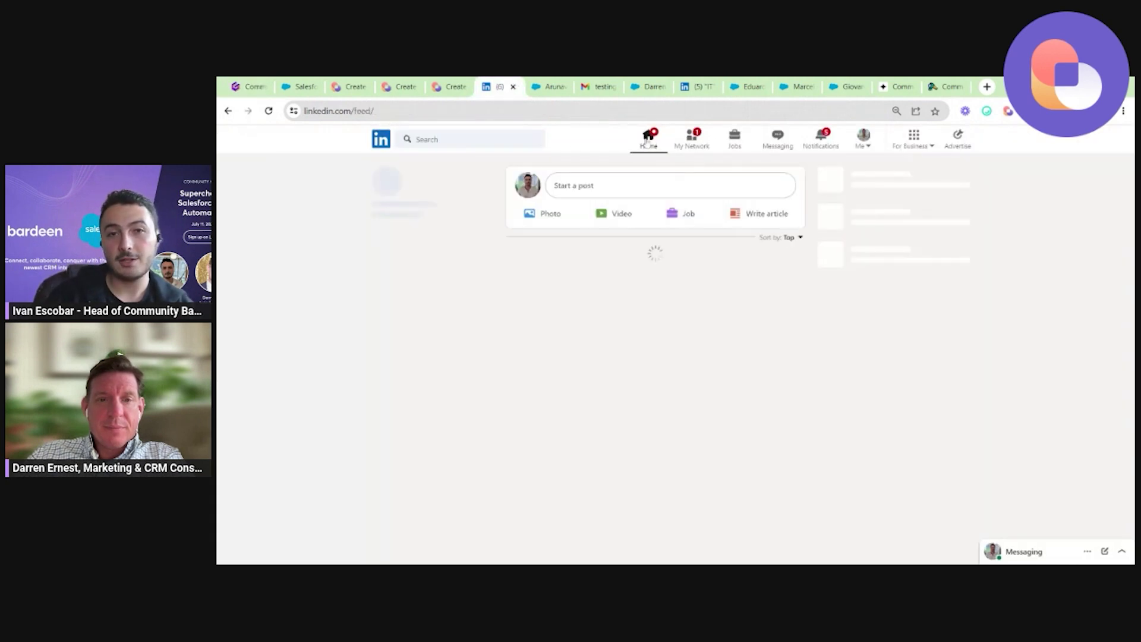
scroll(763, 297, "down", 1)
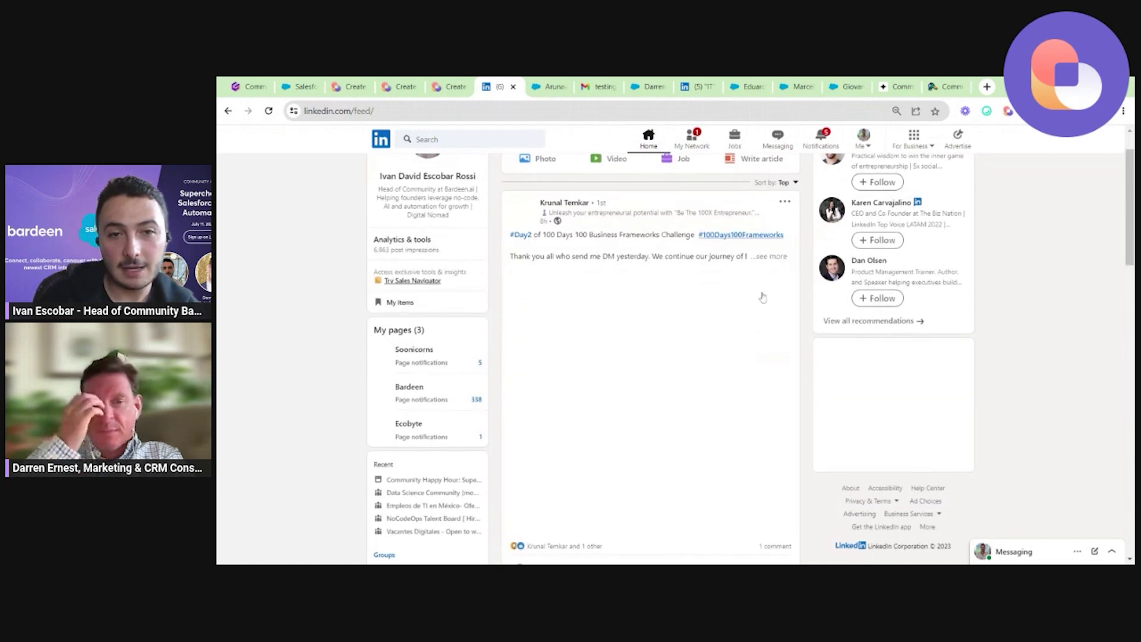
scroll(763, 297, "down", 10)
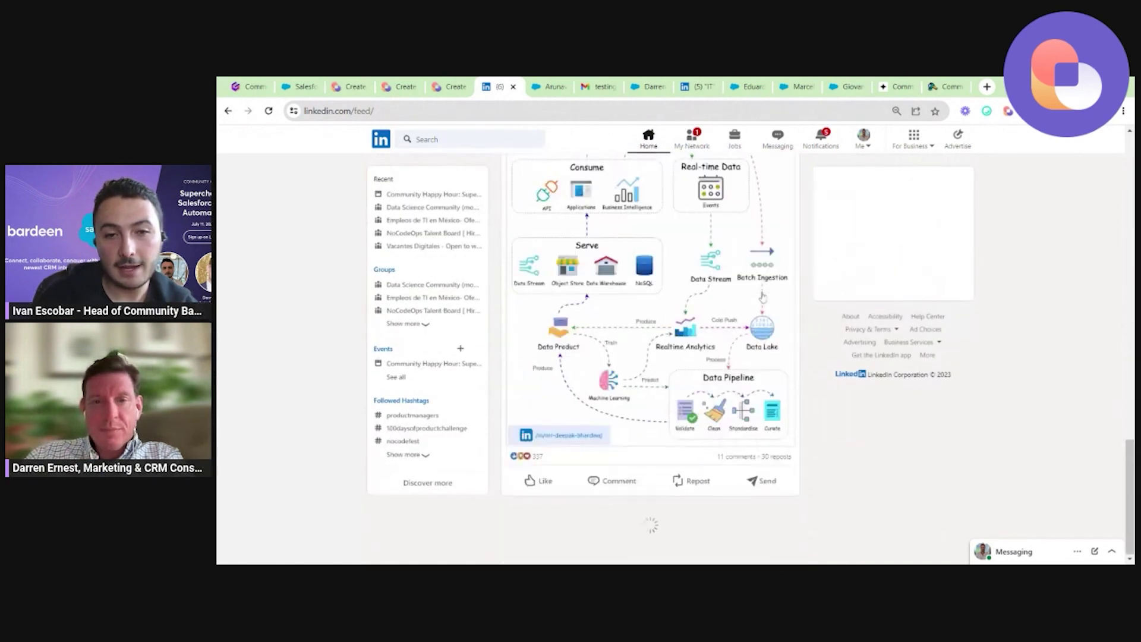
left_click(737, 458)
scroll(744, 462, "down", 2)
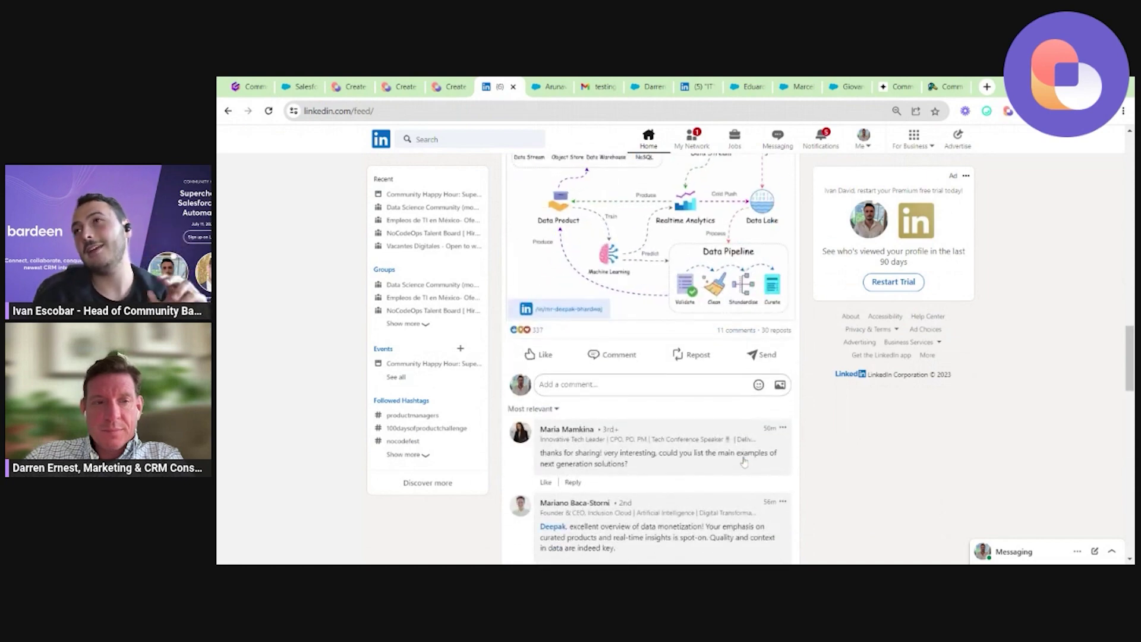
scroll(744, 462, "up", 6)
left_click(784, 239)
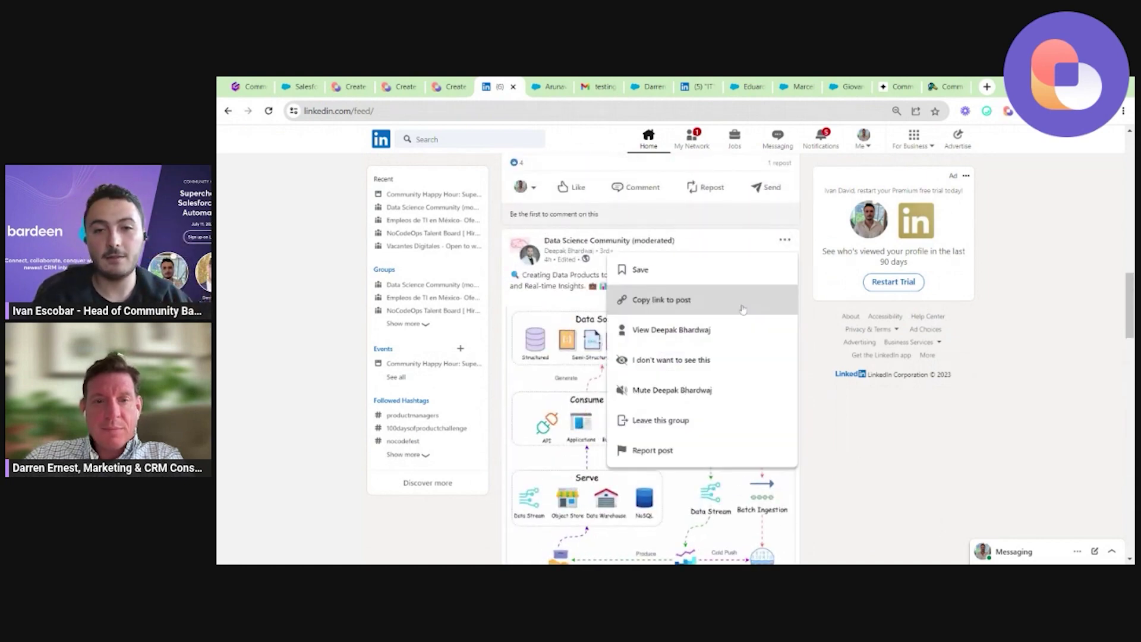
left_click(742, 309)
key("ctrl+l")
key("ctrl+v")
key("Return")
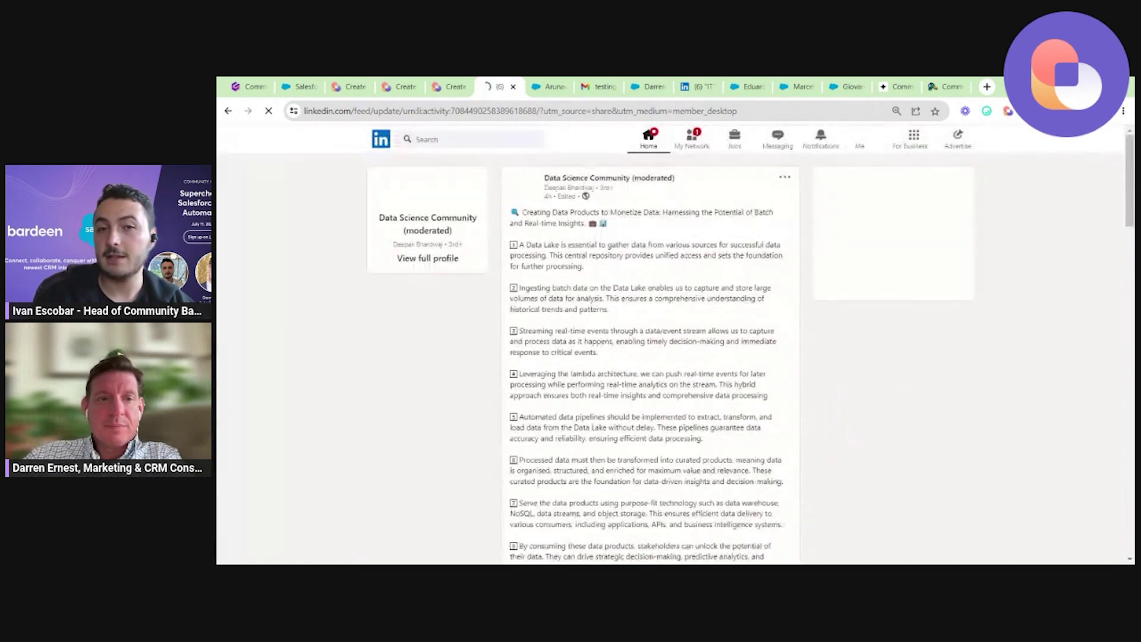
scroll(654, 357, "down", 20)
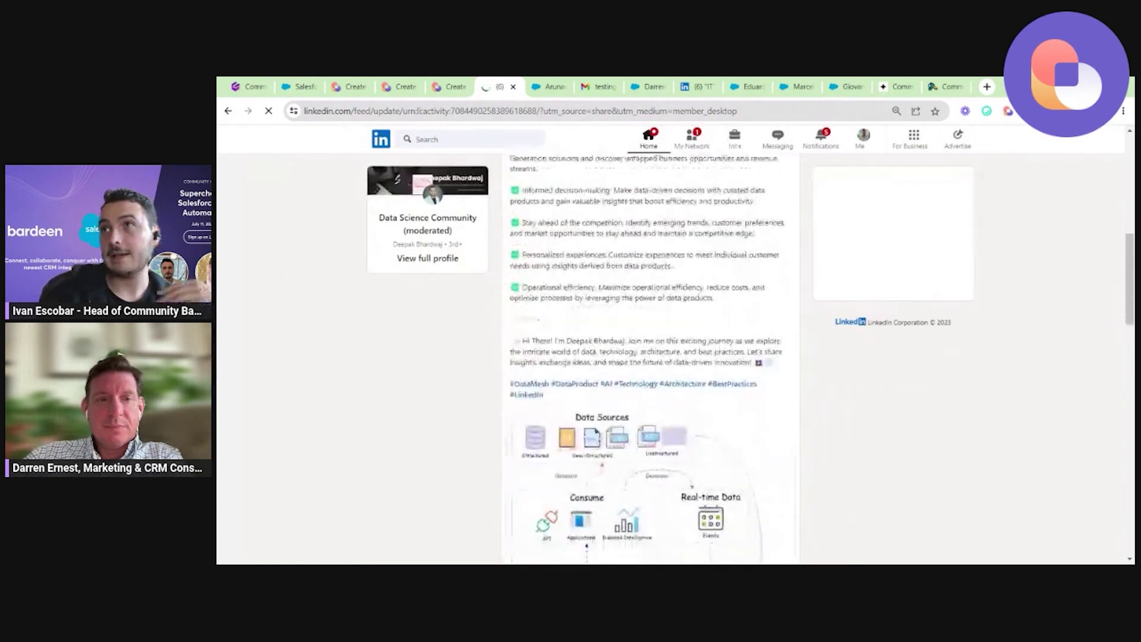
scroll(654, 357, "up", 5)
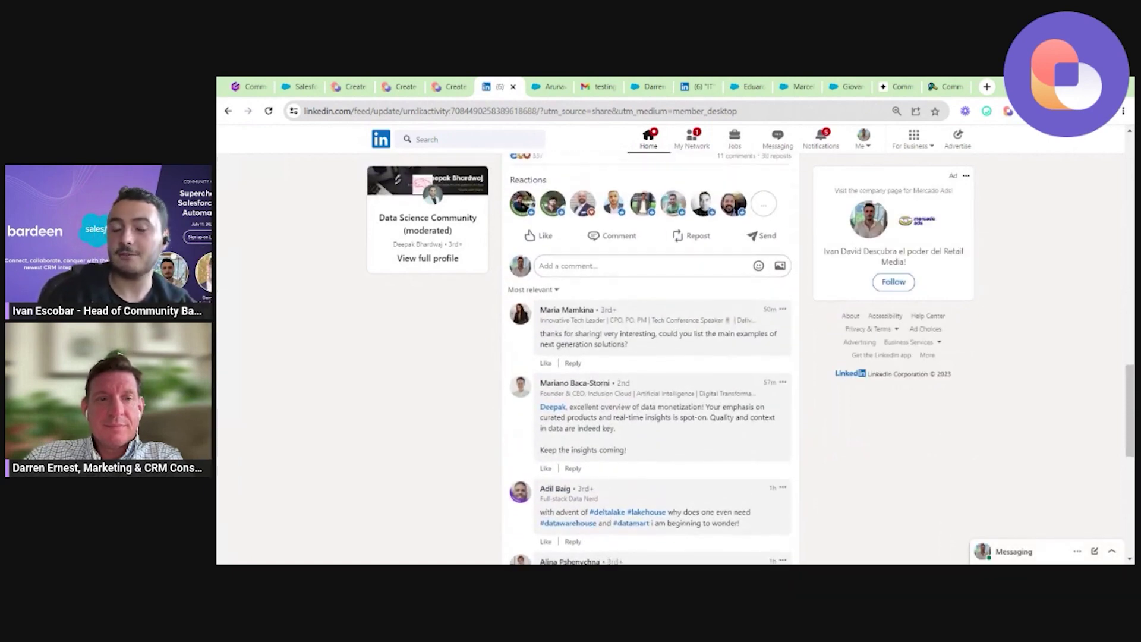
scroll(650, 356, "down", 1)
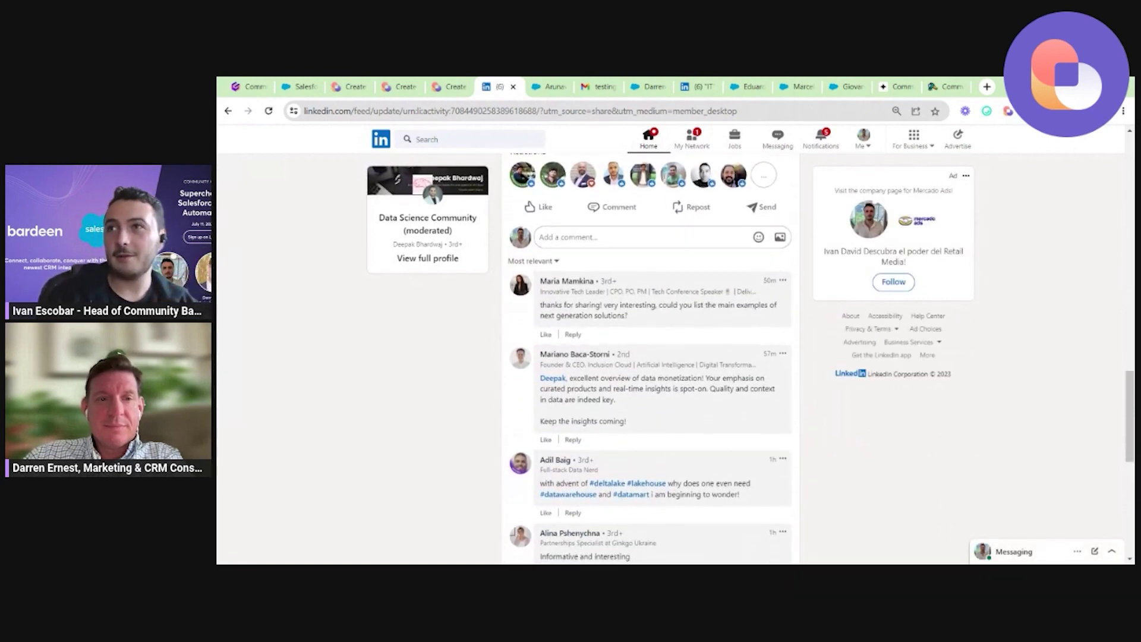
scroll(650, 356, "down", 2)
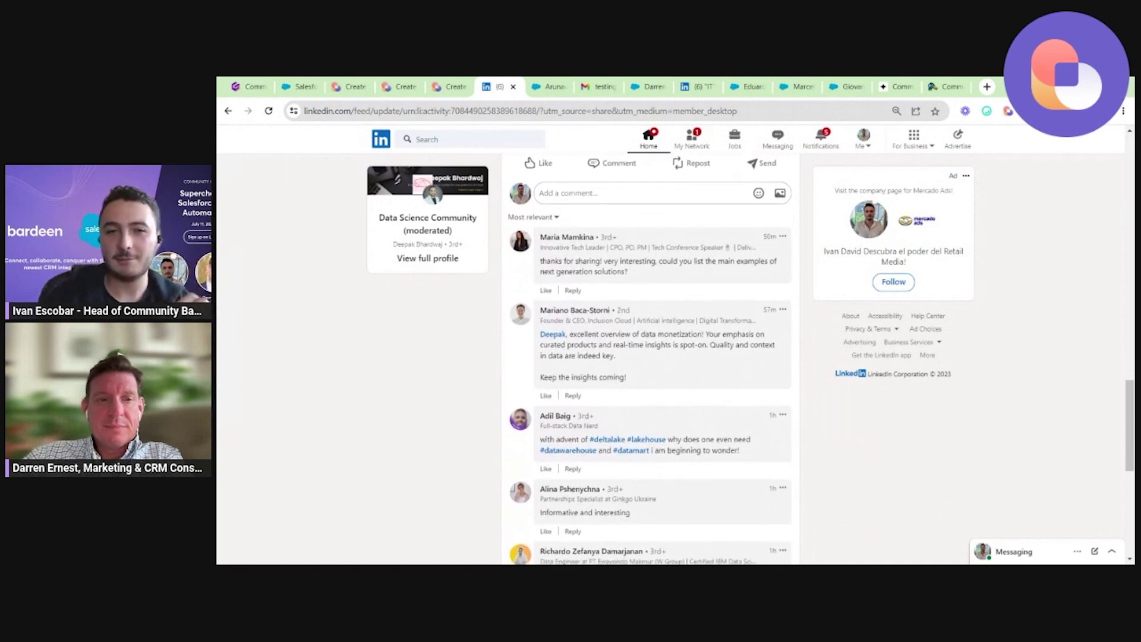
scroll(641, 271, "down", 6)
scroll(641, 271, "down", 1)
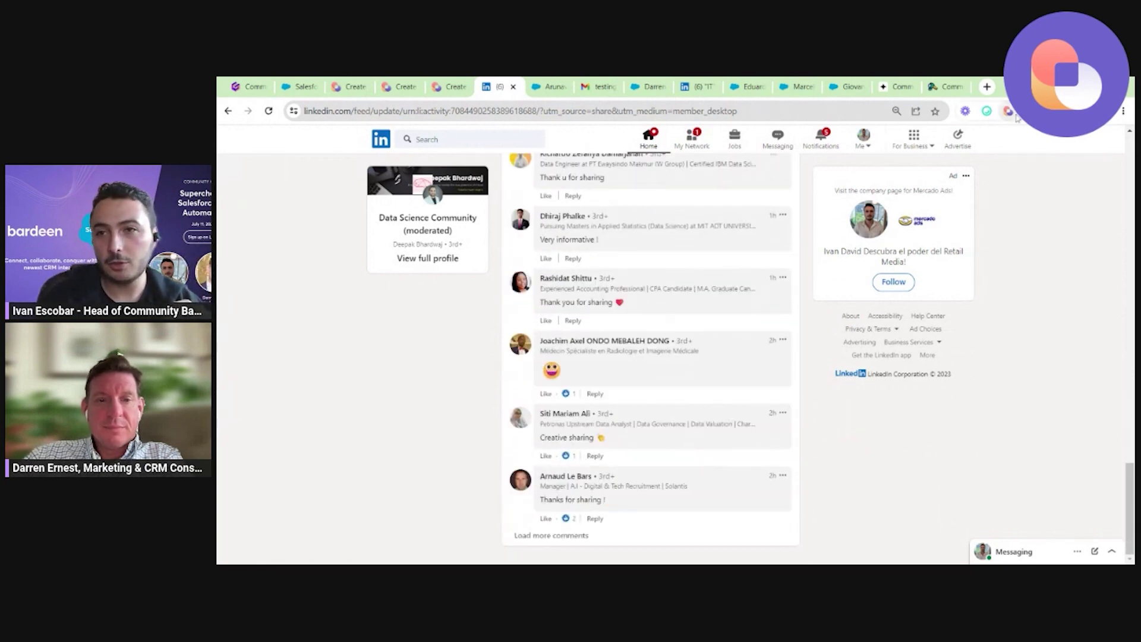
left_click(1009, 112)
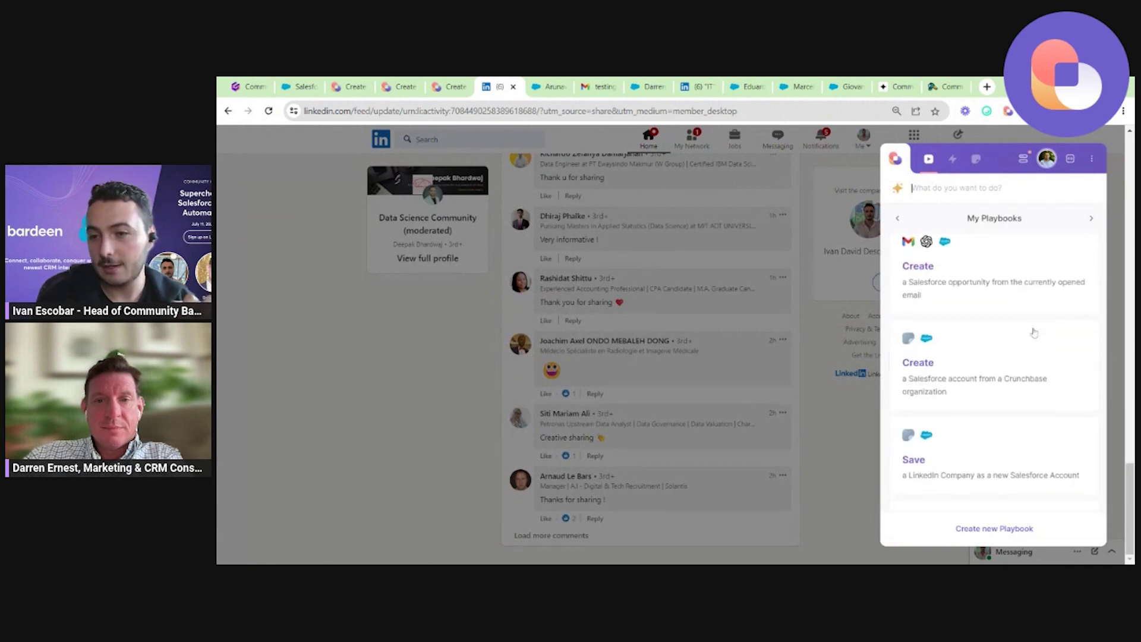
scroll(1025, 421, "down", 1)
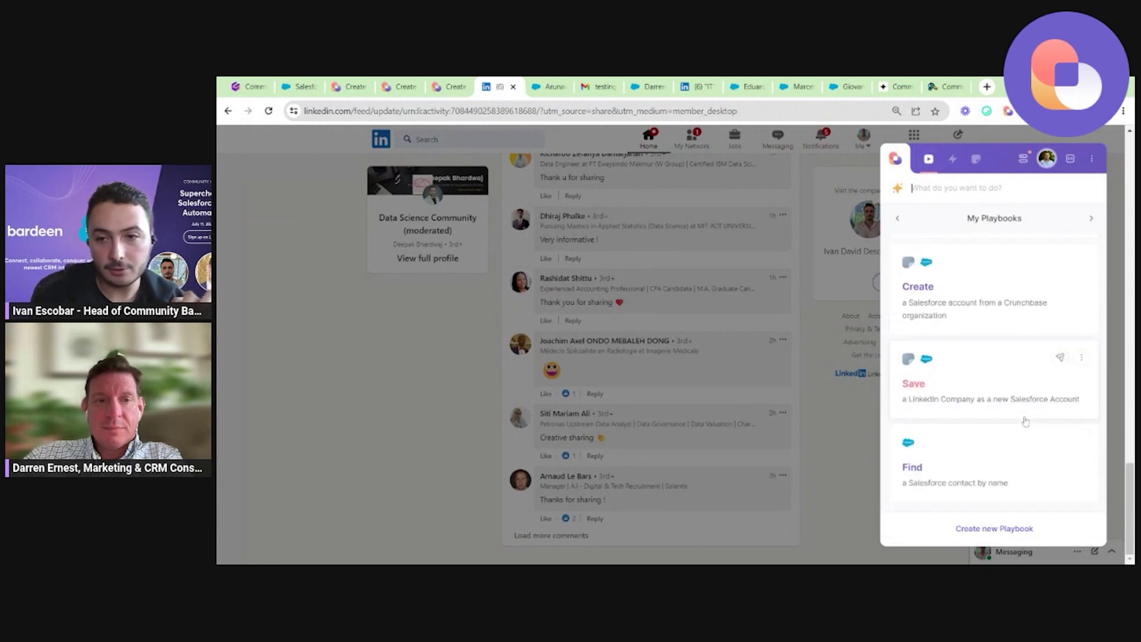
scroll(1025, 420, "down", 3)
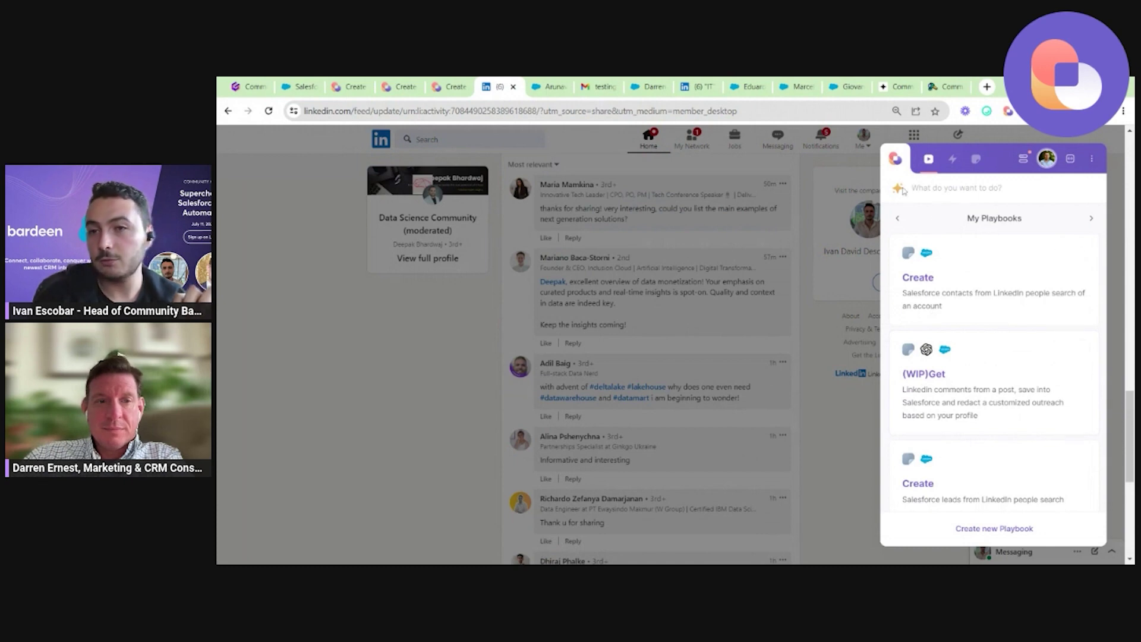
key("ctrl+1")
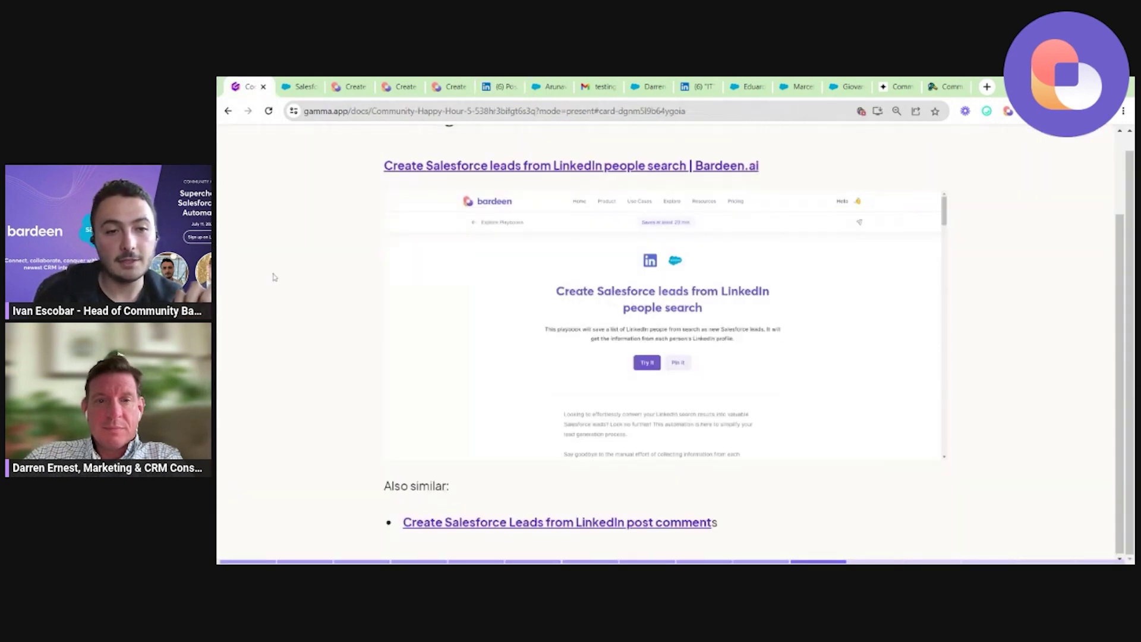
Advance to the 'Why care?' slide and present it full screen.
key("Right")
key("Right")
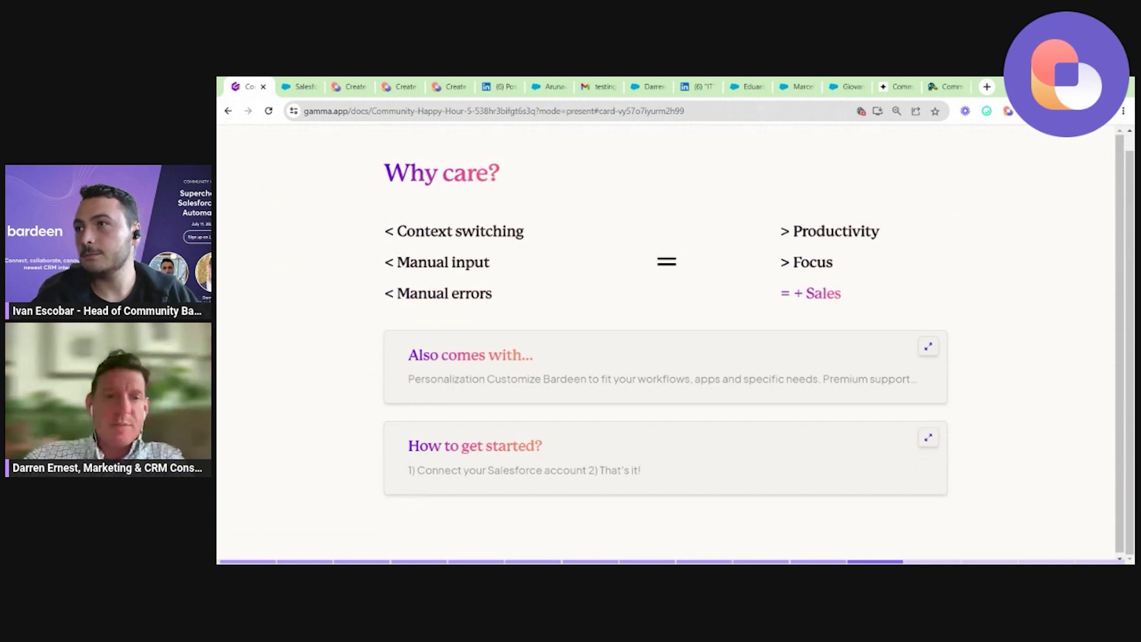
left_click(1120, 123)
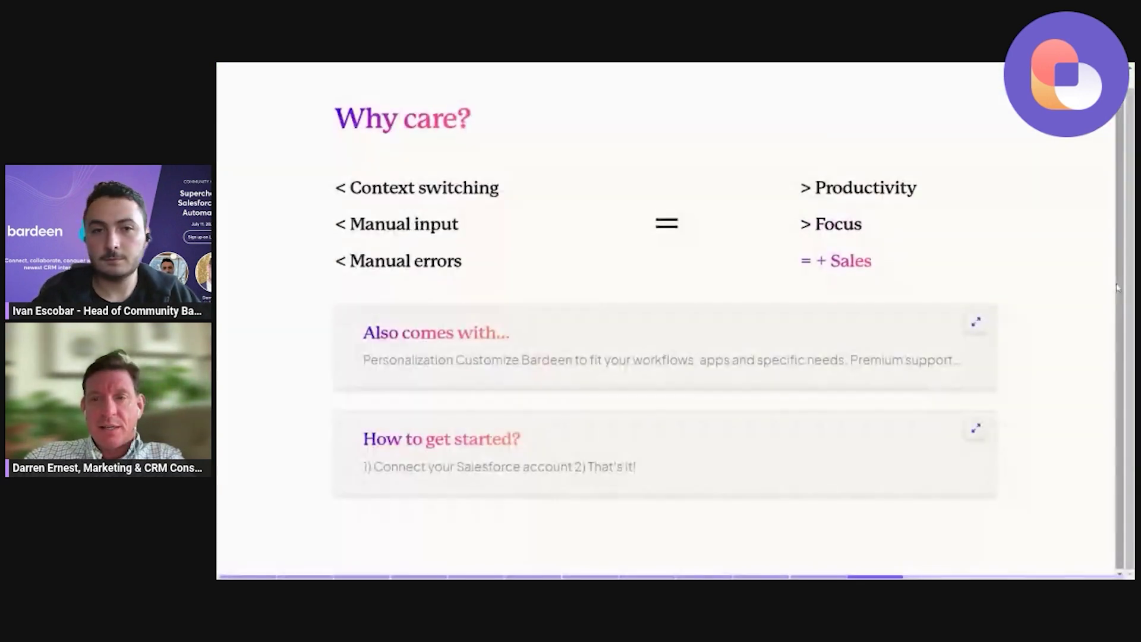